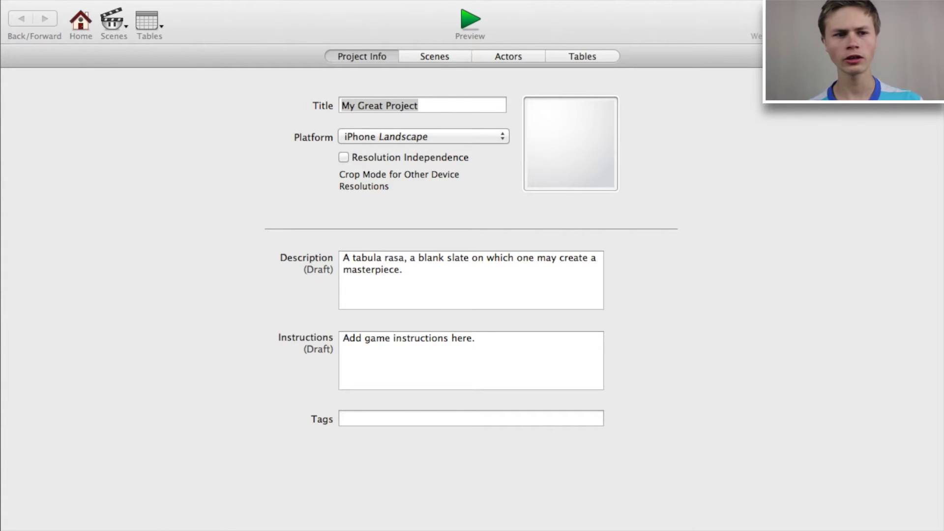
# Title the project RedBit, target iPhone Portrait, and open the Initial Scene for editing.
pyautogui.click(431, 107)
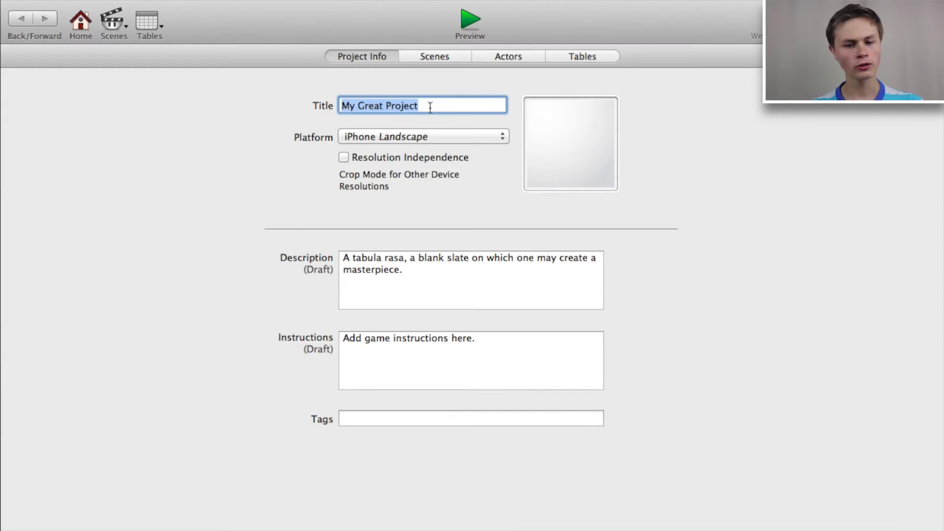
pyautogui.write('R')
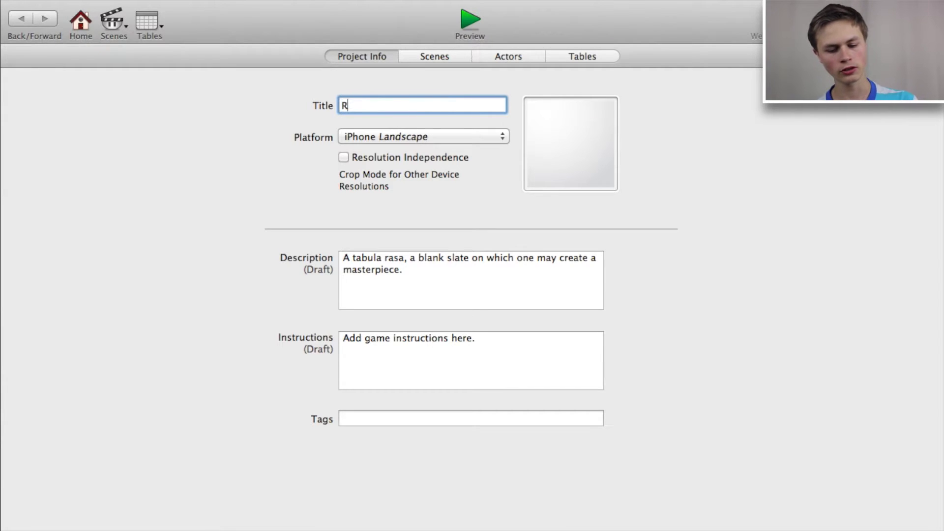
pyautogui.write('edBit')
pyautogui.press('Return')
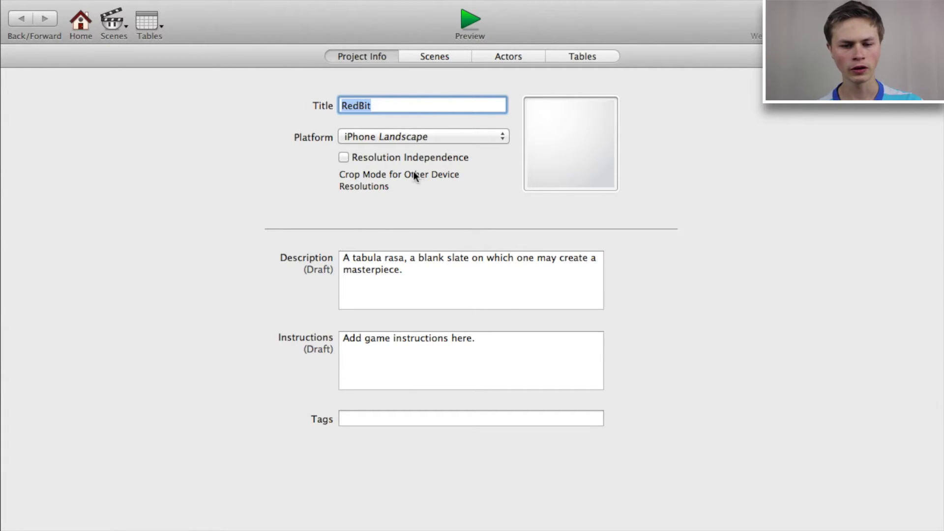
pyautogui.click(413, 136)
pyautogui.click(403, 153)
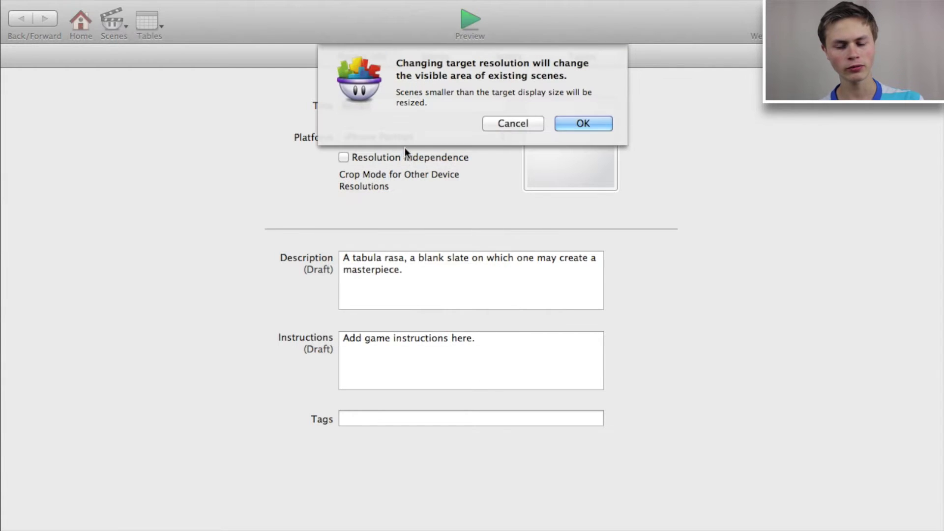
pyautogui.click(571, 122)
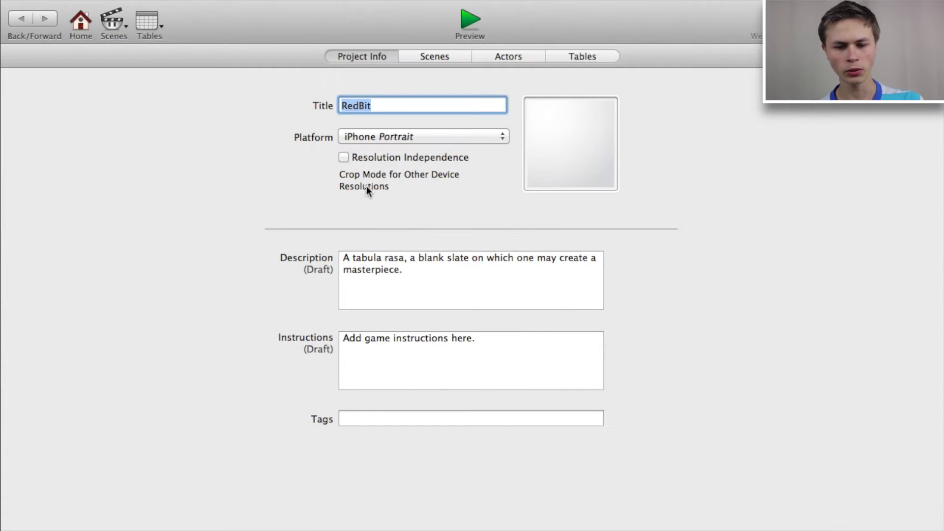
pyautogui.click(430, 62)
pyautogui.doubleClick(22, 111)
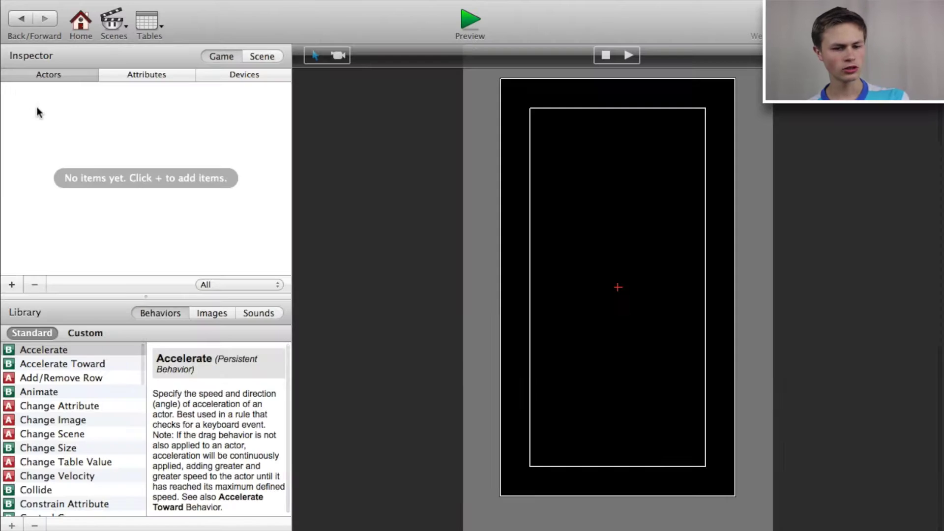
# Add two new actors and name them Person and Enemy.
pyautogui.click(11, 284)
pyautogui.doubleClick(61, 149)
pyautogui.moveTo(85, 149); pyautogui.dragTo(3, 150)
pyautogui.write('Person')
pyautogui.press('Return')
pyautogui.click(12, 285)
pyautogui.moveTo(181, 149); pyautogui.dragTo(3, 149)
pyautogui.write('Enemy')
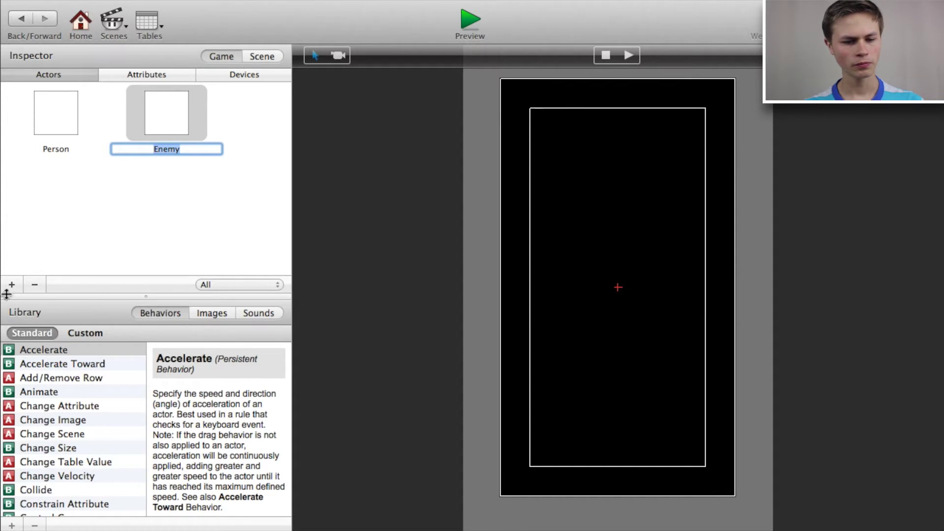
# Add two more actors named InnerWall and OuterWall.
pyautogui.click(12, 284)
pyautogui.moveTo(94, 223); pyautogui.dragTo(2, 219)
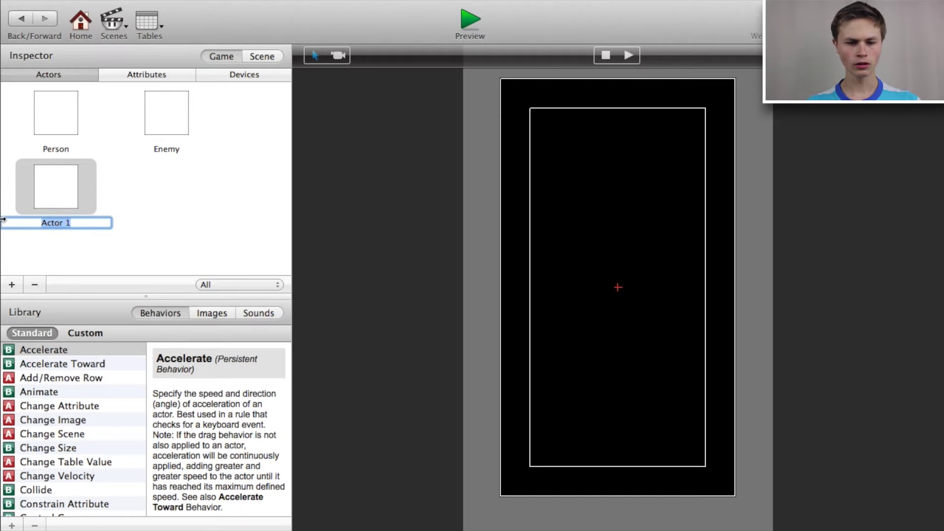
pyautogui.write('Wa')
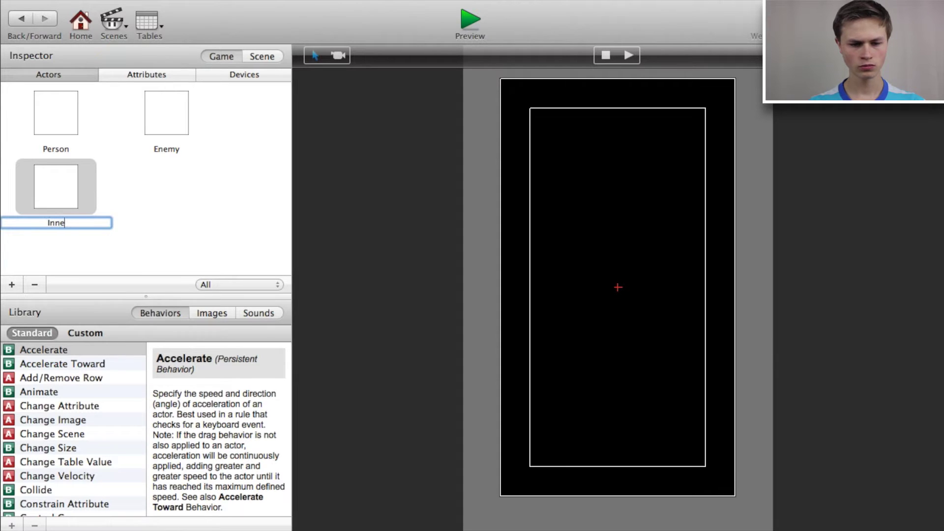
pyautogui.write('ll')
pyautogui.press('Return')
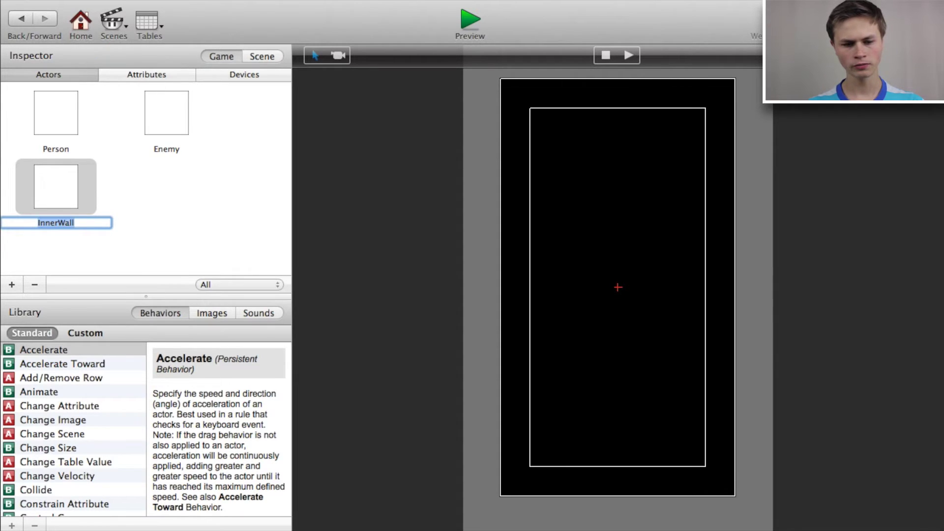
pyautogui.click(12, 284)
pyautogui.click(178, 224)
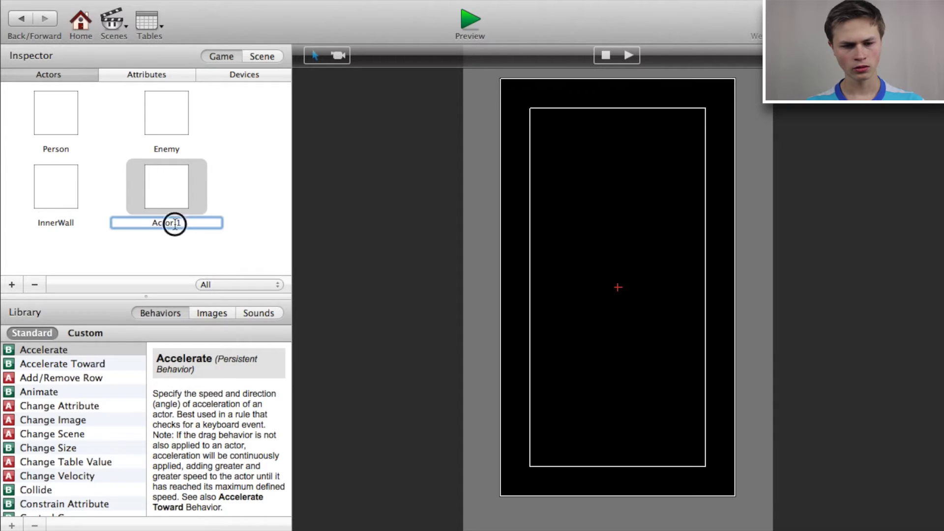
pyautogui.write('Outer')
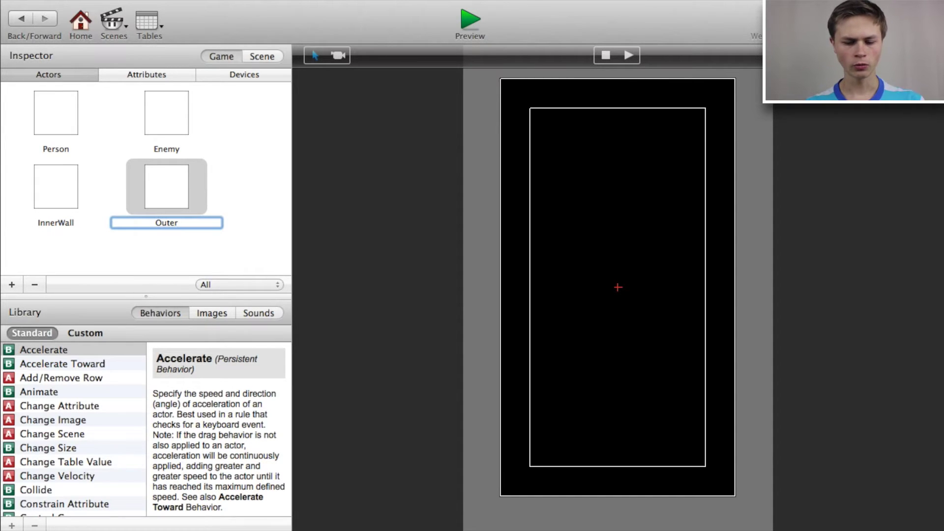
pyautogui.press('Return')
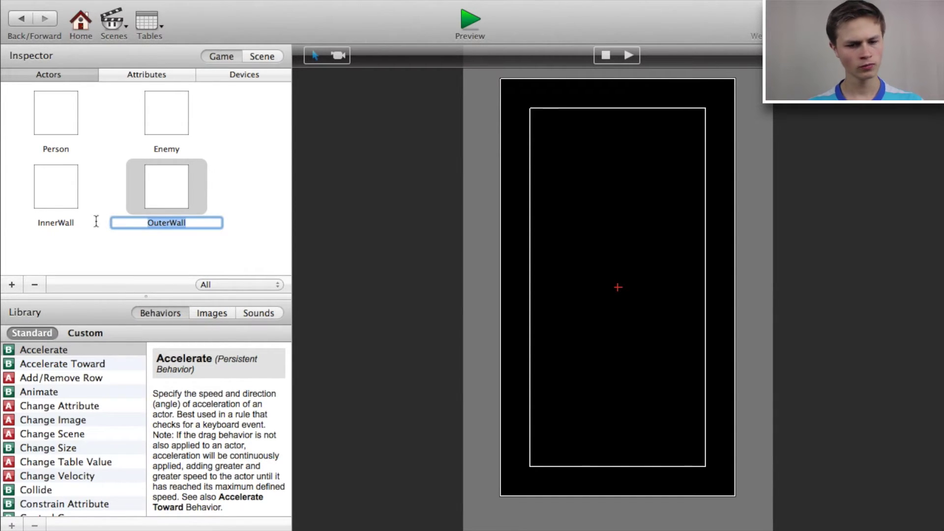
pyautogui.click(86, 244)
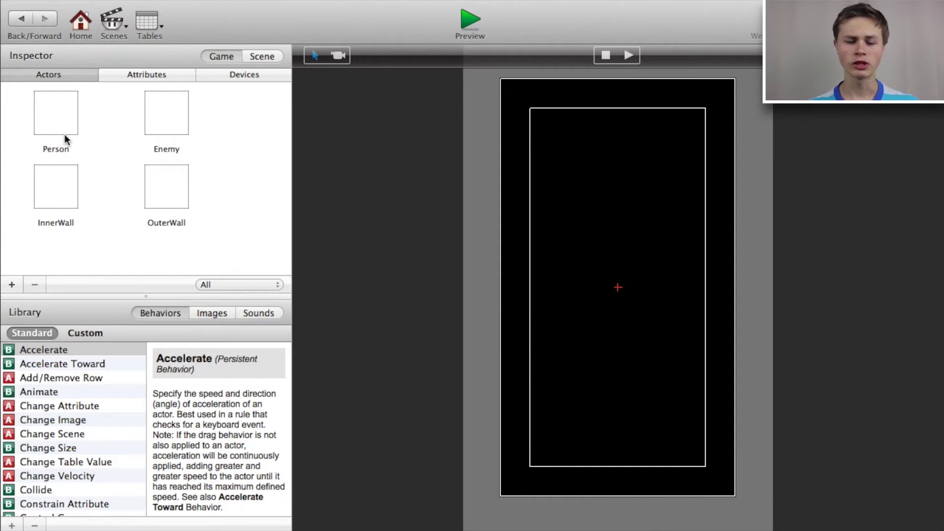
# Color the Enemy actor red and the InnerWall actor cyan.
pyautogui.doubleClick(168, 128)
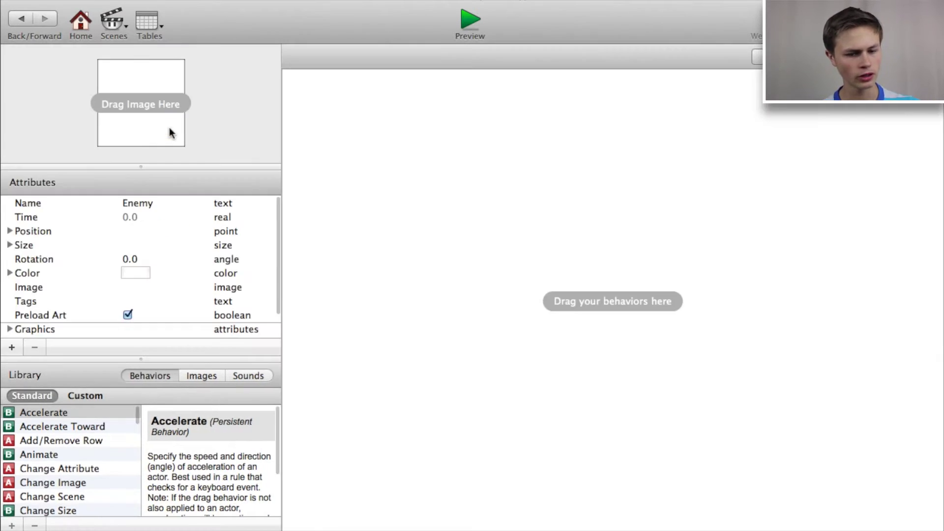
pyautogui.click(143, 273)
pyautogui.moveTo(391, 149); pyautogui.dragTo(480, 152)
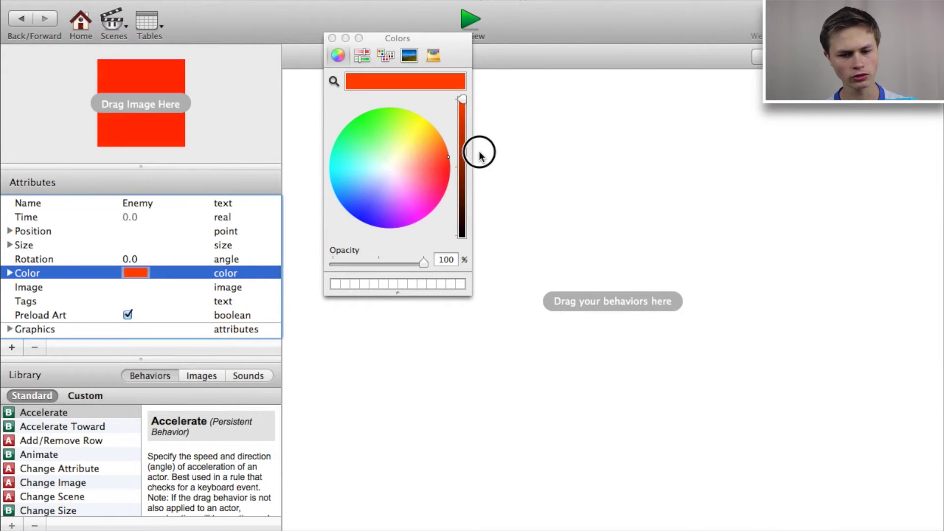
pyautogui.click(333, 38)
pyautogui.click(21, 19)
pyautogui.doubleClick(66, 187)
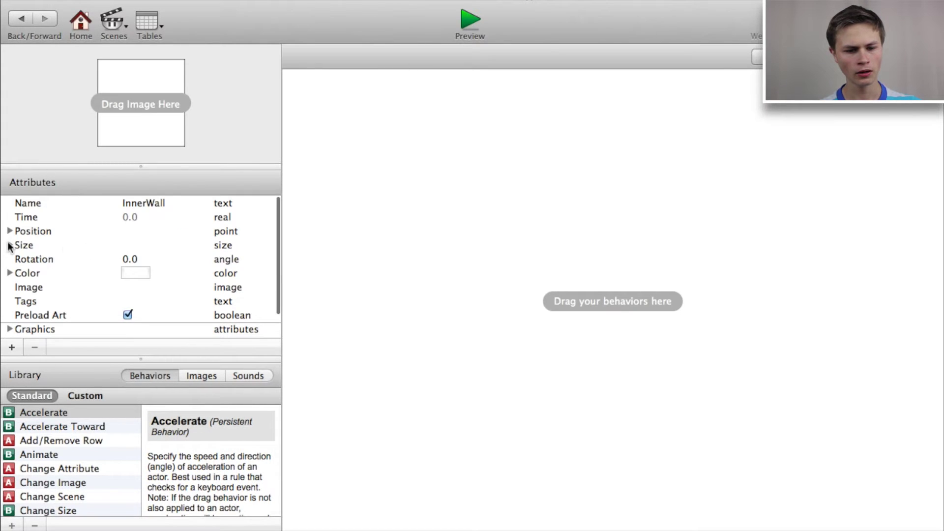
pyautogui.click(135, 273)
pyautogui.moveTo(374, 173); pyautogui.dragTo(261, 148)
pyautogui.click(333, 38)
pyautogui.click(21, 19)
# Color the Person actor cyan and the OuterWall actor red.
pyautogui.doubleClick(55, 118)
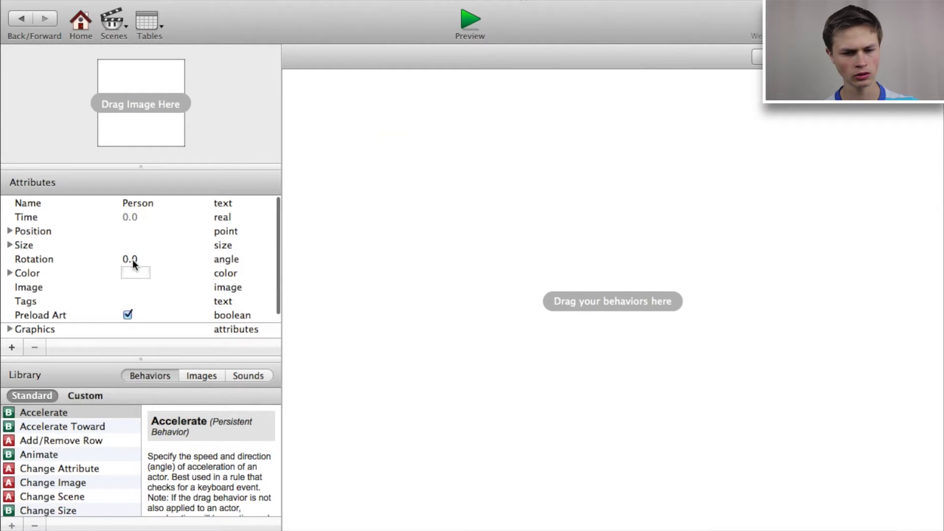
pyautogui.click(135, 272)
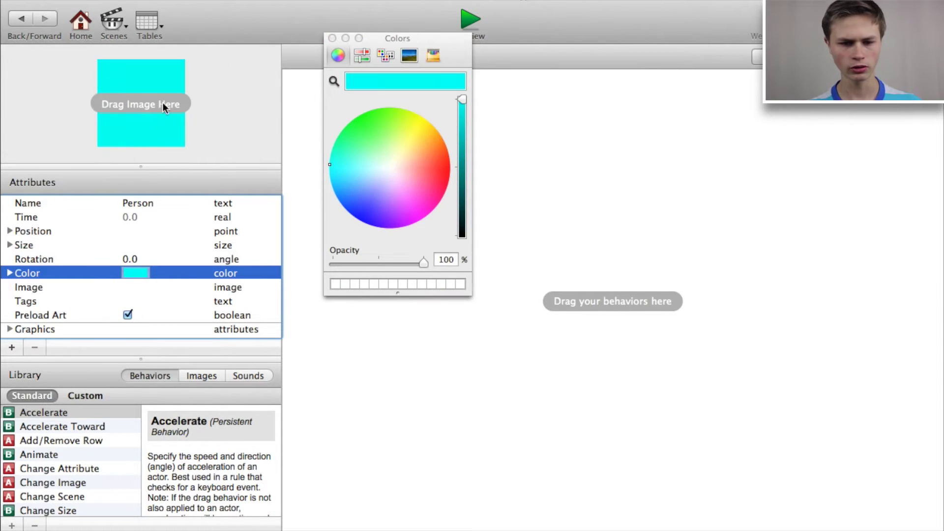
pyautogui.click(333, 38)
pyautogui.click(22, 18)
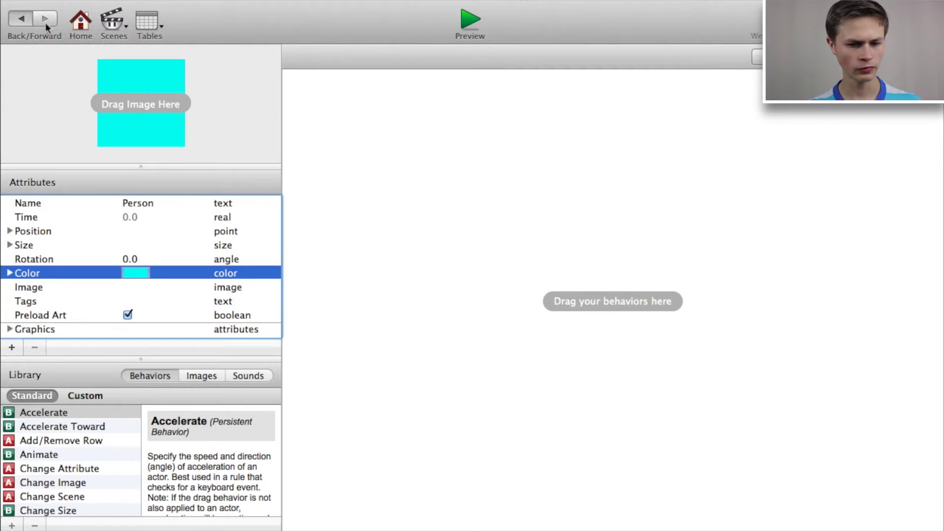
pyautogui.click(165, 190)
pyautogui.doubleClick(173, 193)
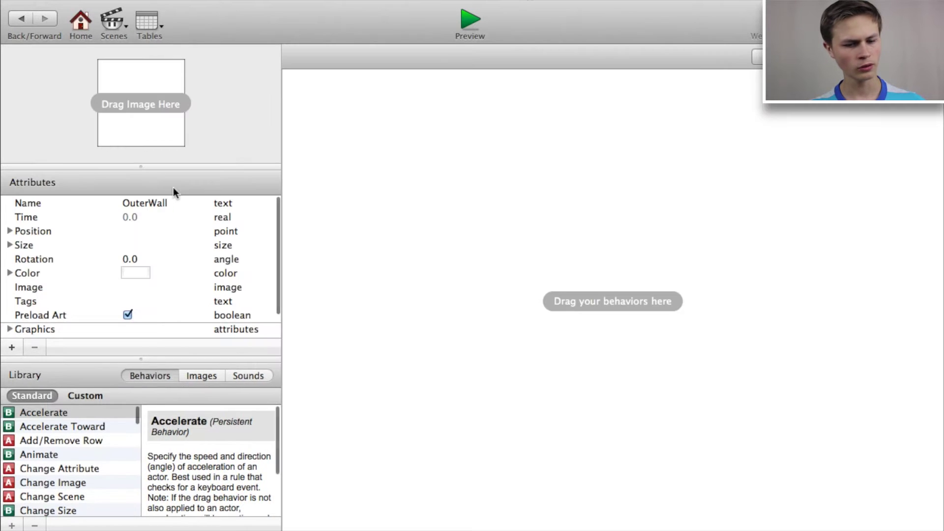
pyautogui.click(144, 273)
pyautogui.moveTo(426, 169); pyautogui.dragTo(539, 155)
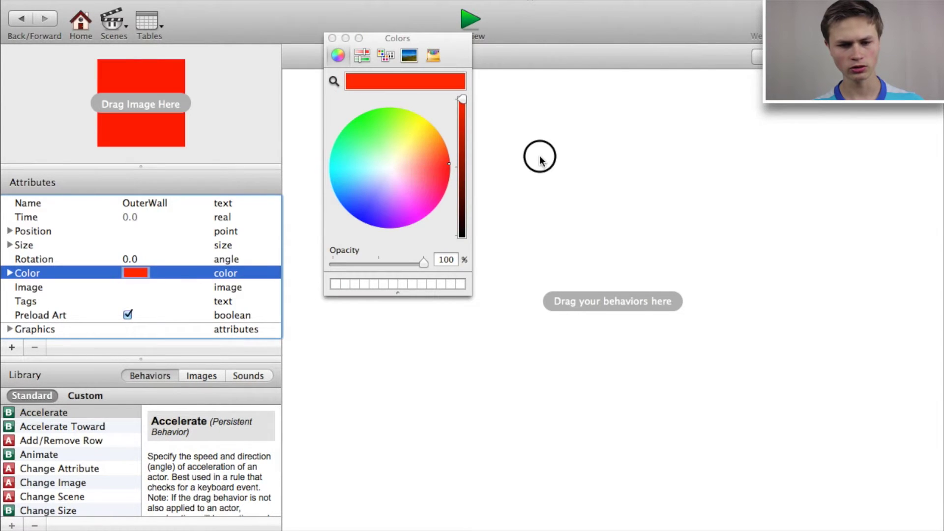
pyautogui.click(333, 38)
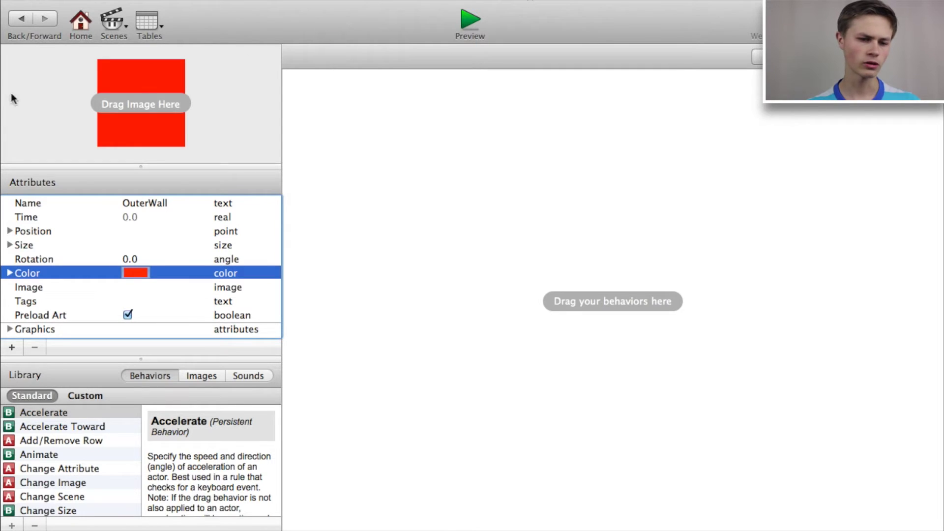
pyautogui.click(20, 20)
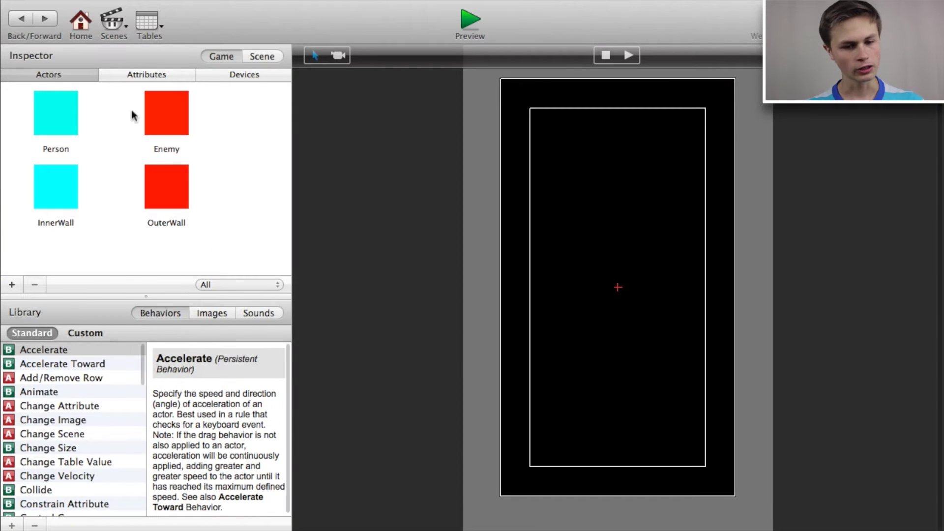
# Turn off Movable in the InnerWall actor's Physics settings.
pyautogui.doubleClick(70, 196)
pyautogui.click(21, 19)
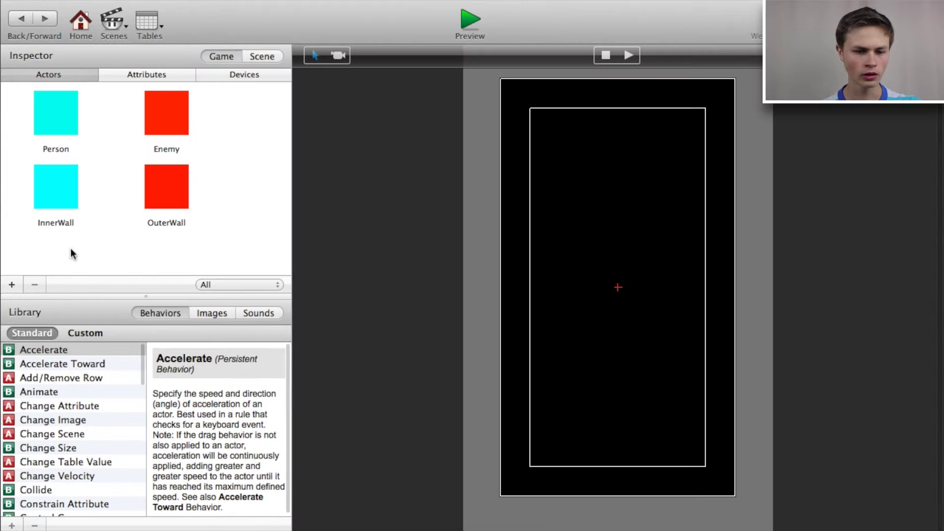
pyautogui.click(61, 202)
pyautogui.doubleClick(61, 197)
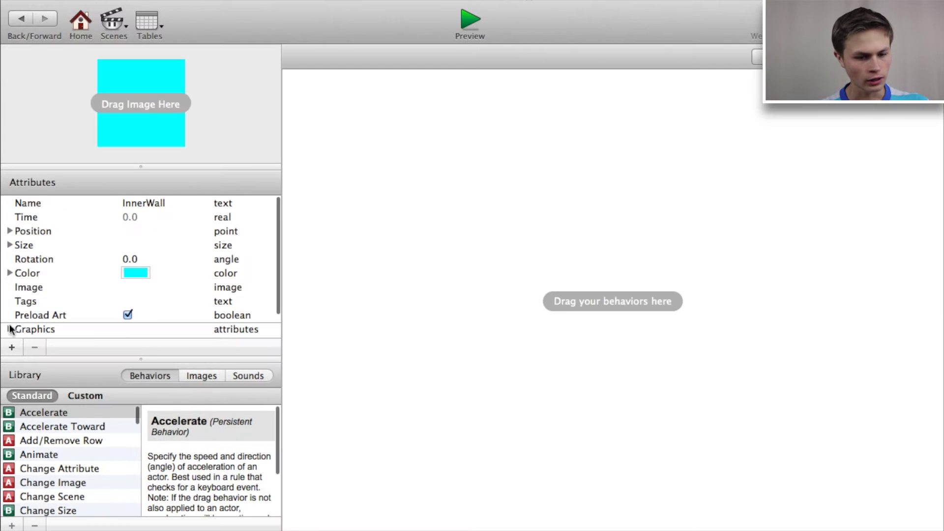
pyautogui.scroll(-3, 17, 297)
pyautogui.scroll(2, 21, 333)
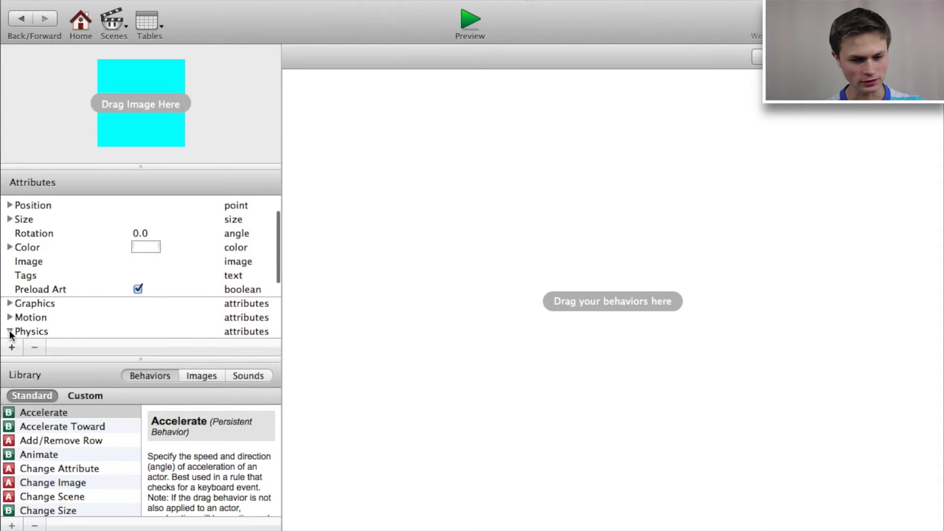
pyautogui.click(10, 330)
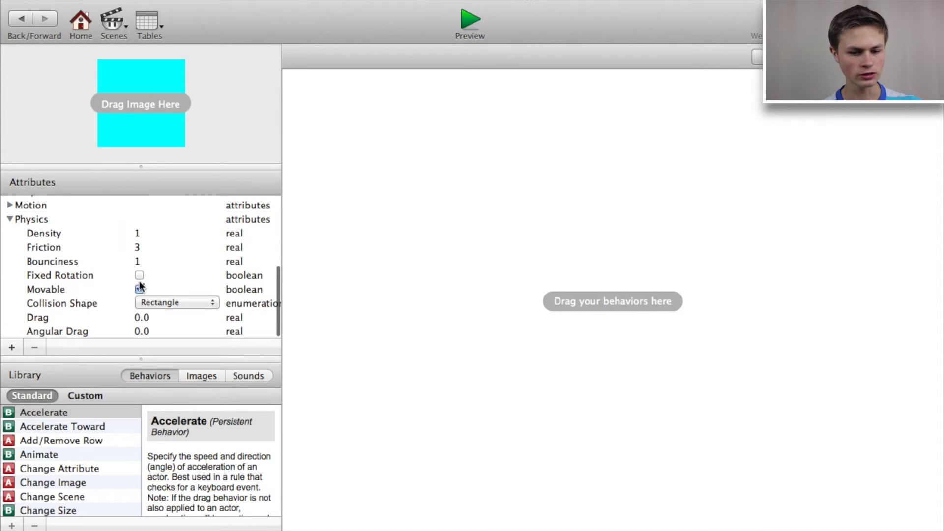
pyautogui.click(139, 287)
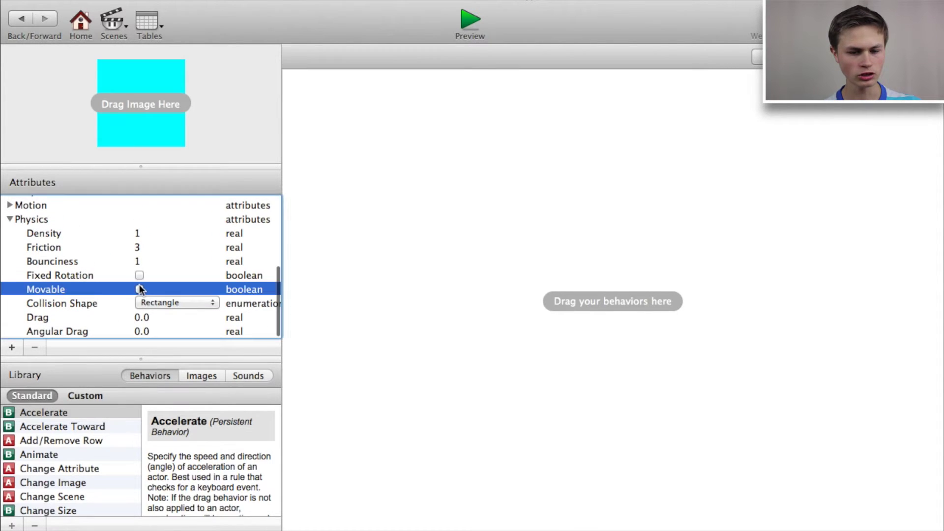
pyautogui.click(22, 23)
# Turn off Movable in the OuterWall actor's Physics settings.
pyautogui.doubleClick(167, 199)
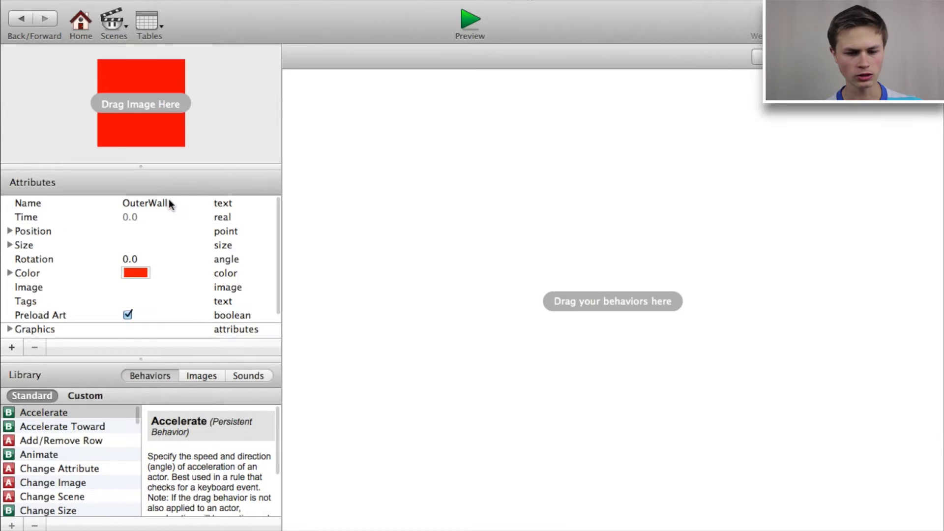
pyautogui.scroll(-2, 44, 305)
pyautogui.click(10, 330)
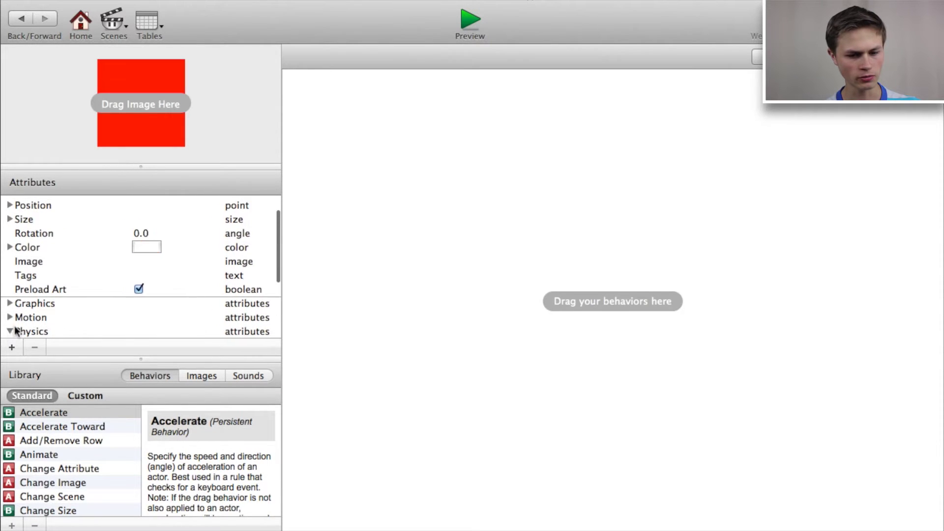
pyautogui.scroll(-3, 105, 320)
pyautogui.scroll(1, 135, 312)
pyautogui.click(139, 314)
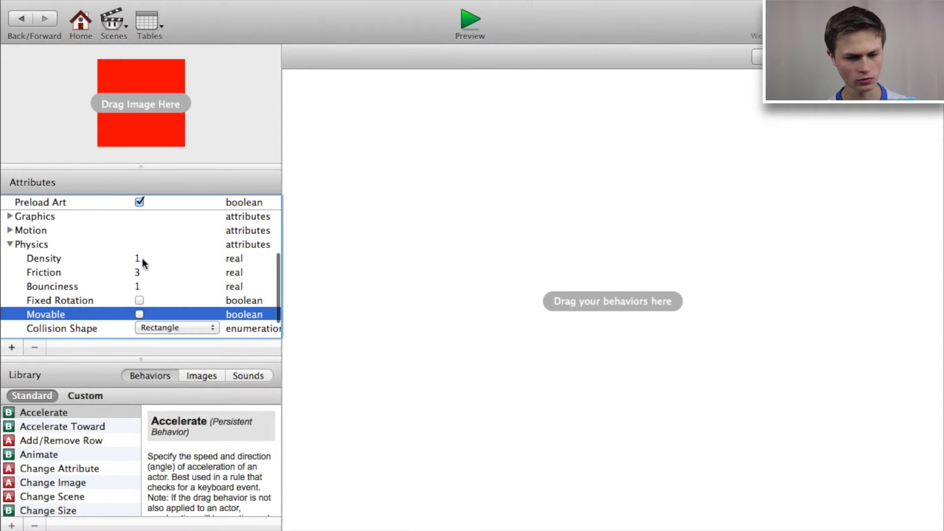
pyautogui.scroll(-2, 142, 258)
pyautogui.scroll(5, 133, 252)
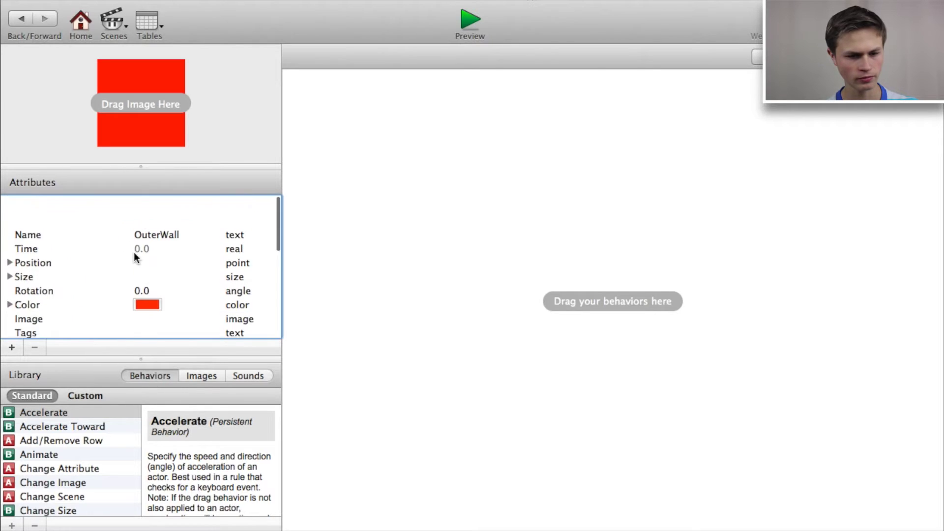
pyautogui.click(25, 17)
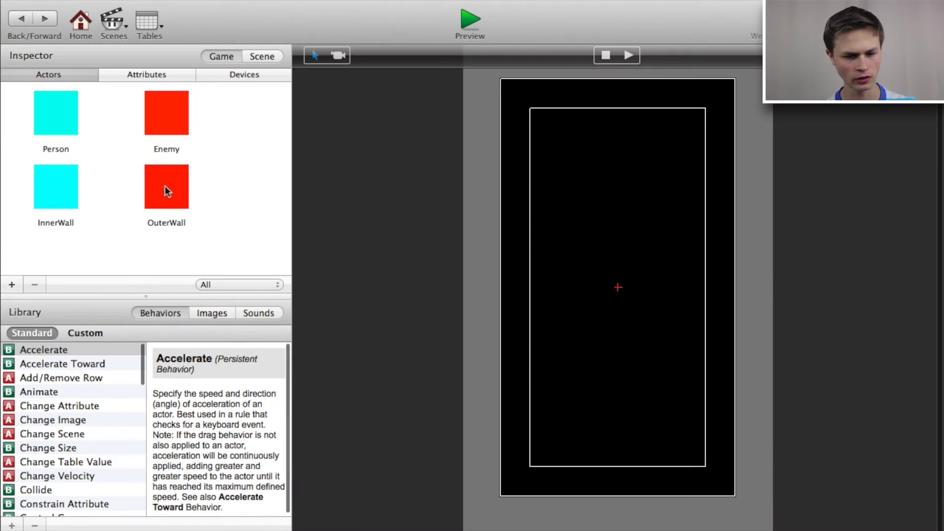
# Duplicate InnerWall and rename the original InnerWallLeft.
pyautogui.click(62, 184)
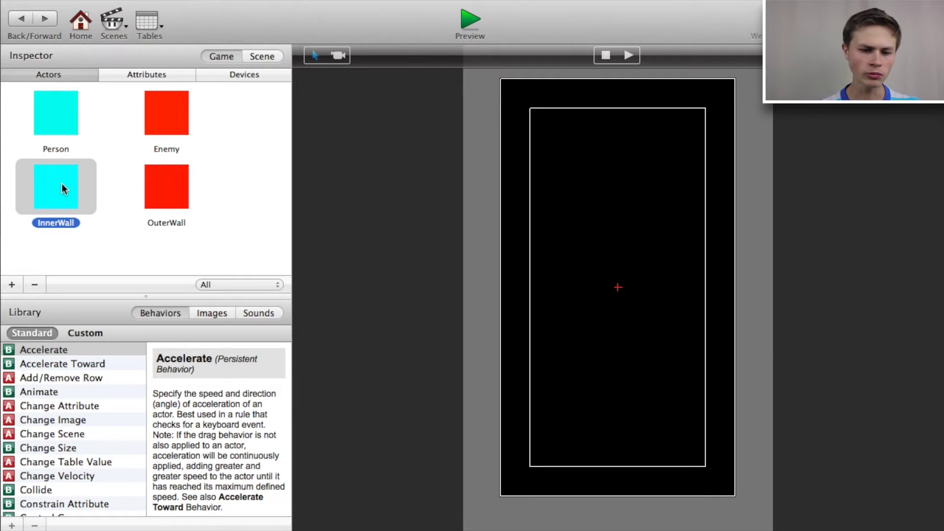
pyautogui.press('super+d')
pyautogui.press('super+d')
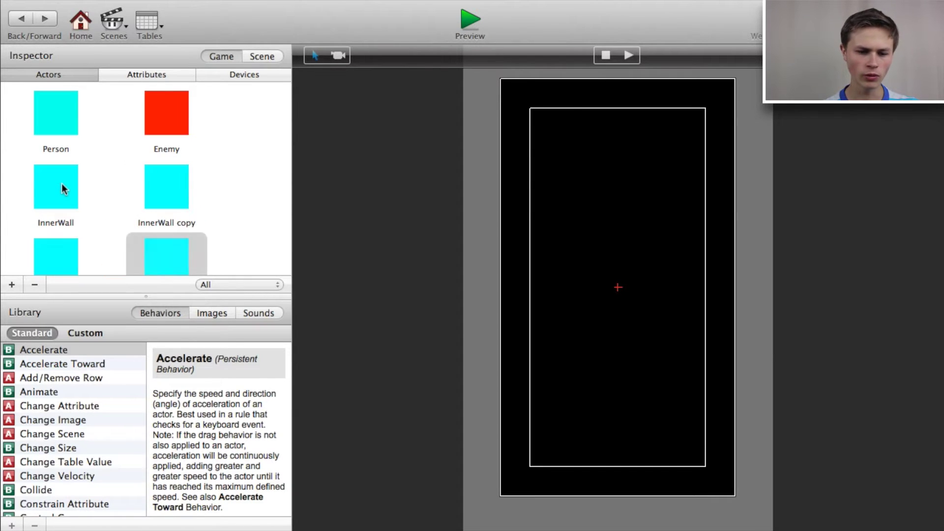
pyautogui.scroll(-3, 61, 184)
pyautogui.doubleClick(64, 123)
pyautogui.click(86, 149)
pyautogui.write('Left')
pyautogui.press('Return')
# Rename the InnerWall copies InnerWallRight, InnerWallTop and InnerWallBtm.
pyautogui.click(177, 149)
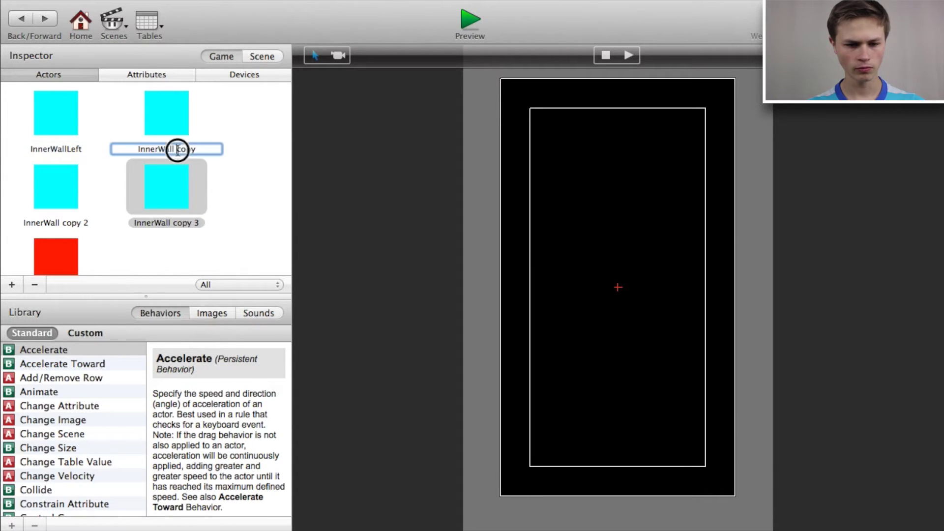
pyautogui.moveTo(176, 149); pyautogui.dragTo(221, 150)
pyautogui.write('Right')
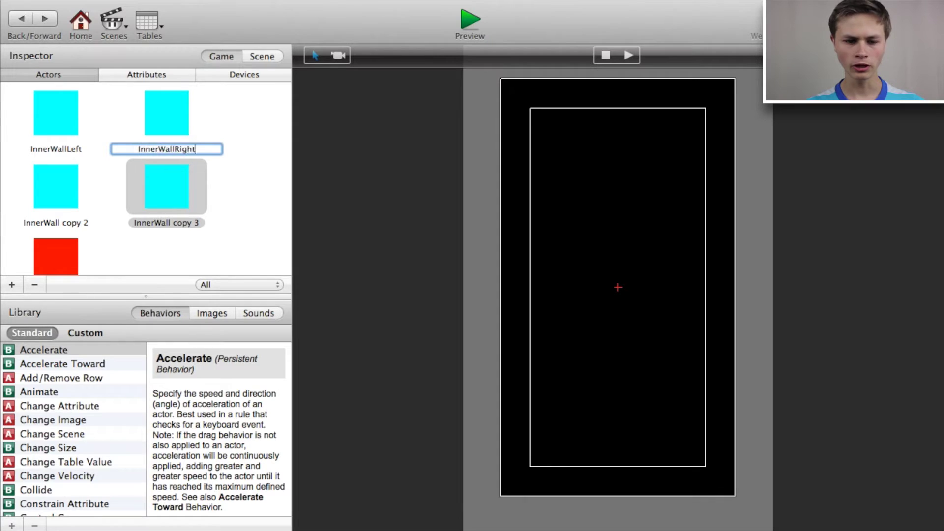
pyautogui.press('Return')
pyautogui.click(87, 226)
pyautogui.moveTo(104, 224); pyautogui.dragTo(60, 224)
pyautogui.write('Y')
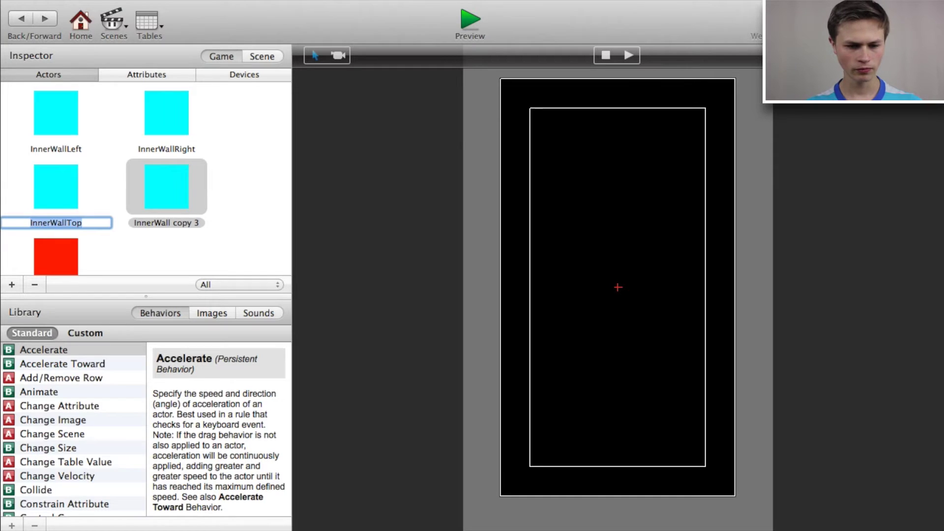
pyautogui.click(190, 223)
pyautogui.moveTo(203, 223); pyautogui.dragTo(170, 223)
pyautogui.write('Btm')
pyautogui.press('Return')
pyautogui.click(135, 259)
pyautogui.scroll(-2, 134, 259)
# Duplicate OuterWall and rename the first two actors OuterWallLeft and OuterWallRight.
pyautogui.click(51, 250)
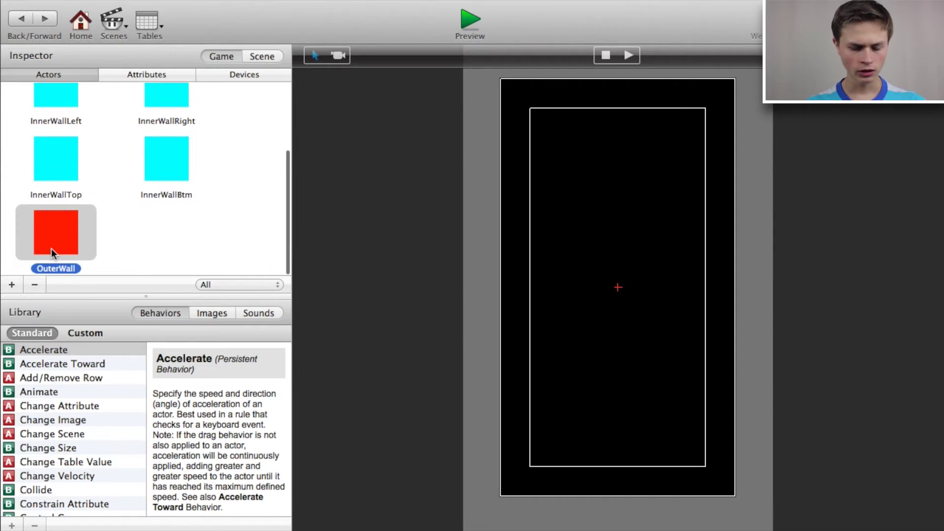
pyautogui.press('super+d')
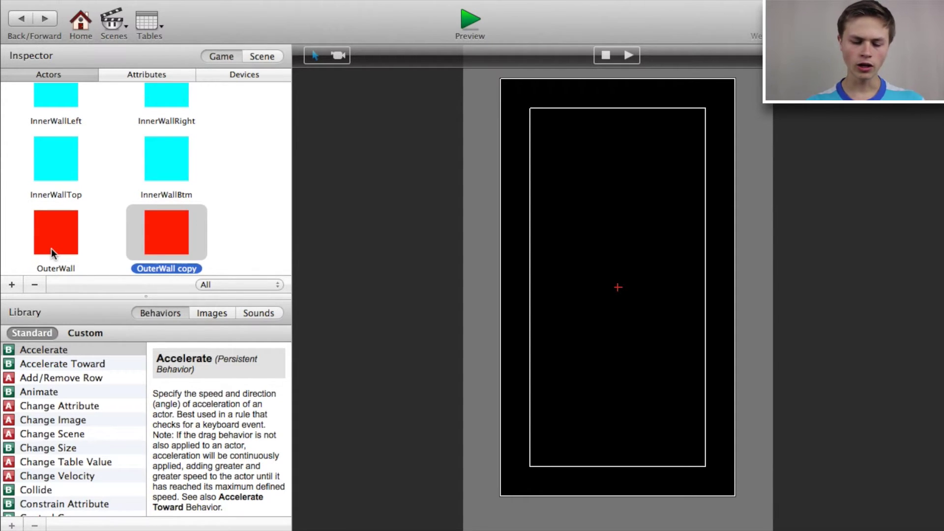
pyautogui.press('super+d')
pyautogui.press('super+d')
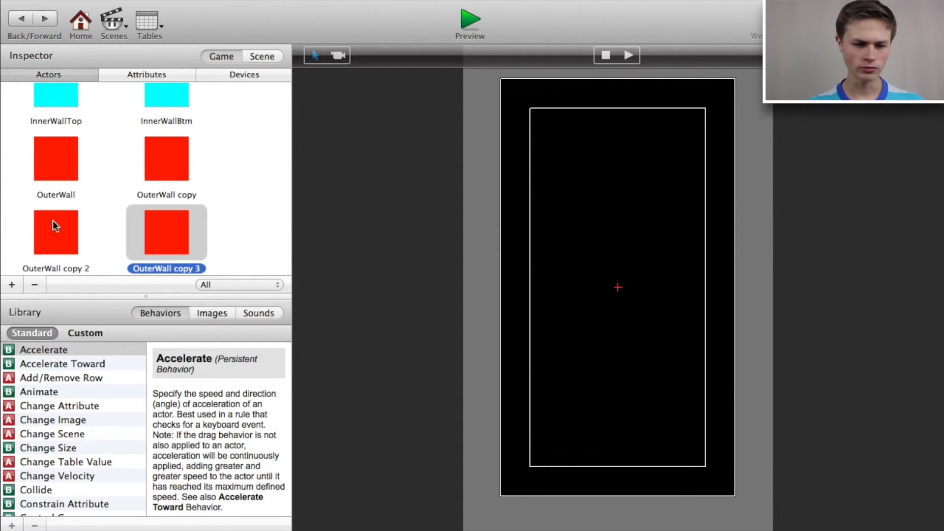
pyautogui.click(58, 187)
pyautogui.click(76, 193)
pyautogui.write('Left')
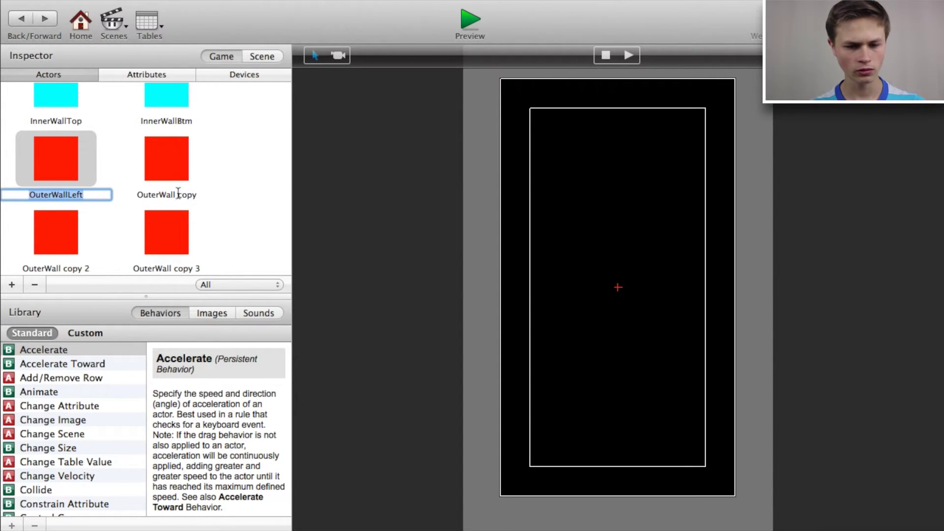
pyautogui.doubleClick(179, 194)
pyautogui.press('BackSpace')
pyautogui.press('BackSpace')
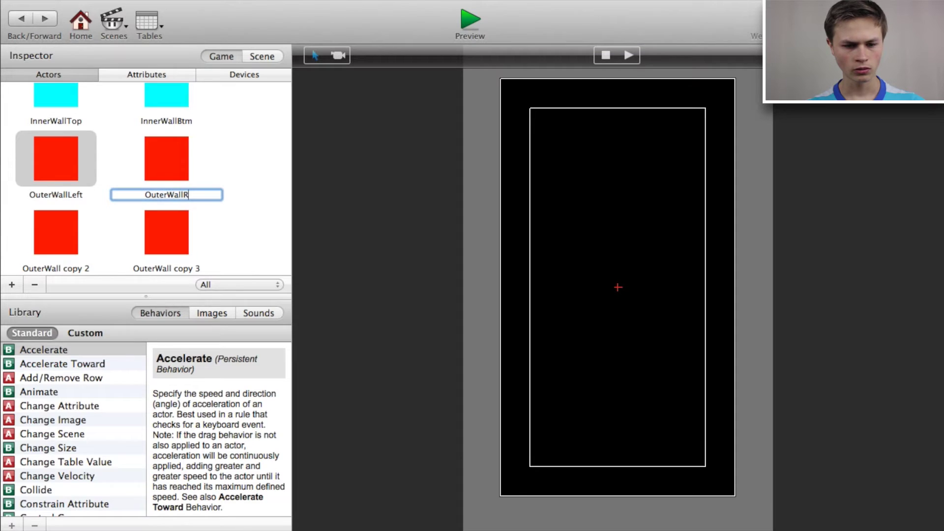
pyautogui.write('Right')
pyautogui.press('Return')
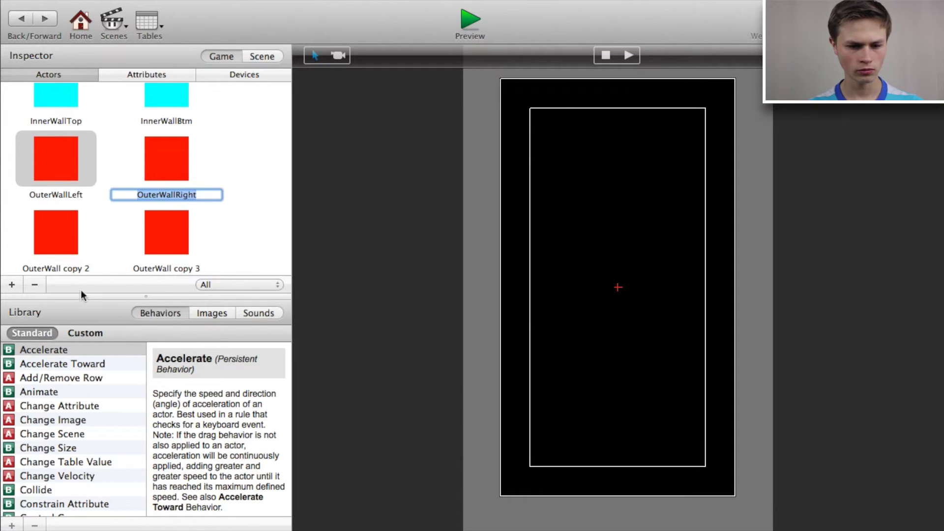
# Rename the remaining OuterWall copies OuterWallTop and OuterWallBtm.
pyautogui.doubleClick(68, 272)
pyautogui.write('TOp')
pyautogui.click(80, 268)
pyautogui.press('BackSpace')
pyautogui.press('BackSpace')
pyautogui.write('To')
pyautogui.press('Return')
pyautogui.moveTo(173, 268); pyautogui.dragTo(378, 251)
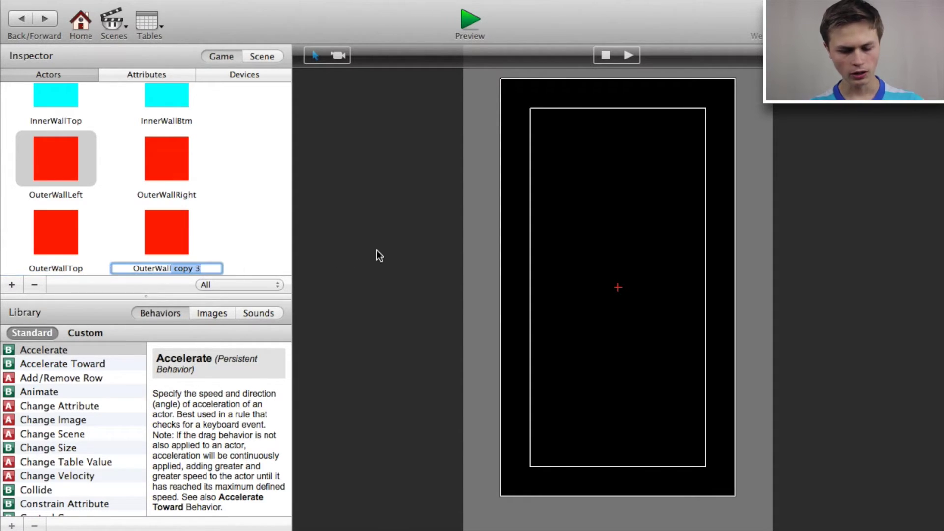
pyautogui.write('Btm')
pyautogui.press('Return')
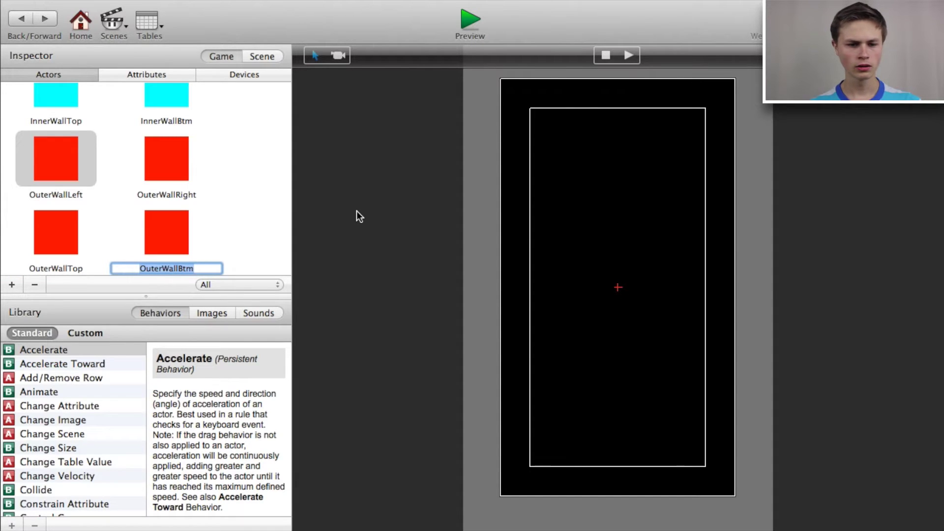
# Size InnerWallLeft to width 5 and height 200.
pyautogui.scroll(5, 145, 112)
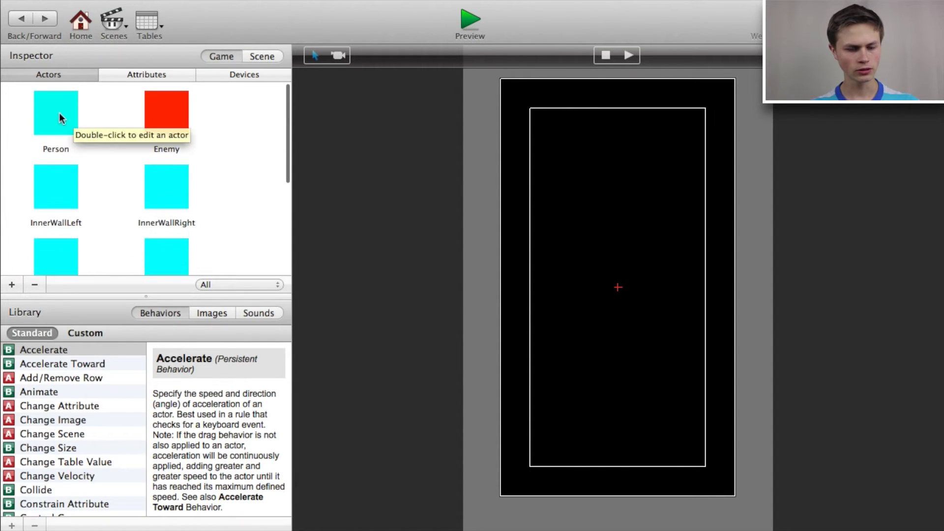
pyautogui.click(59, 118)
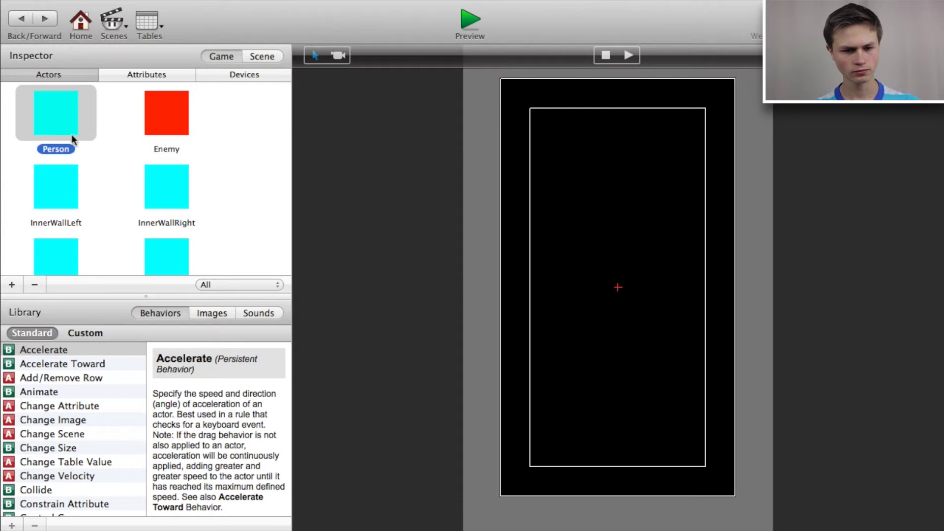
pyautogui.scroll(-5, 112, 149)
pyautogui.scroll(5, 110, 149)
pyautogui.doubleClick(62, 192)
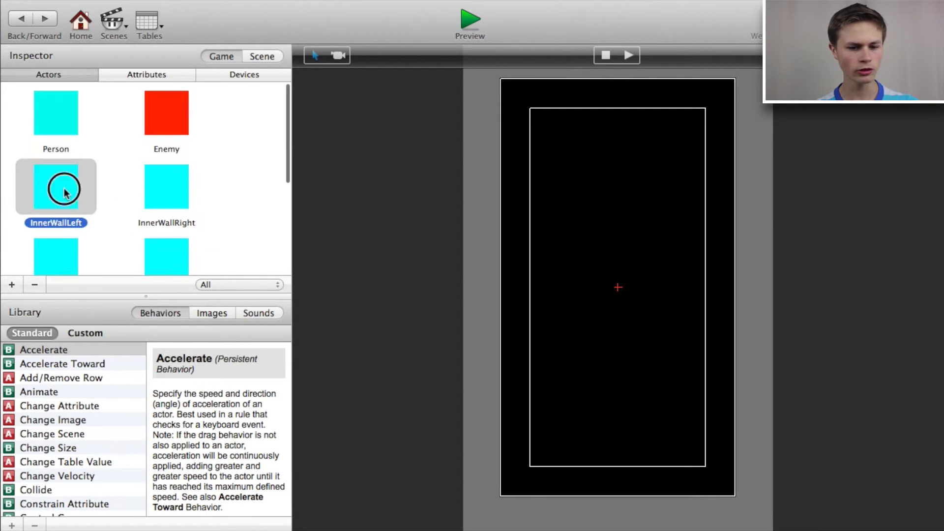
pyautogui.click(11, 245)
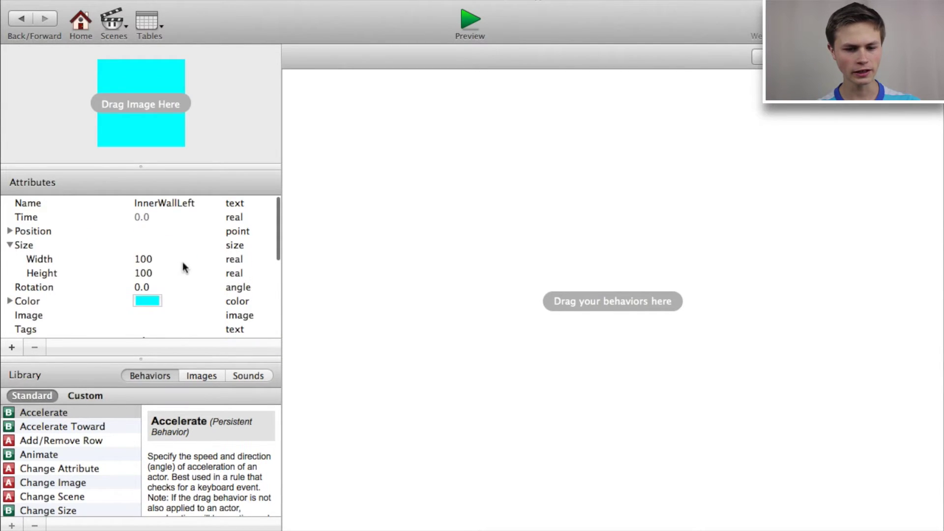
pyautogui.doubleClick(141, 259)
pyautogui.write('5')
pyautogui.press('Tab')
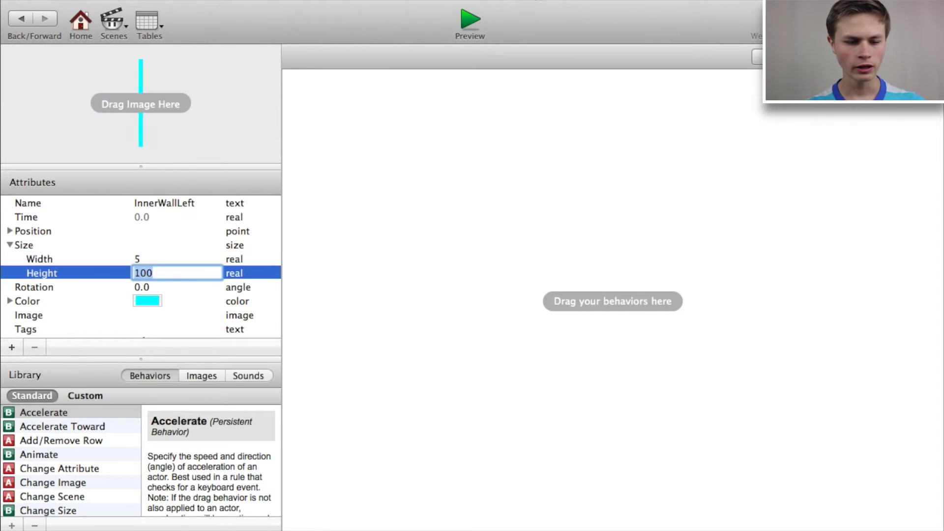
pyautogui.write('200')
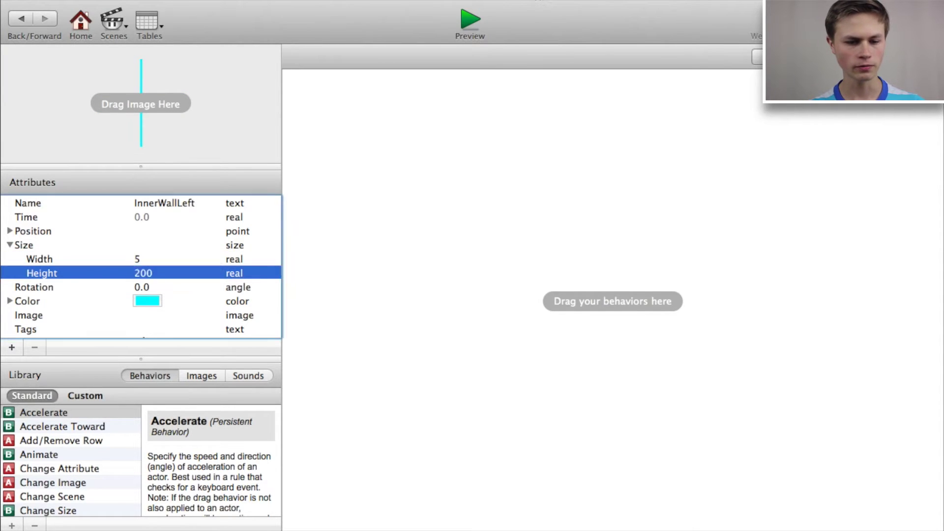
pyautogui.press('Tab')
pyautogui.click(13, 22)
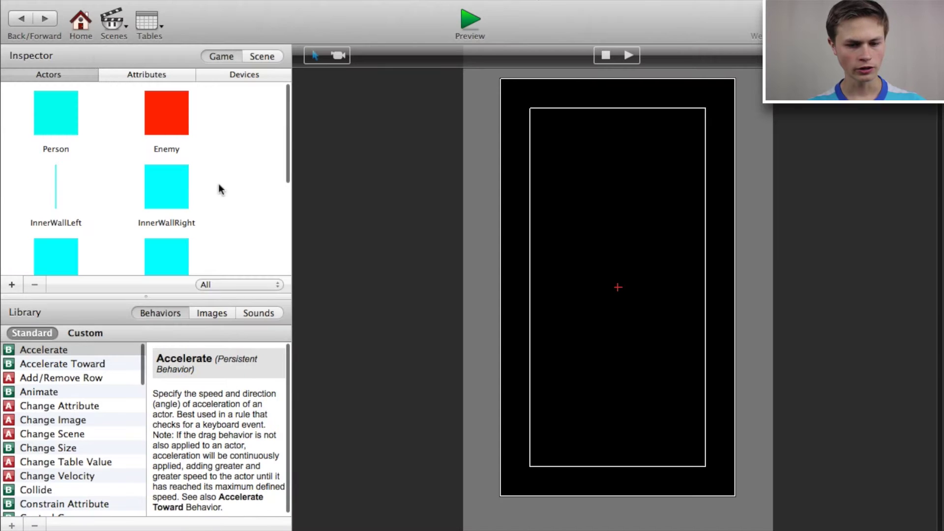
# Size InnerWallRight to width 5 and height 200.
pyautogui.doubleClick(177, 186)
pyautogui.click(10, 245)
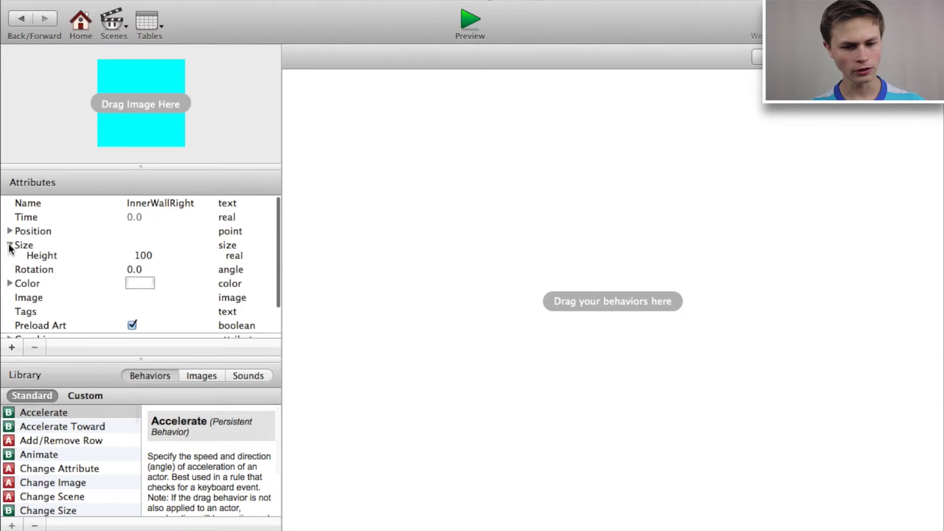
pyautogui.click(149, 258)
pyautogui.write('5')
pyautogui.press('Tab')
pyautogui.write('200')
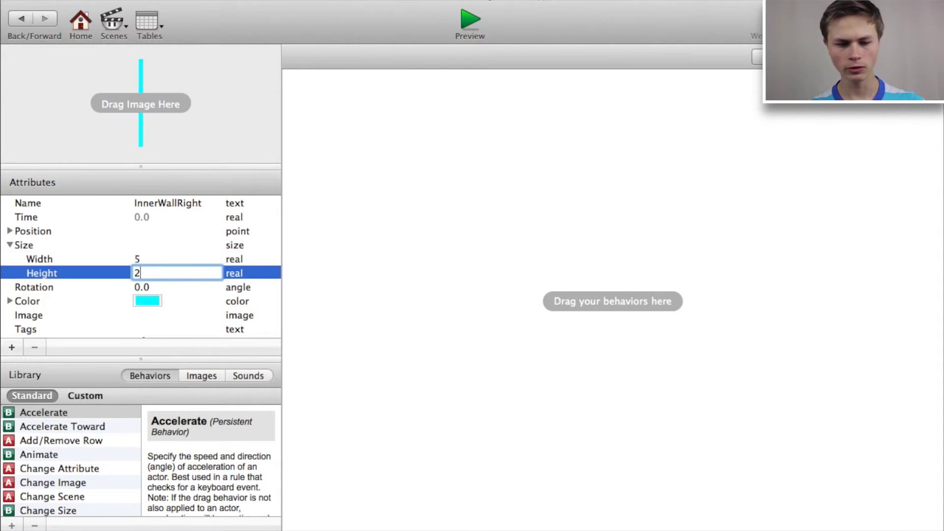
pyautogui.press('Tab')
pyautogui.click(9, 25)
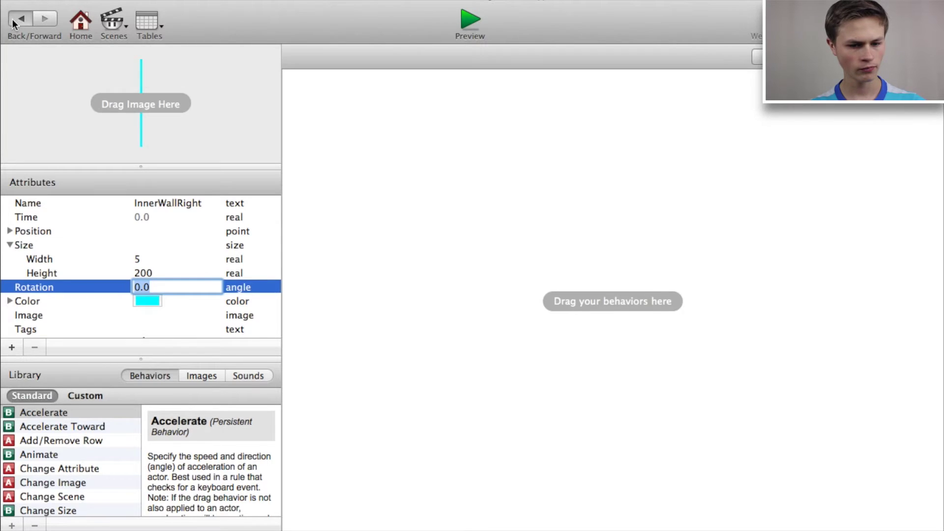
# Size InnerWallTop to width 200 and height 5.
pyautogui.click(77, 248)
pyautogui.doubleClick(77, 247)
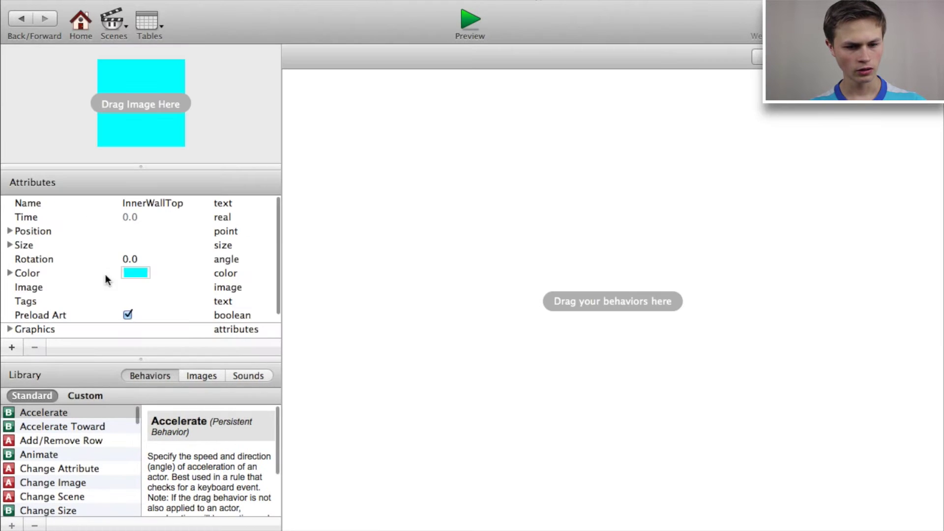
pyautogui.click(10, 245)
pyautogui.doubleClick(152, 257)
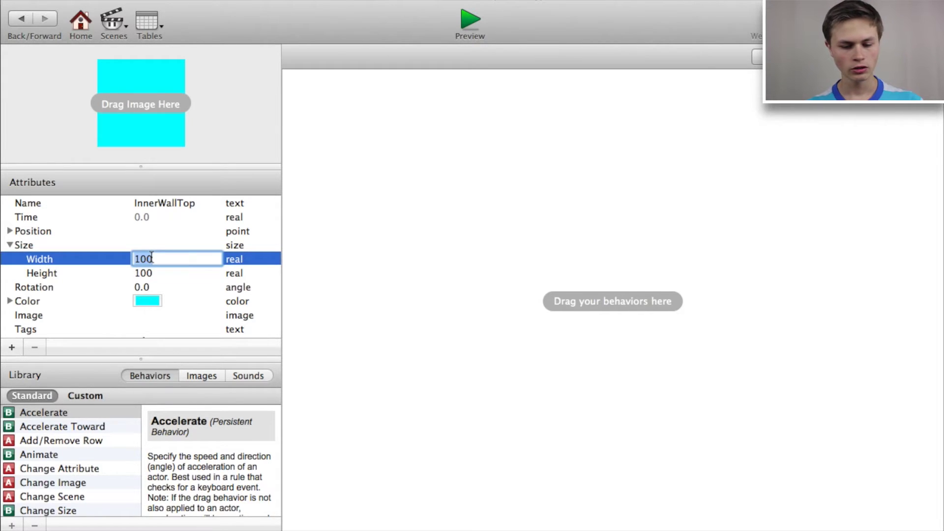
pyautogui.write('00')
pyautogui.press('Tab')
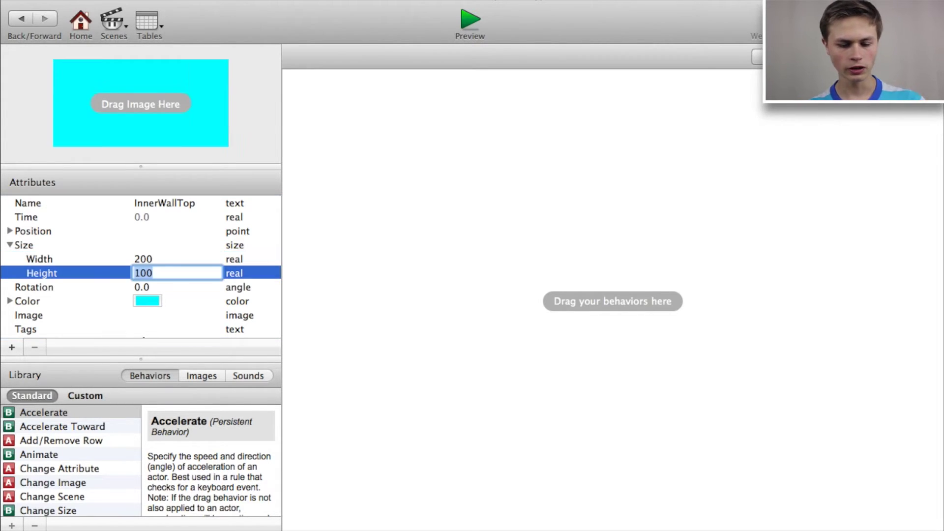
pyautogui.press('Tab')
pyautogui.click(25, 19)
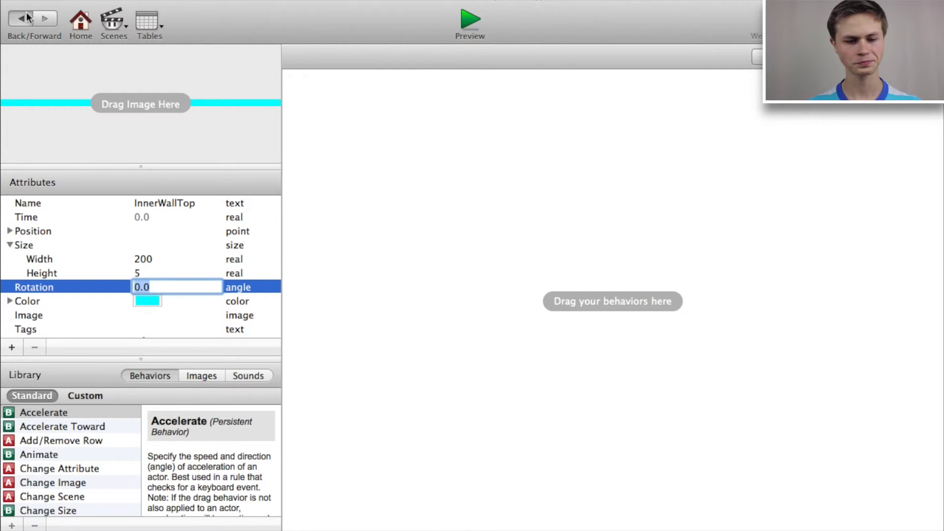
# Size InnerWallBtm to width 200 and height 5.
pyautogui.scroll(-3, 182, 226)
pyautogui.click(182, 226)
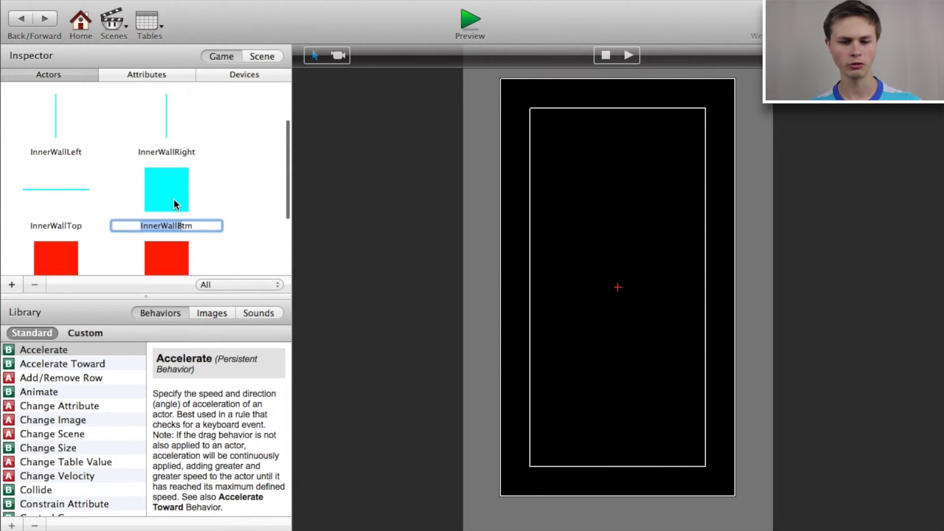
pyautogui.doubleClick(173, 198)
pyautogui.click(10, 245)
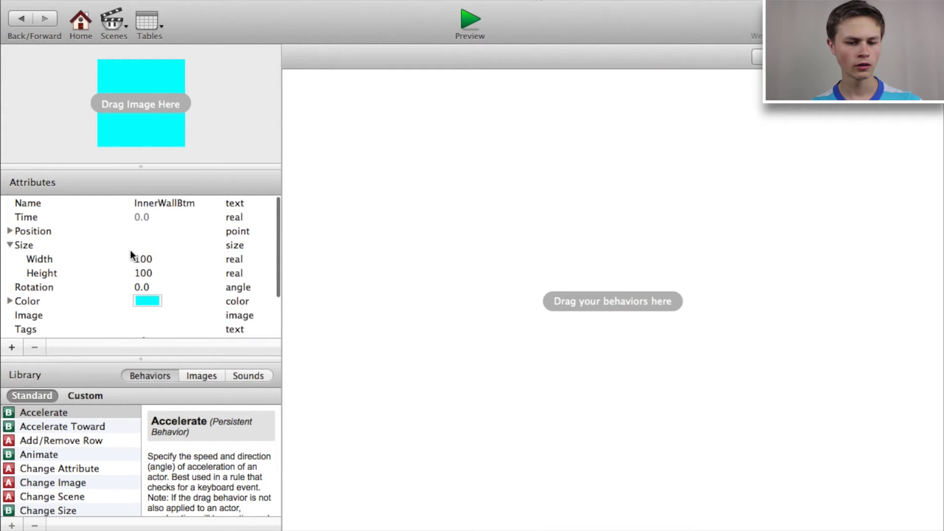
pyautogui.doubleClick(151, 259)
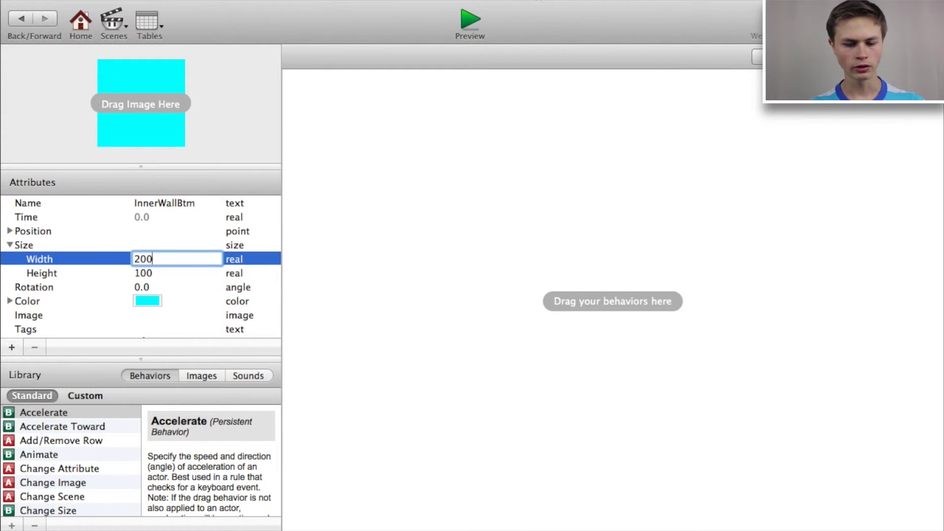
pyautogui.press('Tab')
pyautogui.write('5')
pyautogui.press('Tab')
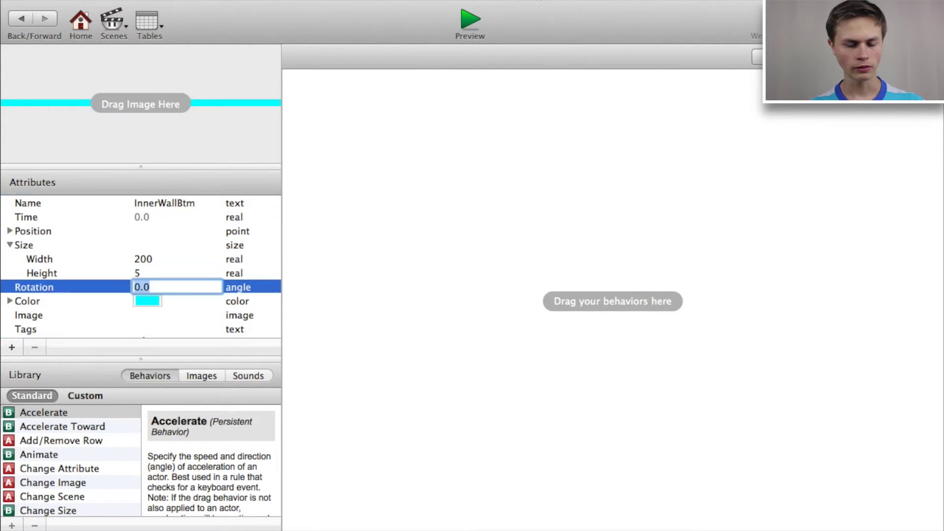
pyautogui.click(22, 19)
pyautogui.scroll(-5, 122, 188)
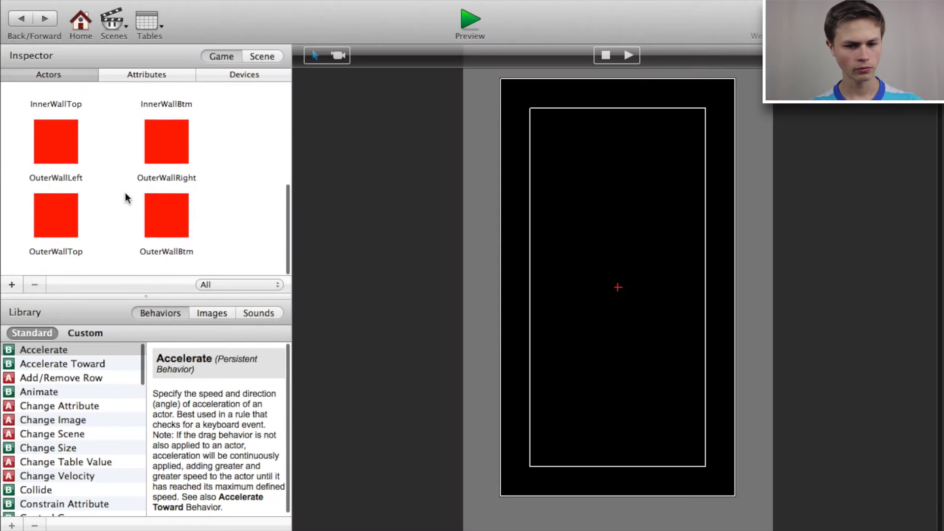
# Resize OuterWallLeft to width 5 and height 300.
pyautogui.scroll(1, 123, 185)
pyautogui.click(68, 188)
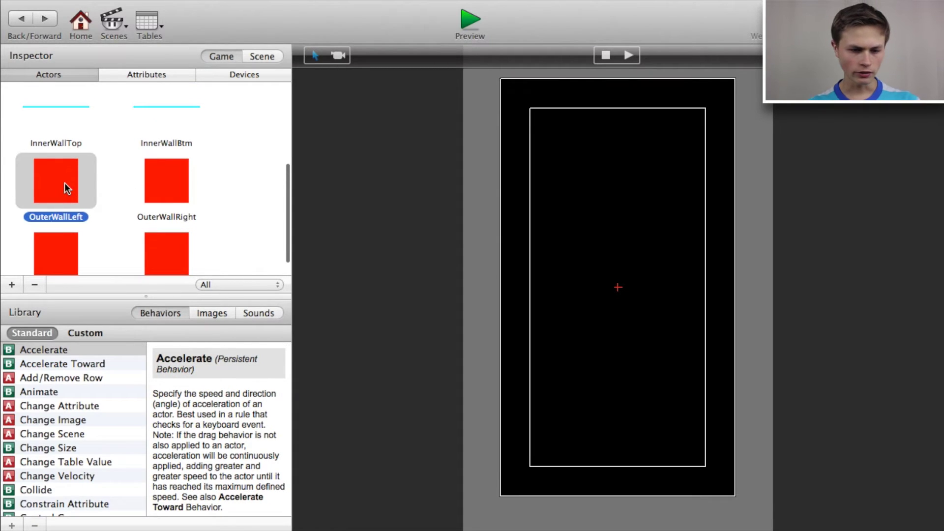
pyautogui.doubleClick(65, 184)
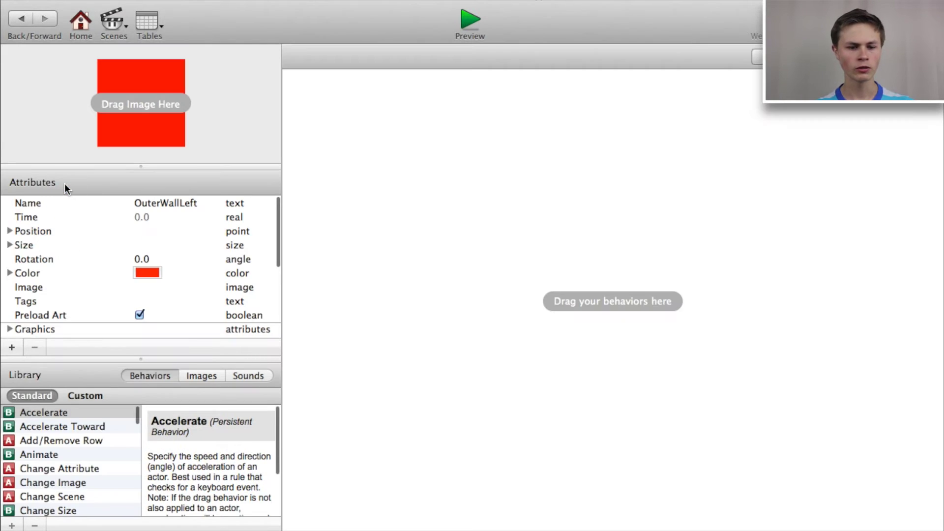
pyautogui.click(9, 245)
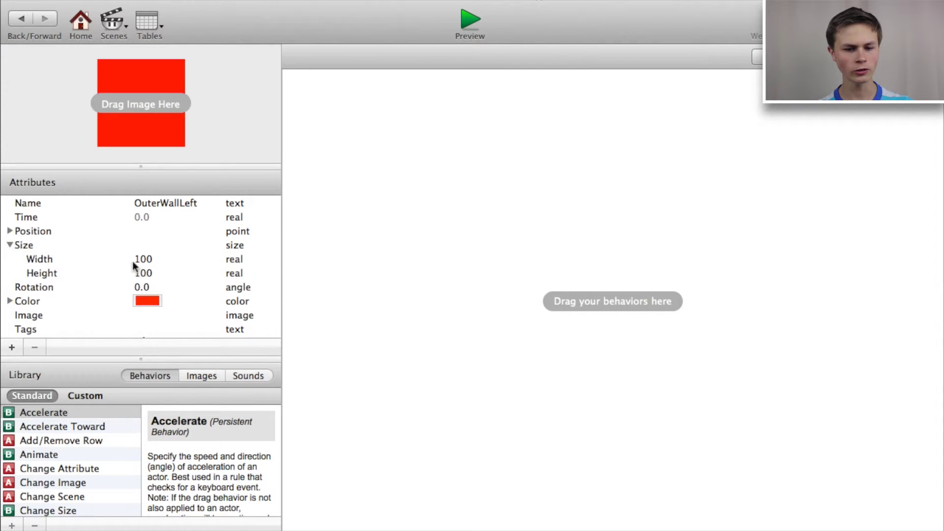
pyautogui.doubleClick(144, 259)
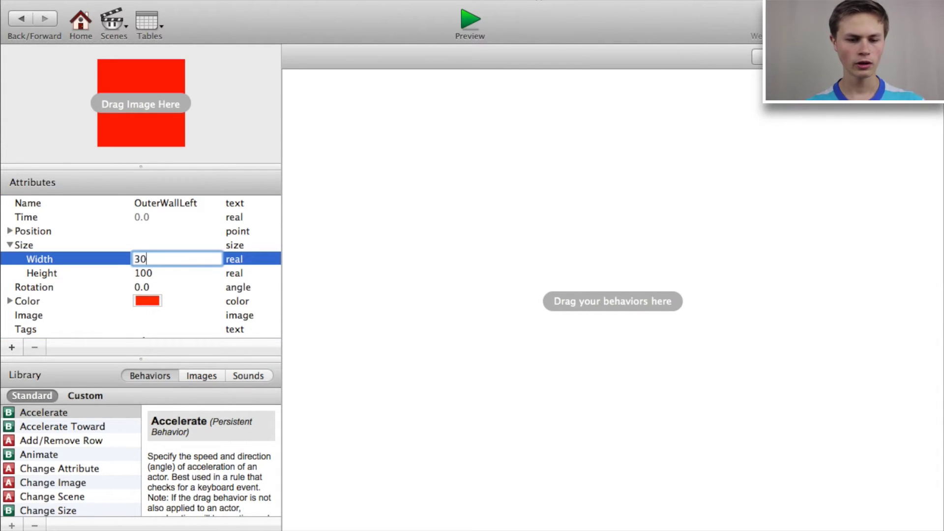
pyautogui.write('5')
pyautogui.press('Tab')
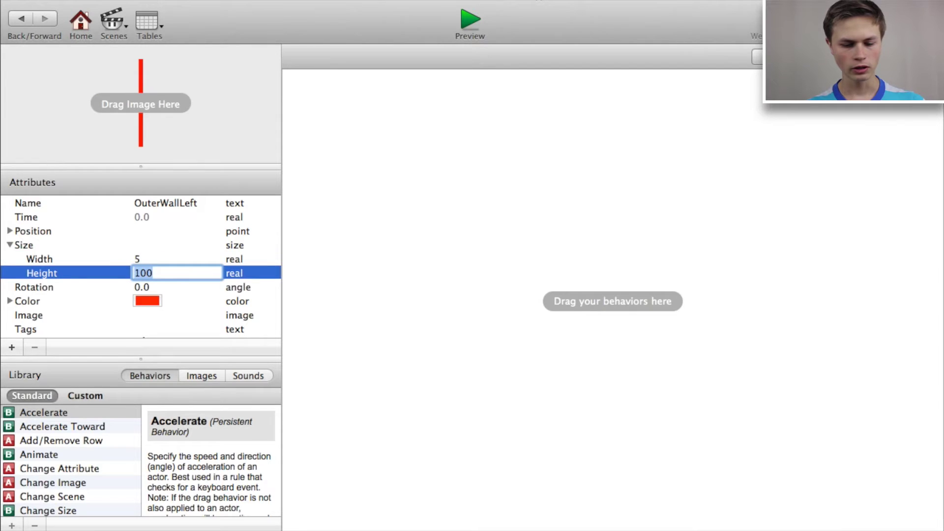
pyautogui.press('Tab')
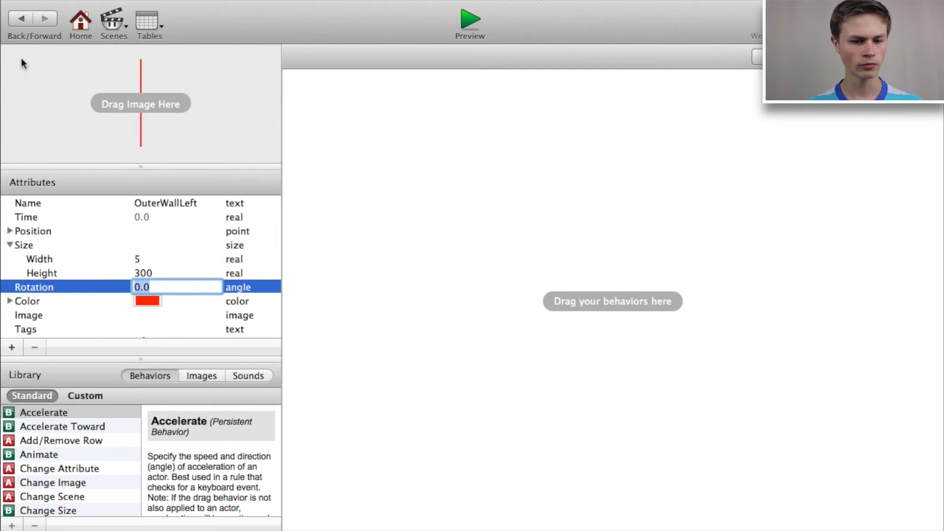
pyautogui.click(21, 19)
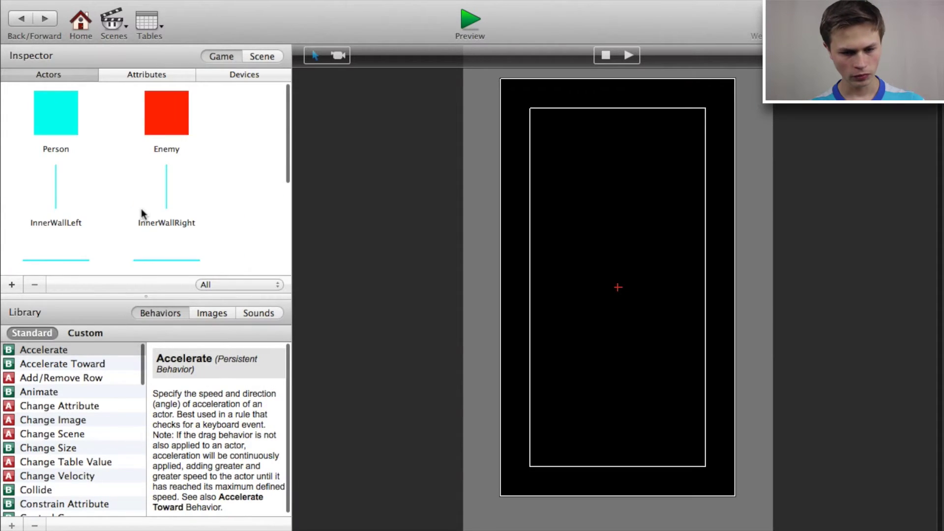
# Resize OuterWallRight to width 5 and height 300.
pyautogui.scroll(-4, 143, 214)
pyautogui.doubleClick(168, 167)
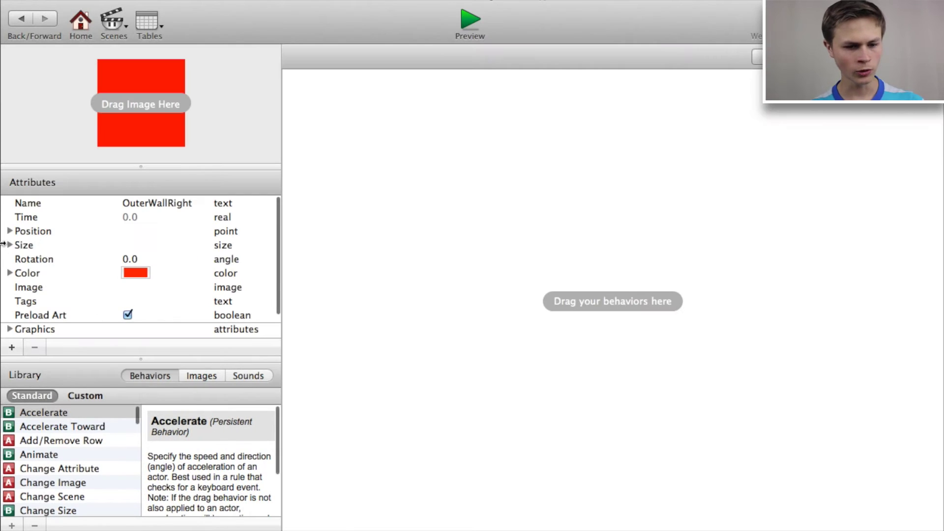
pyautogui.click(10, 245)
pyautogui.doubleClick(149, 260)
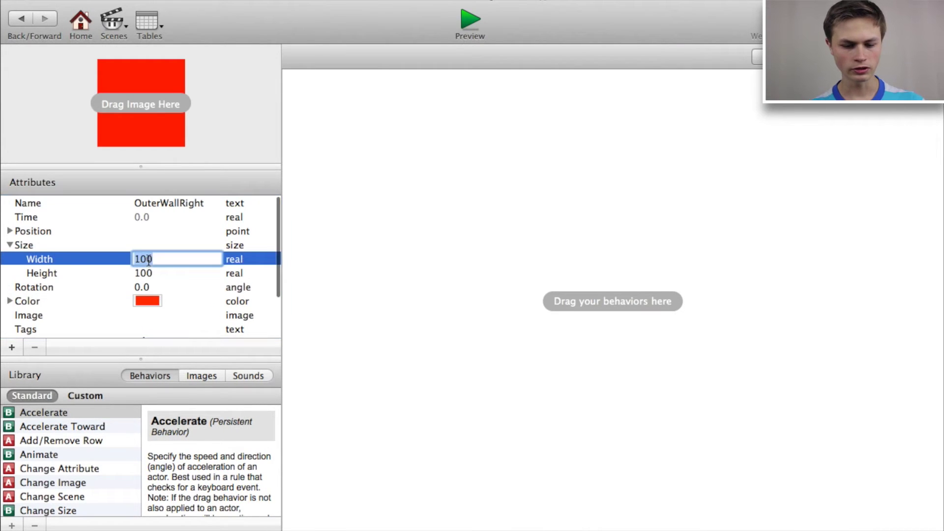
pyautogui.write('5')
pyautogui.press('Tab')
pyautogui.write('300')
pyautogui.press('Tab')
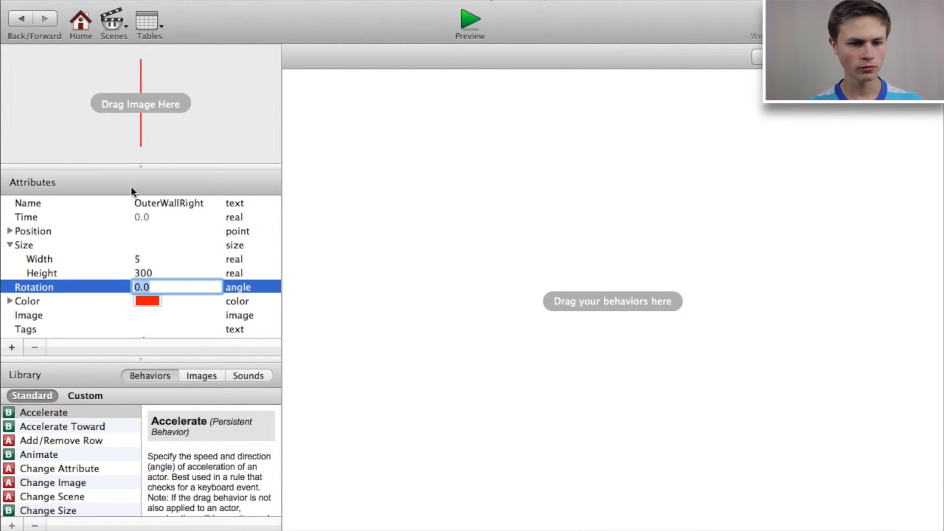
pyautogui.click(22, 18)
# Resize OuterWallTop to width 300 and height 5.
pyautogui.scroll(-5, 78, 168)
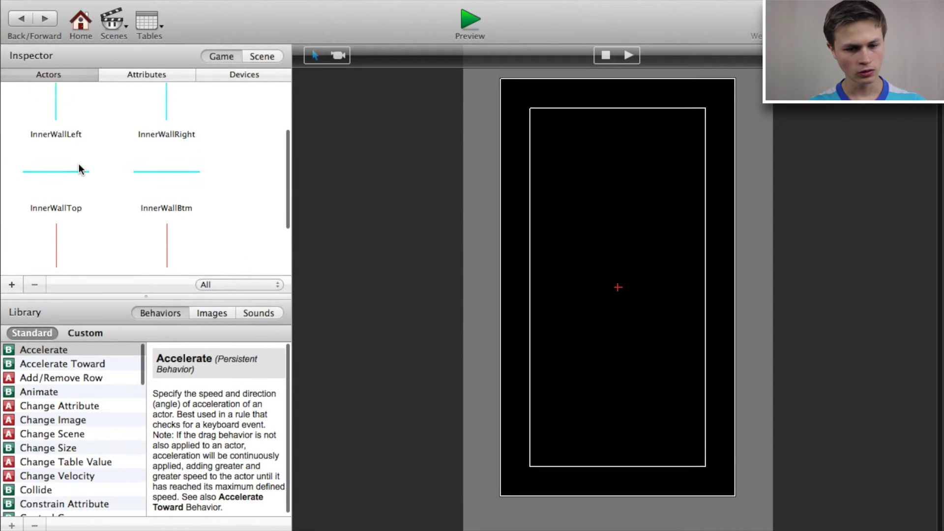
pyautogui.scroll(-2, 79, 164)
pyautogui.doubleClick(58, 220)
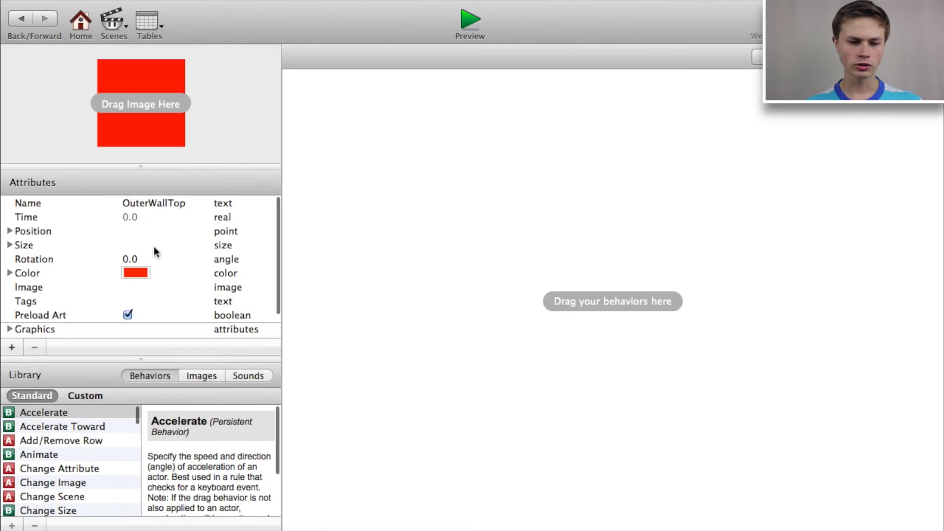
pyautogui.click(9, 245)
pyautogui.click(137, 260)
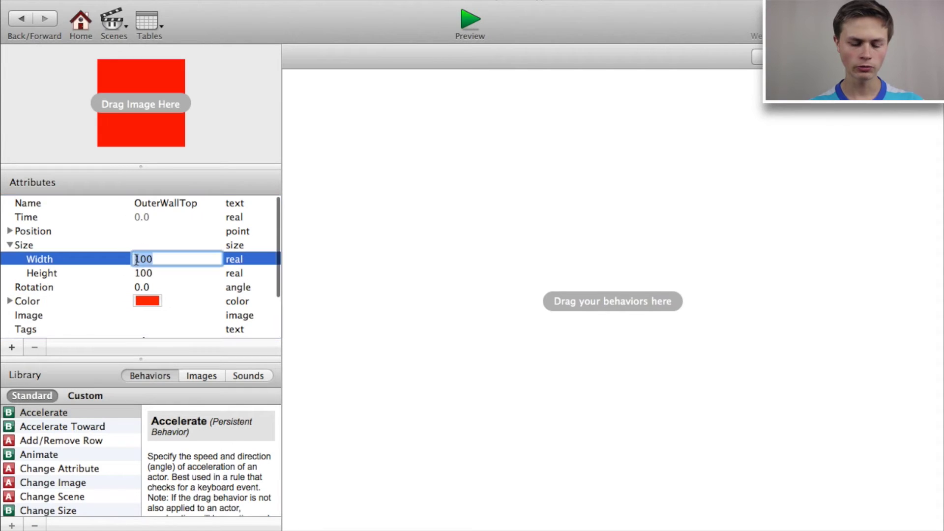
pyautogui.write('300')
pyautogui.press('Tab')
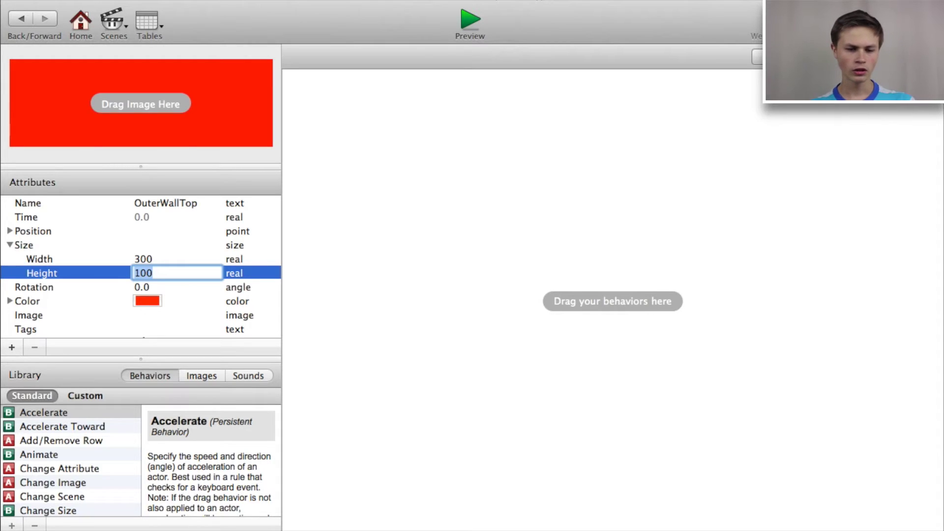
pyautogui.write('5')
pyautogui.press('Tab')
pyautogui.click(20, 19)
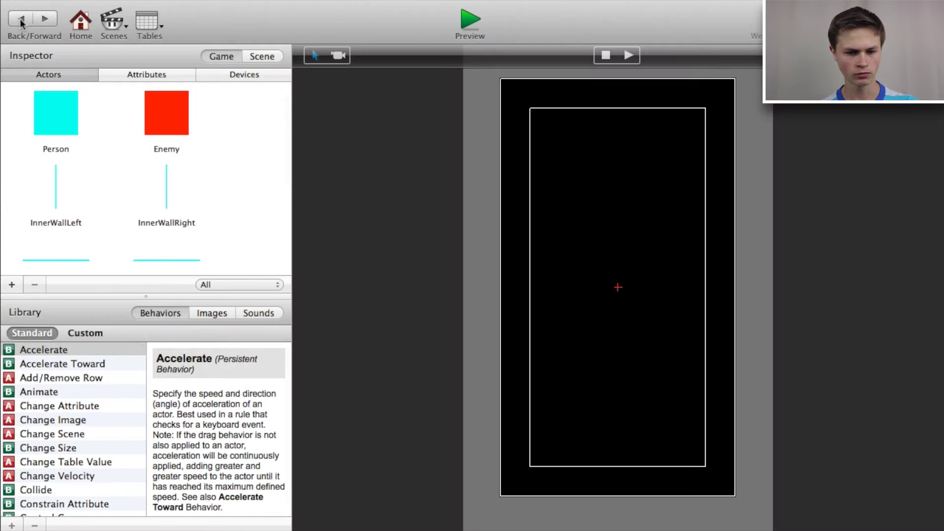
# Check the sizes of InnerWallRight and OuterWallRight.
pyautogui.doubleClick(165, 196)
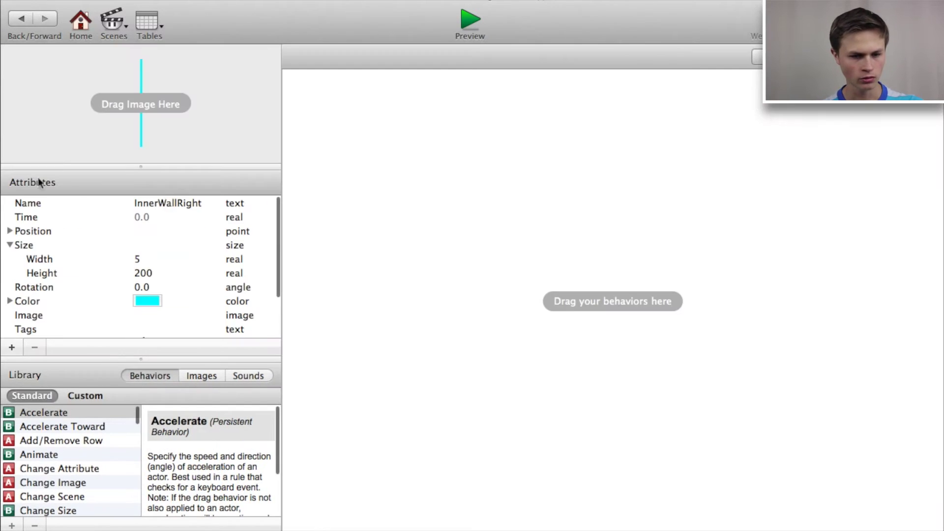
pyautogui.click(28, 23)
pyautogui.scroll(-5, 152, 179)
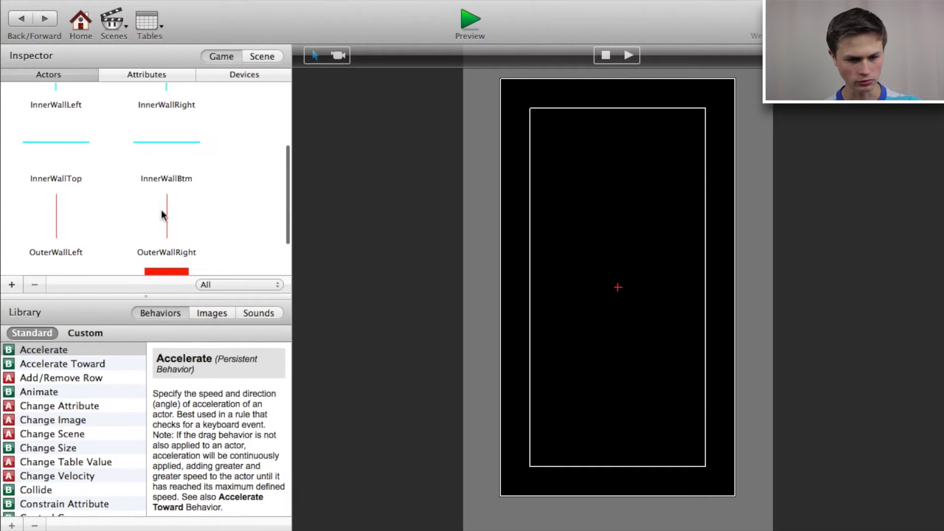
pyautogui.doubleClick(165, 217)
pyautogui.click(28, 23)
# Resize OuterWallBtm to width 300 and height 5.
pyautogui.scroll(-5, 184, 217)
pyautogui.doubleClick(175, 212)
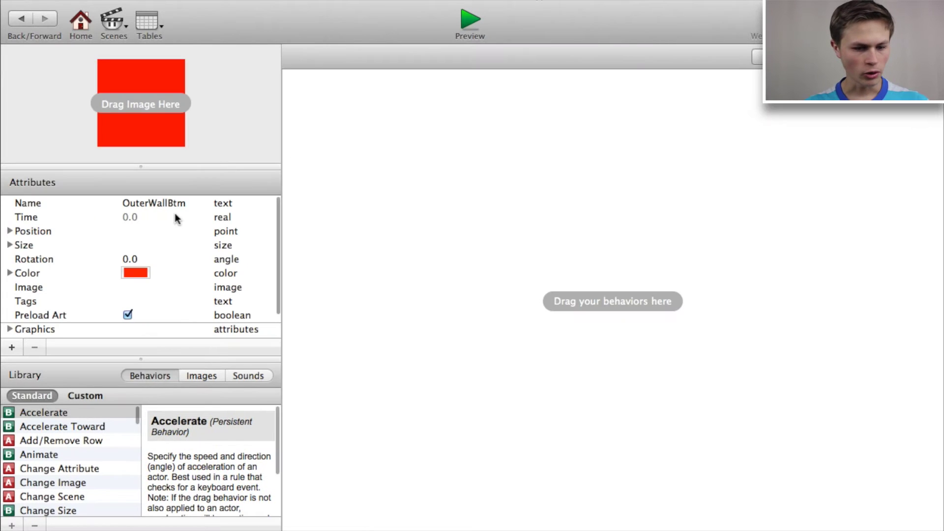
pyautogui.click(9, 245)
pyautogui.doubleClick(145, 259)
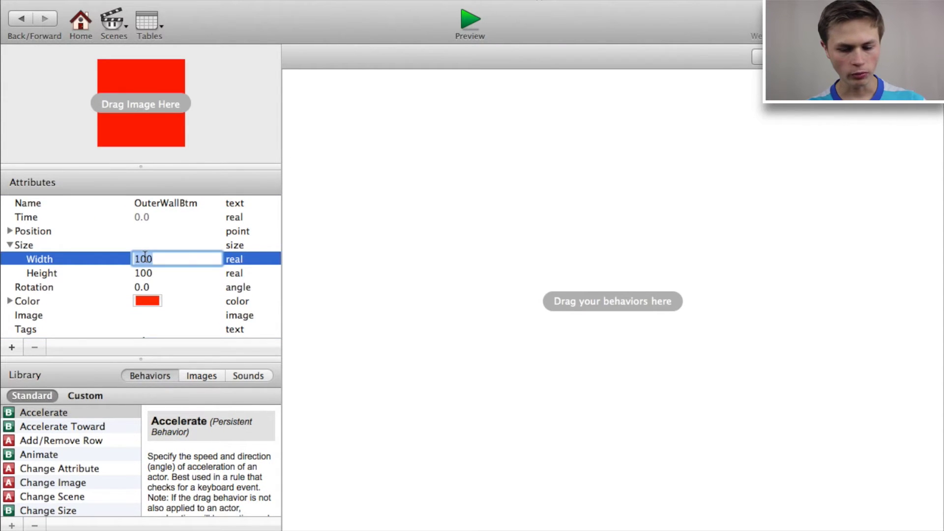
pyautogui.write('300')
pyautogui.press('Tab')
pyautogui.write('5')
pyautogui.press('Tab')
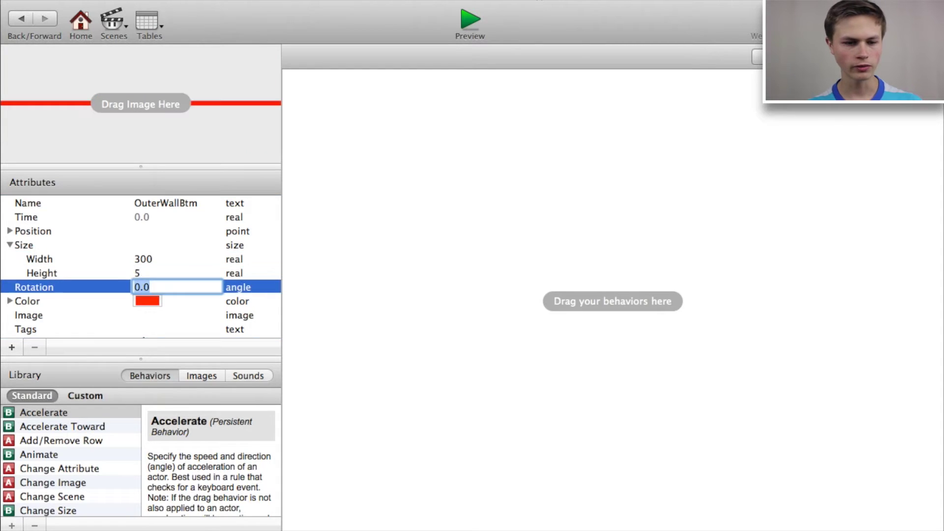
pyautogui.click(21, 19)
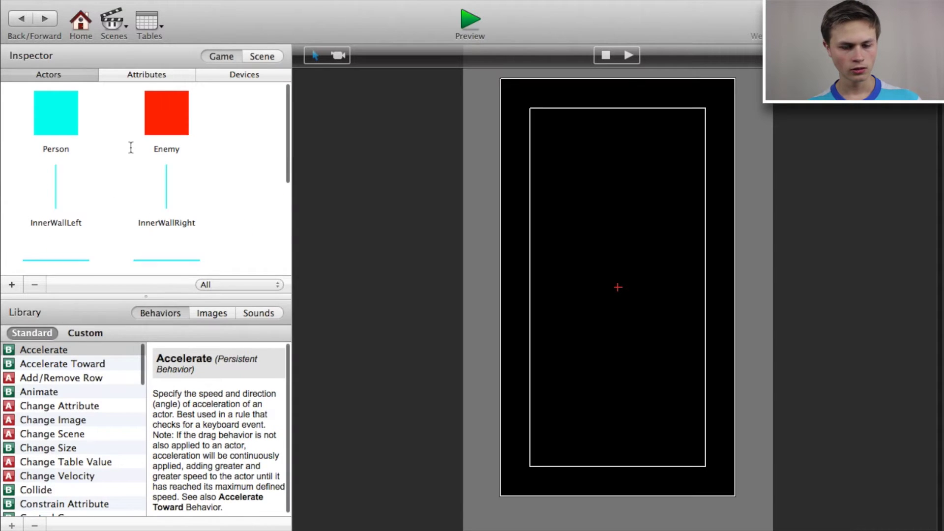
# Place OuterWallLeft, InnerWallLeft, InnerWallRight and InnerWallTop into the scene.
pyautogui.scroll(-5, 132, 150)
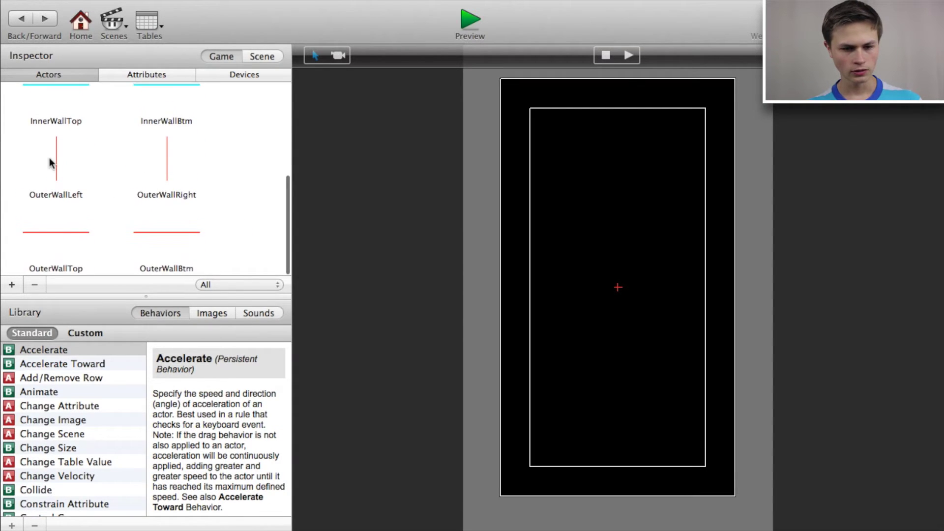
pyautogui.moveTo(63, 158); pyautogui.dragTo(551, 376)
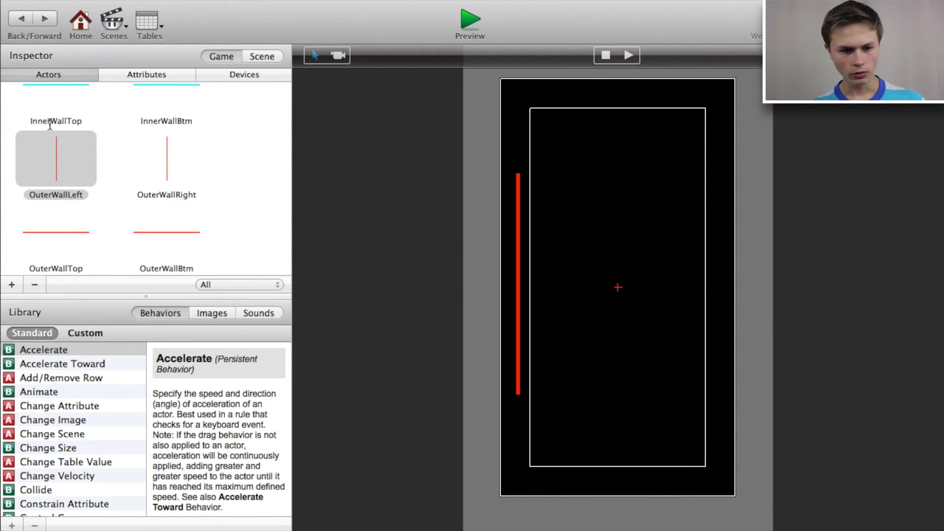
pyautogui.scroll(5, 81, 108)
pyautogui.moveTo(53, 113); pyautogui.dragTo(559, 315)
pyautogui.moveTo(175, 138); pyautogui.dragTo(714, 348)
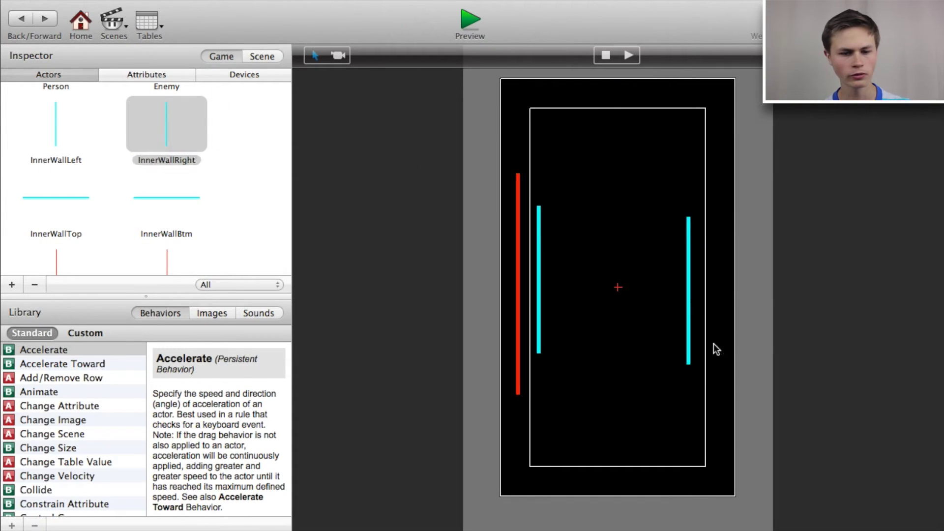
pyautogui.moveTo(82, 191); pyautogui.dragTo(604, 182)
# Nudge the left and right inner walls and add InnerWallBtm to close the cyan square.
pyautogui.click(543, 236)
pyautogui.moveTo(541, 235); pyautogui.dragTo(548, 239)
pyautogui.moveTo(686, 273)
pyautogui.mouseDown()
pyautogui.moveTo(688, 249)
pyautogui.moveTo(687, 262)
pyautogui.mouseUp()
pyautogui.moveTo(165, 209); pyautogui.dragTo(578, 338)
pyautogui.click(528, 367)
# Place OuterWallRight, OuterWallTop and OuterWallBtm around the cyan square.
pyautogui.scroll(-5, 73, 217)
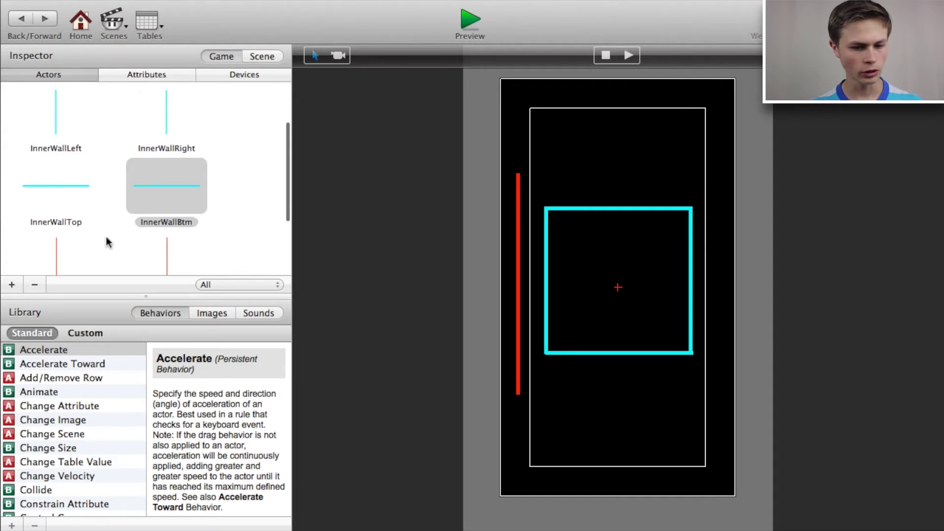
pyautogui.moveTo(167, 177); pyautogui.dragTo(748, 382)
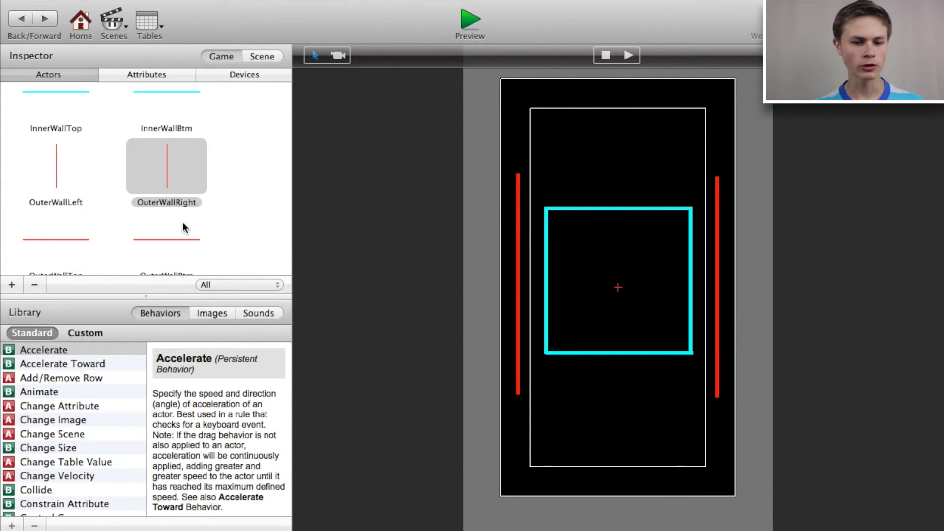
pyautogui.moveTo(79, 244); pyautogui.dragTo(565, 164)
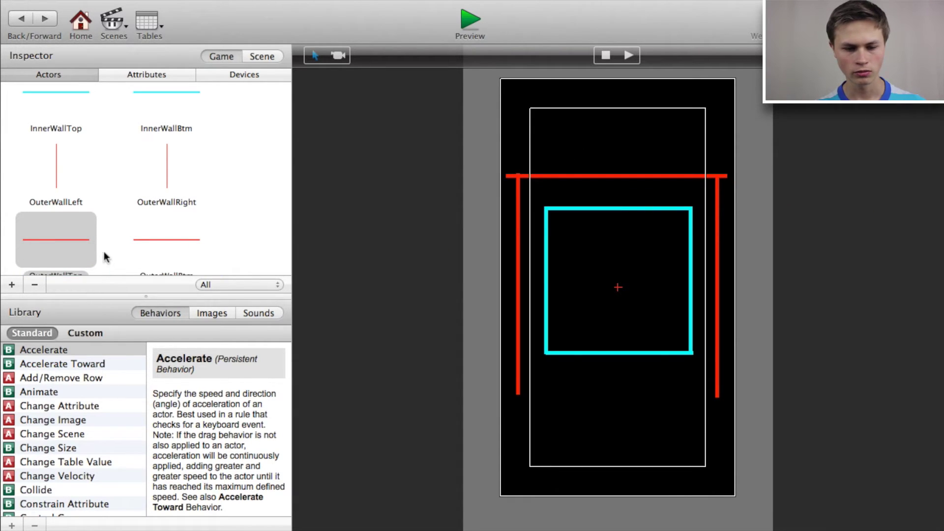
pyautogui.moveTo(146, 238); pyautogui.dragTo(528, 376)
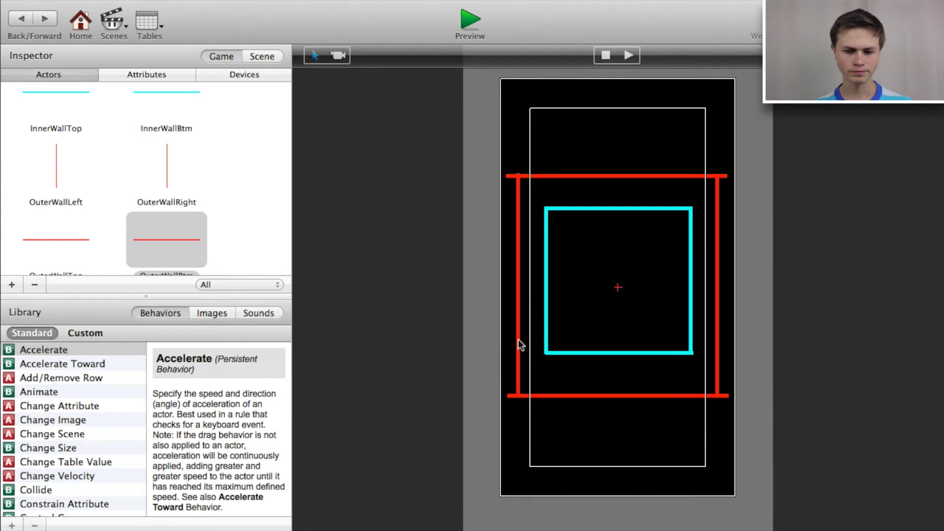
pyautogui.scroll(5, 47, 209)
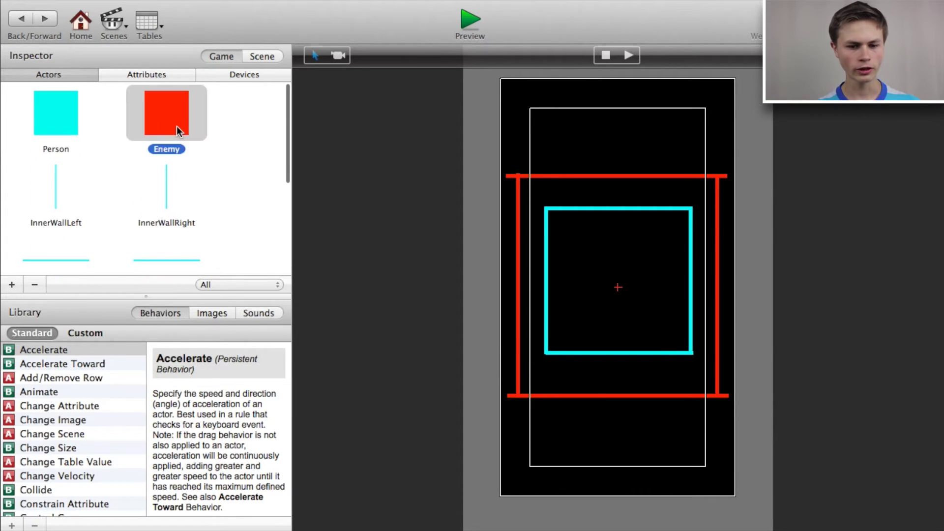
pyautogui.doubleClick(176, 126)
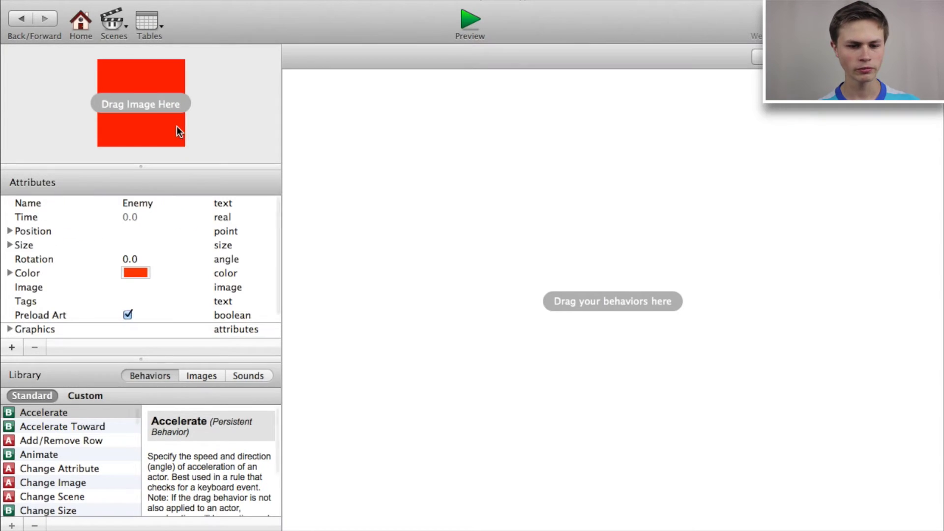
# Add a Timer behavior to Enemy with a Change Velocity inside it.
pyautogui.click(11, 347)
pyautogui.click(552, 124)
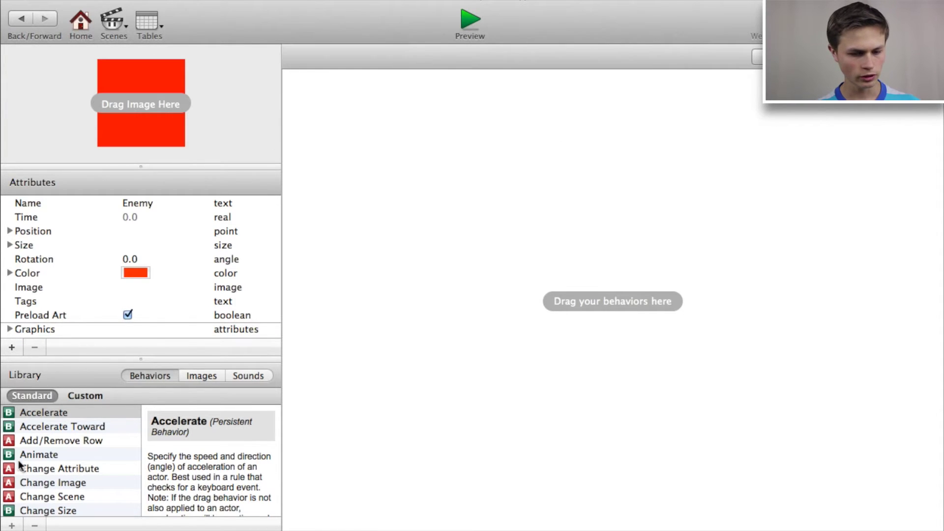
pyautogui.scroll(-15, 51, 431)
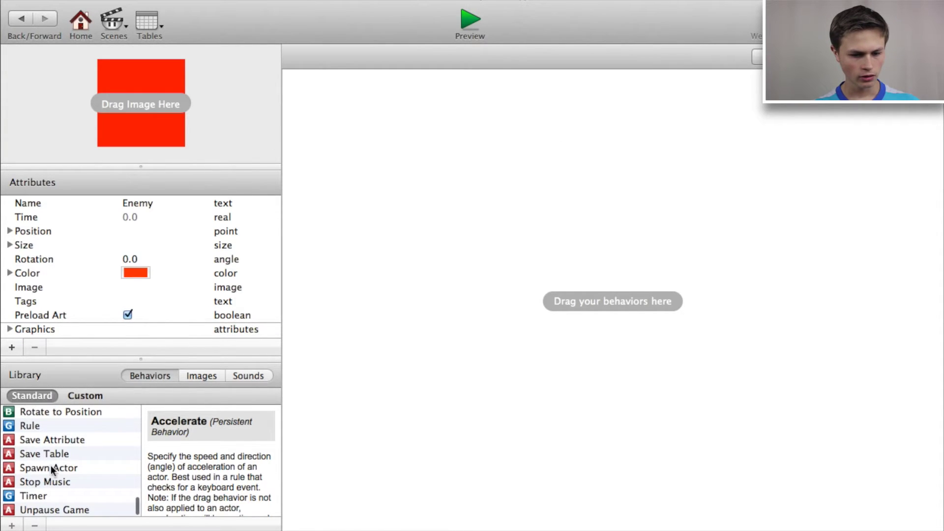
pyautogui.scroll(15, 39, 491)
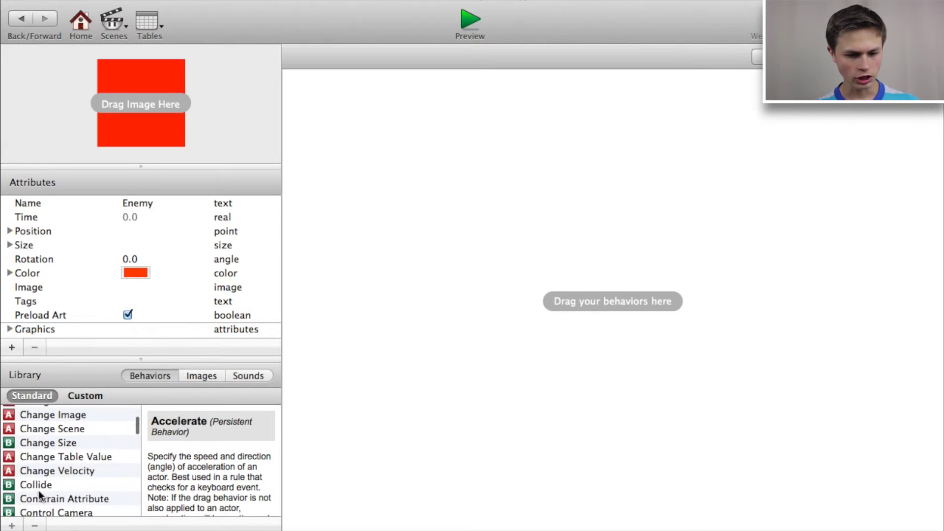
pyautogui.scroll(-15, 74, 492)
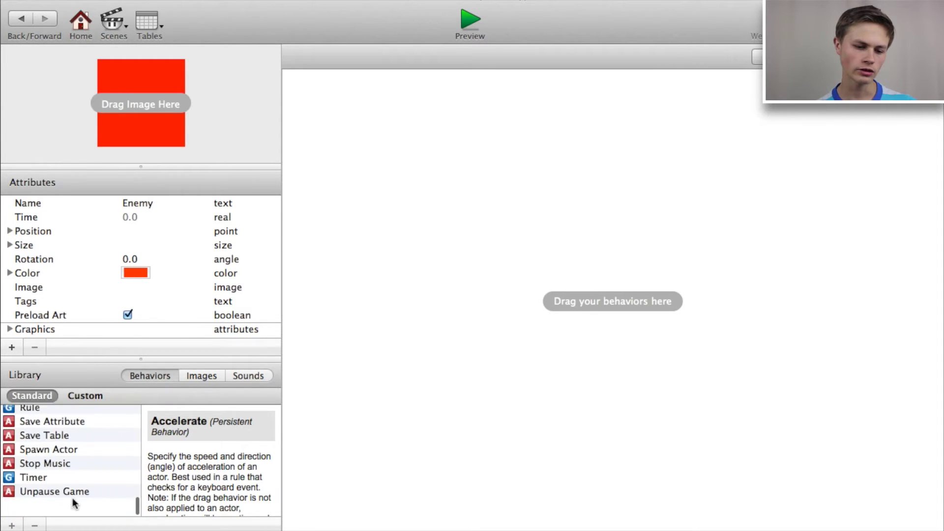
pyautogui.moveTo(45, 499); pyautogui.dragTo(756, 215)
pyautogui.scroll(15, 133, 443)
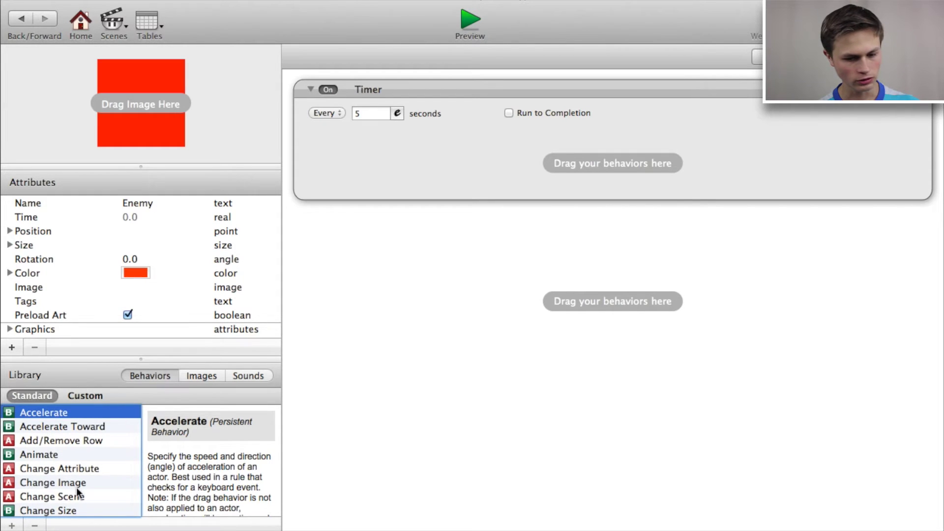
pyautogui.scroll(-1, 84, 480)
pyautogui.click(82, 483)
pyautogui.moveTo(81, 496); pyautogui.dragTo(429, 166)
# Set the Timer to run For 1 second.
pyautogui.click(331, 113)
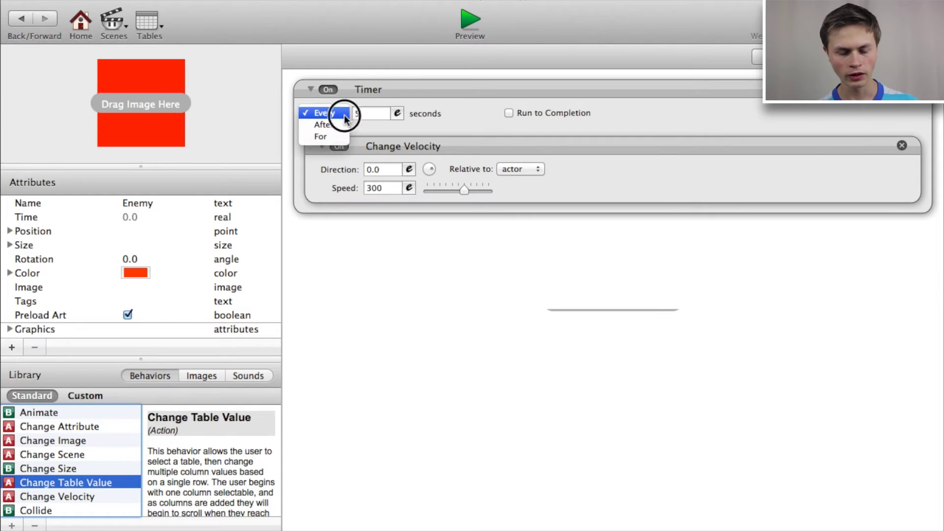
pyautogui.click(387, 113)
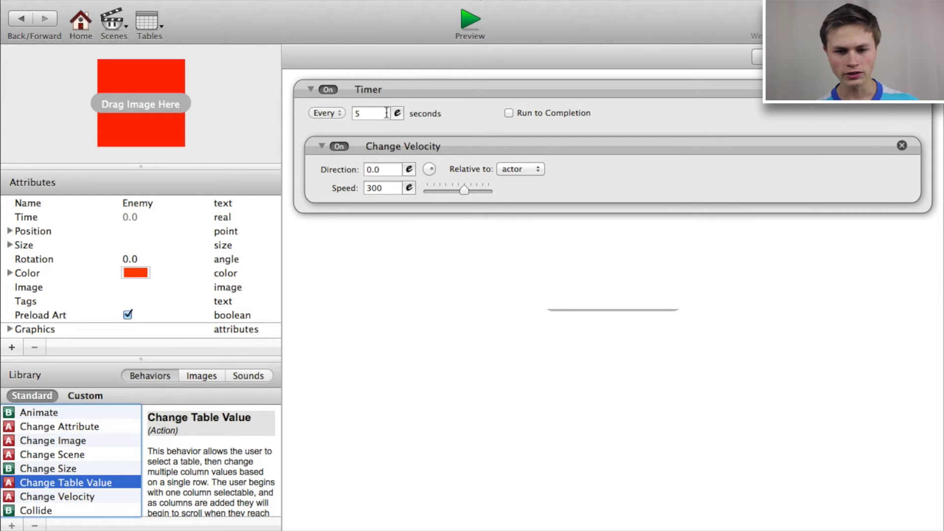
pyautogui.click(343, 112)
pyautogui.click(322, 135)
pyautogui.click(383, 110)
pyautogui.click(382, 113)
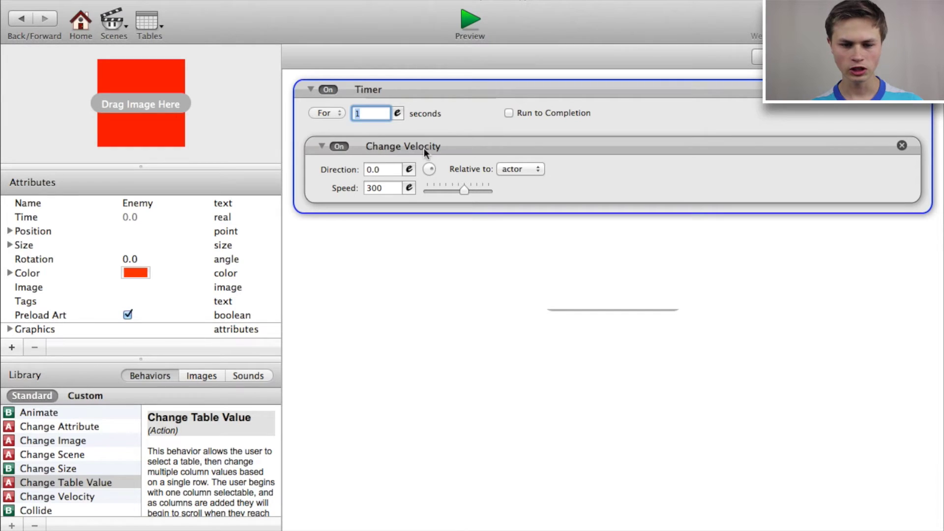
# Set the Change Velocity to direction 150 and speed 150.
pyautogui.moveTo(431, 170); pyautogui.dragTo(362, 1)
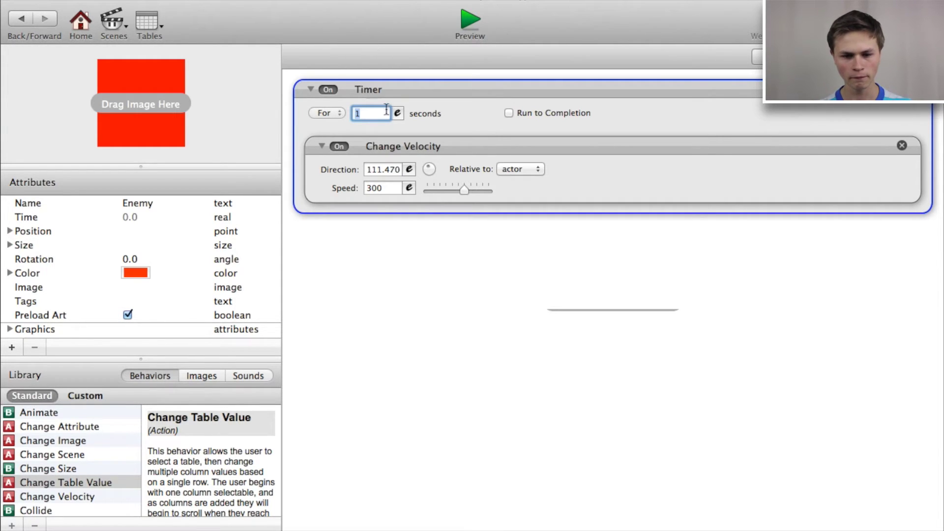
pyautogui.click(397, 170)
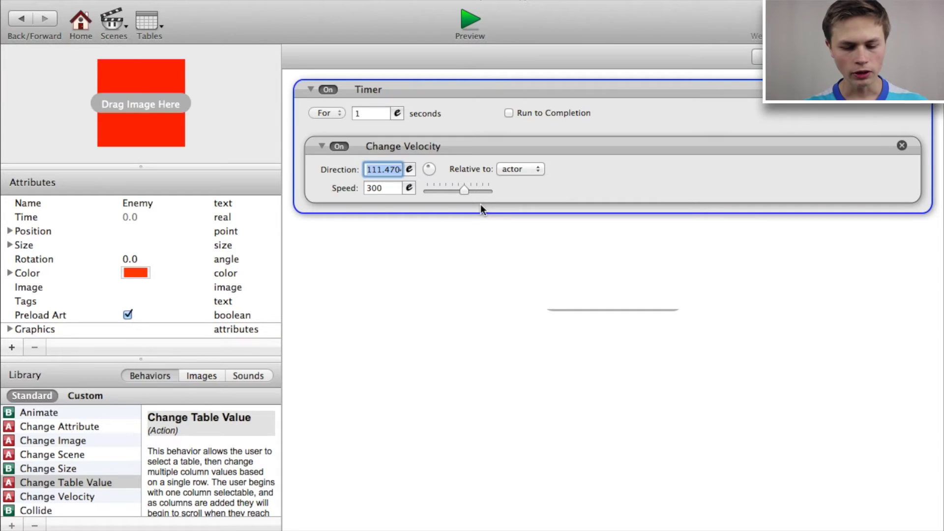
pyautogui.write('120')
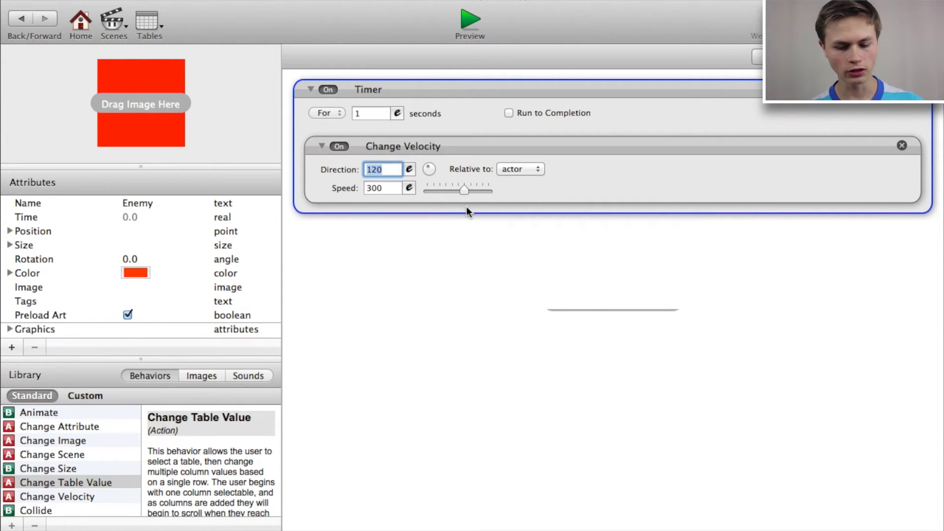
pyautogui.write('90')
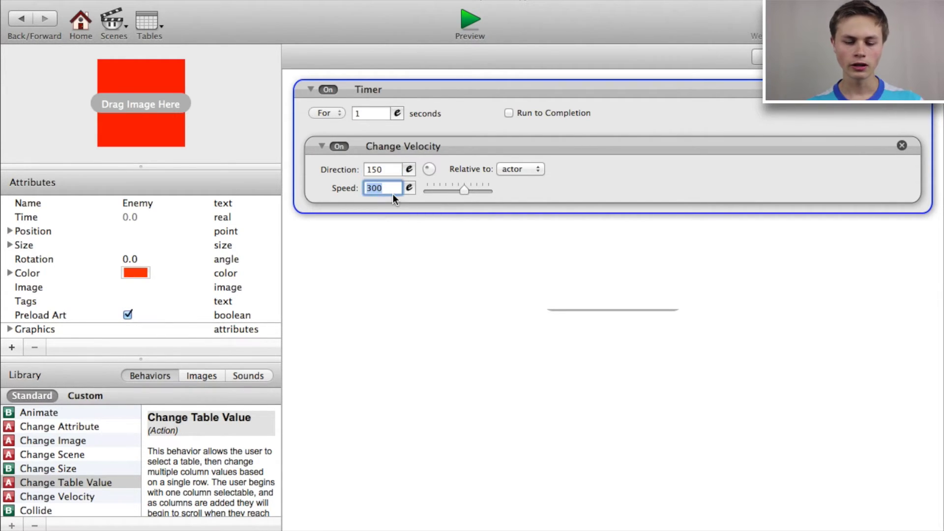
pyautogui.write('150')
pyautogui.press('Return')
pyautogui.click(565, 299)
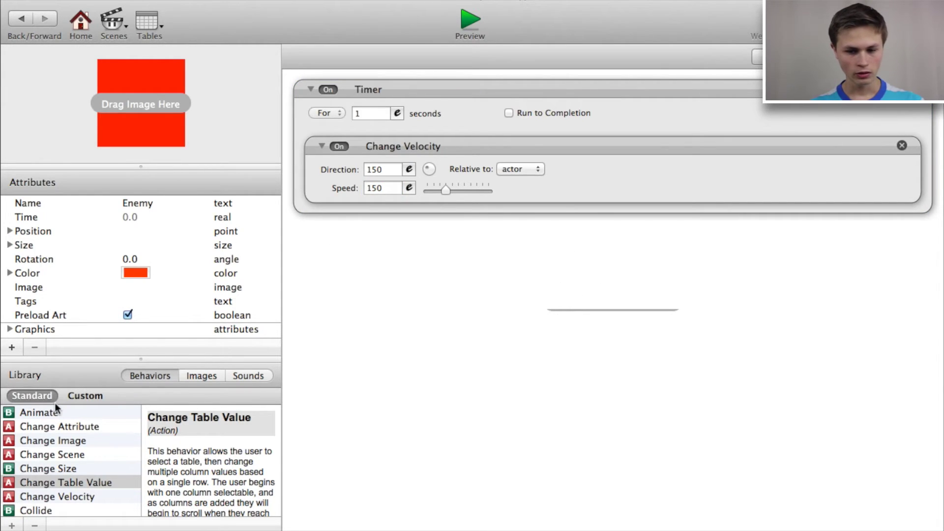
pyautogui.click(559, 306)
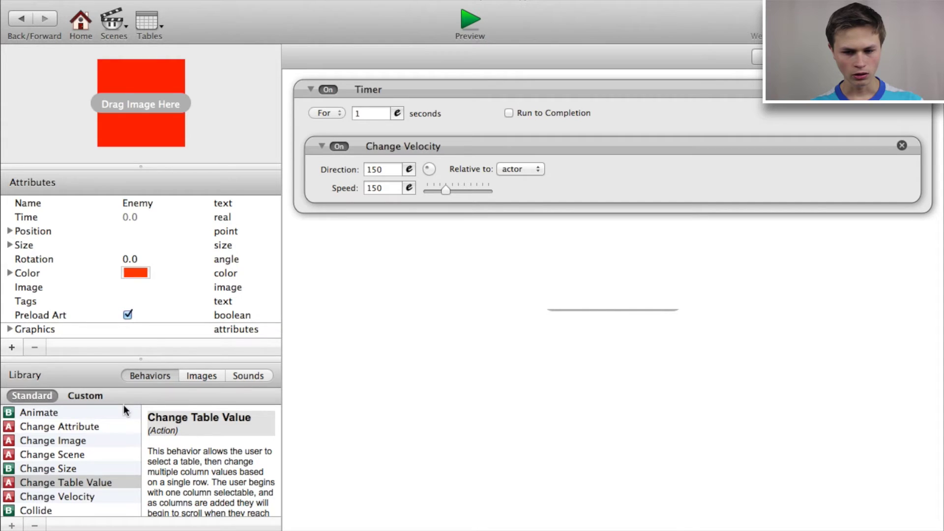
pyautogui.scroll(-5, 14, 455)
pyautogui.scroll(-10, 14, 455)
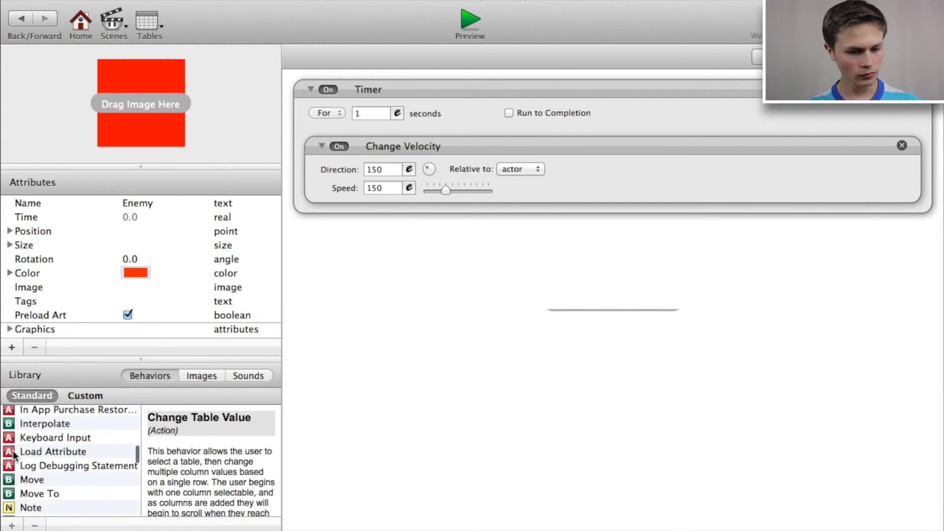
pyautogui.scroll(15, 14, 455)
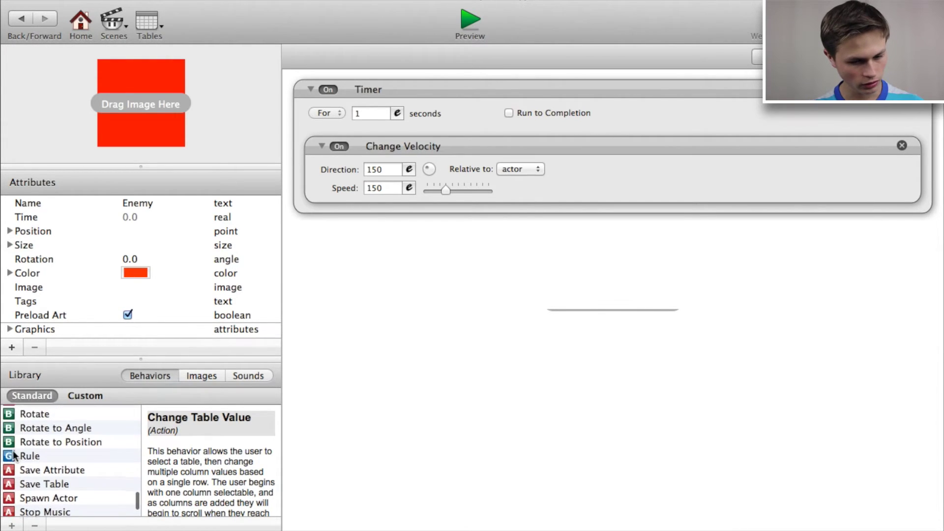
pyautogui.scroll(-2, 14, 455)
pyautogui.scroll(-3, 13, 455)
pyautogui.scroll(2, 49, 418)
# Add a Collide behavior making Enemy bounce off OuterWallLeft.
pyautogui.moveTo(46, 424); pyautogui.dragTo(585, 315)
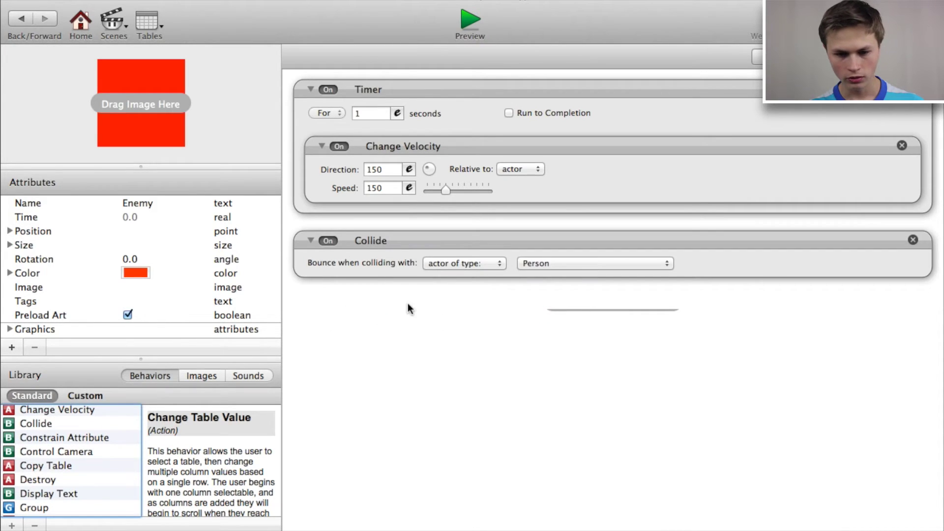
pyautogui.click(539, 263)
pyautogui.click(572, 288)
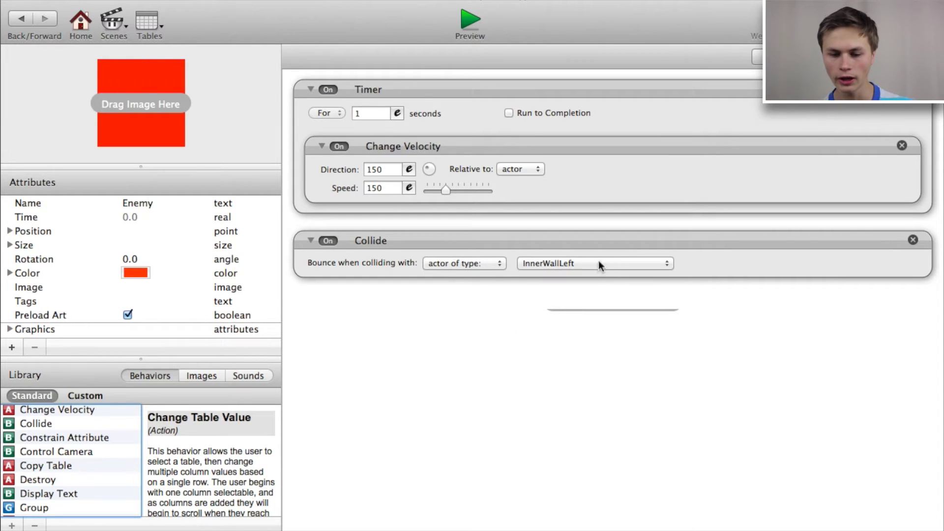
pyautogui.click(598, 261)
pyautogui.click(575, 311)
# Duplicate the Collide for OuterWallRight, OuterWallTop and OuterWallBtm, then add a Rule below.
pyautogui.click(606, 245)
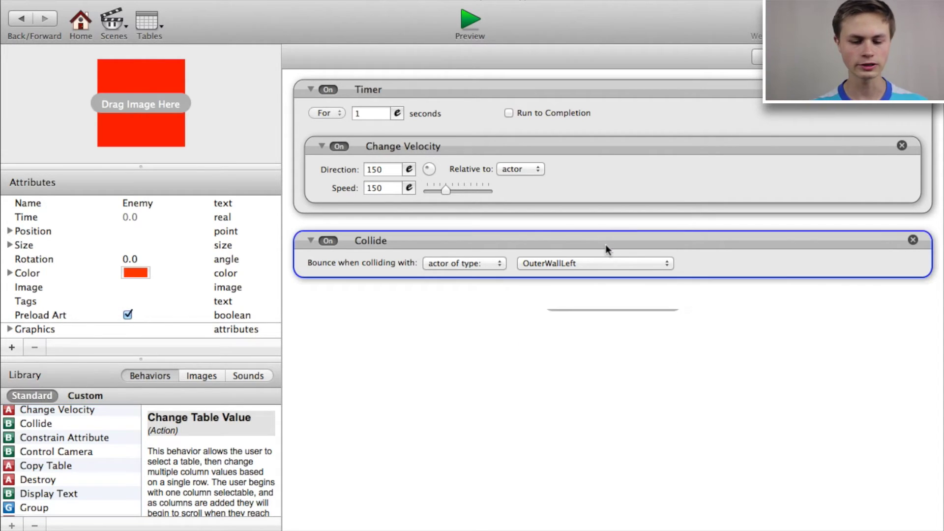
pyautogui.press('super+d')
pyautogui.press('super+d')
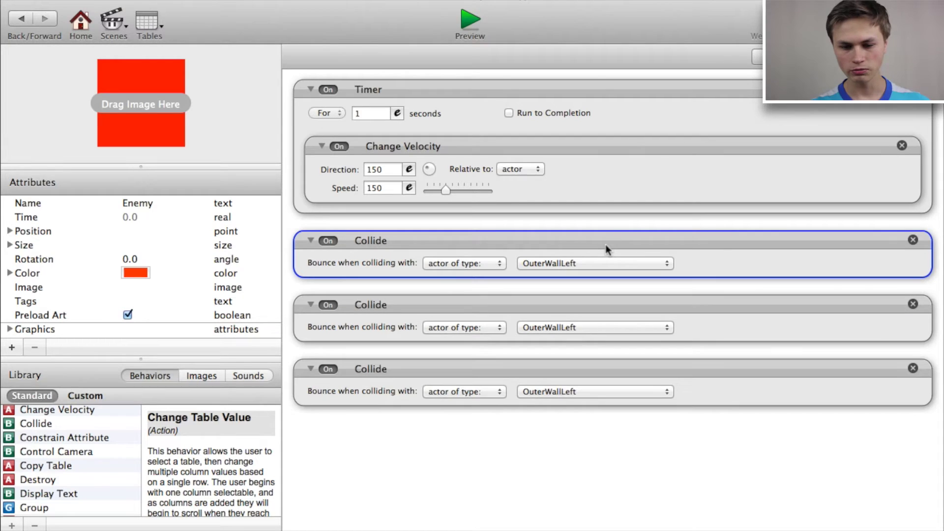
pyautogui.press('super+d')
pyautogui.click(577, 329)
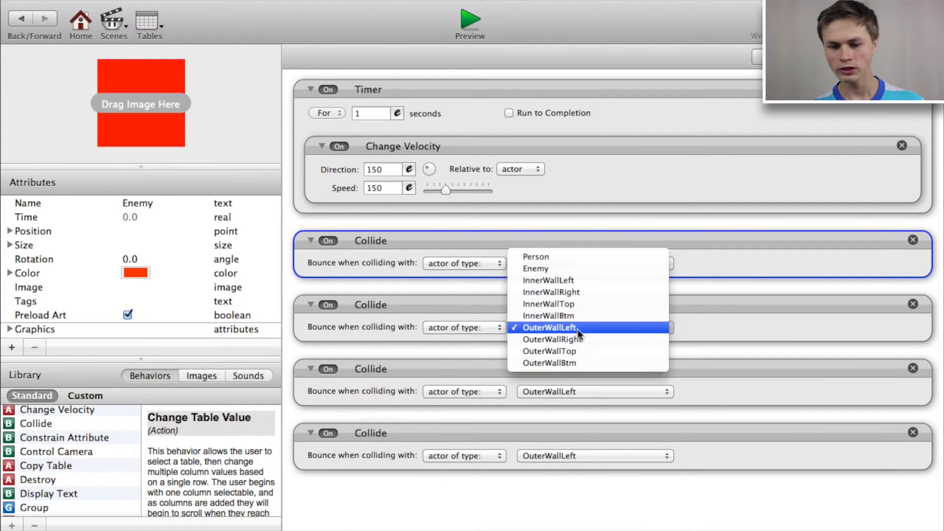
pyautogui.click(582, 338)
pyautogui.click(570, 392)
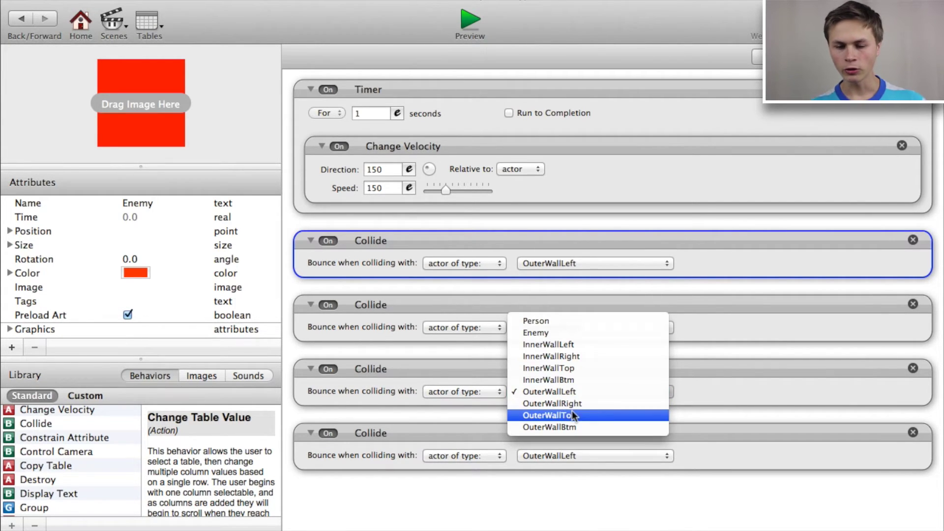
pyautogui.click(572, 414)
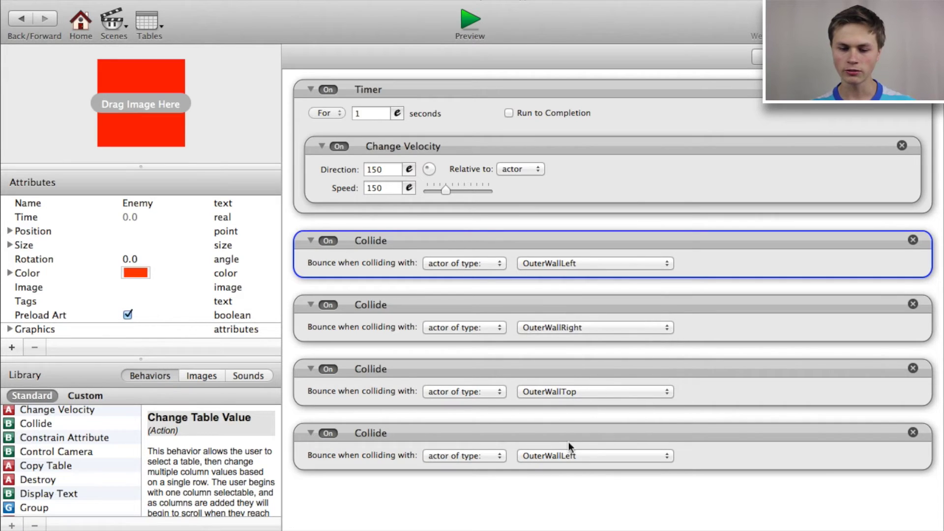
pyautogui.click(560, 455)
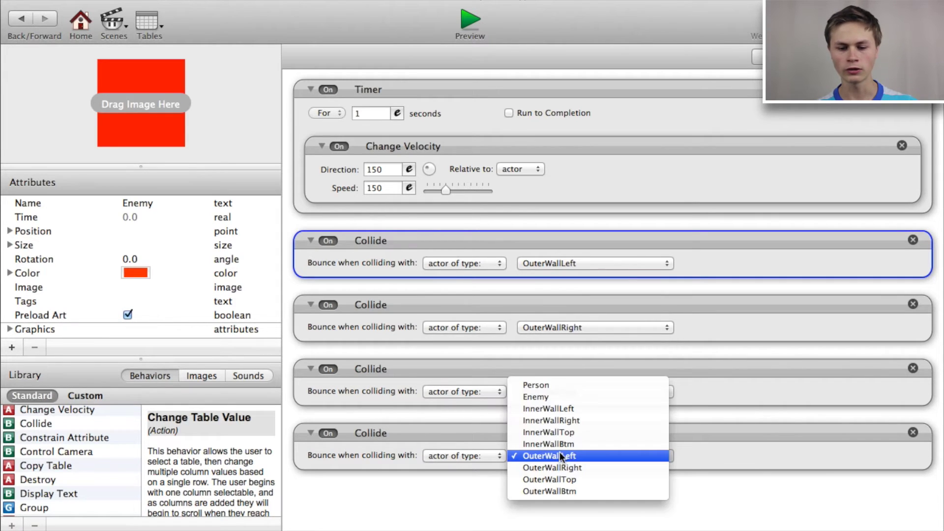
pyautogui.click(601, 491)
pyautogui.scroll(-10, 58, 477)
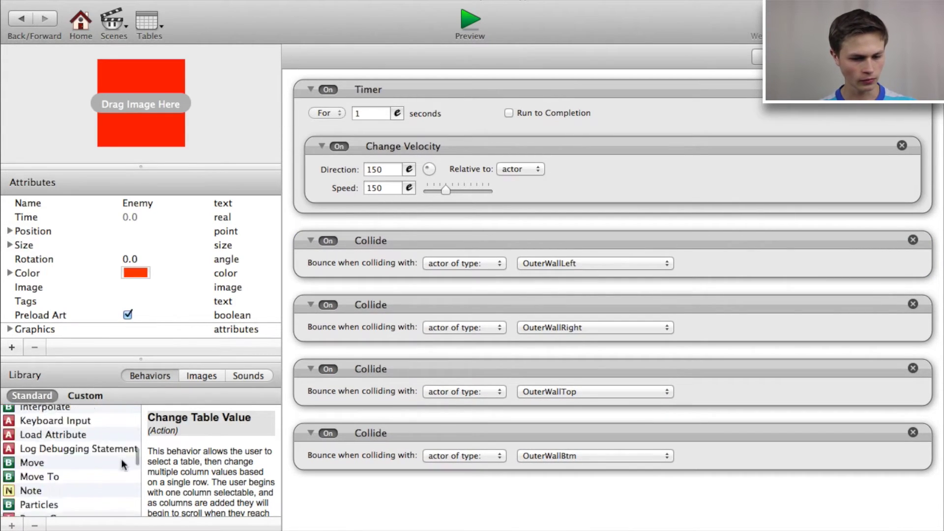
pyautogui.moveTo(62, 424); pyautogui.dragTo(524, 504)
# Make the Rule trigger when Enemy overlaps or collides with OuterWallLeft.
pyautogui.scroll(-6, 523, 503)
pyautogui.click(376, 391)
pyautogui.click(456, 390)
pyautogui.click(455, 390)
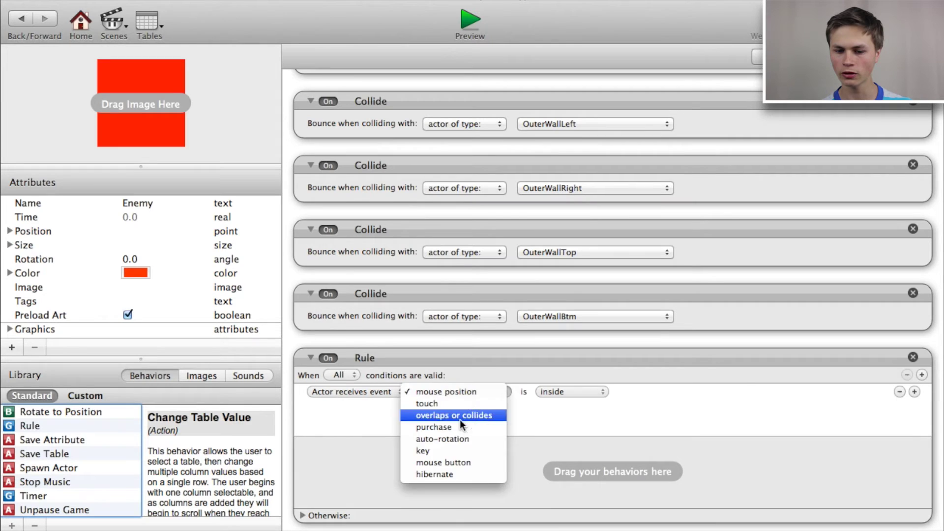
pyautogui.click(460, 420)
pyautogui.click(663, 393)
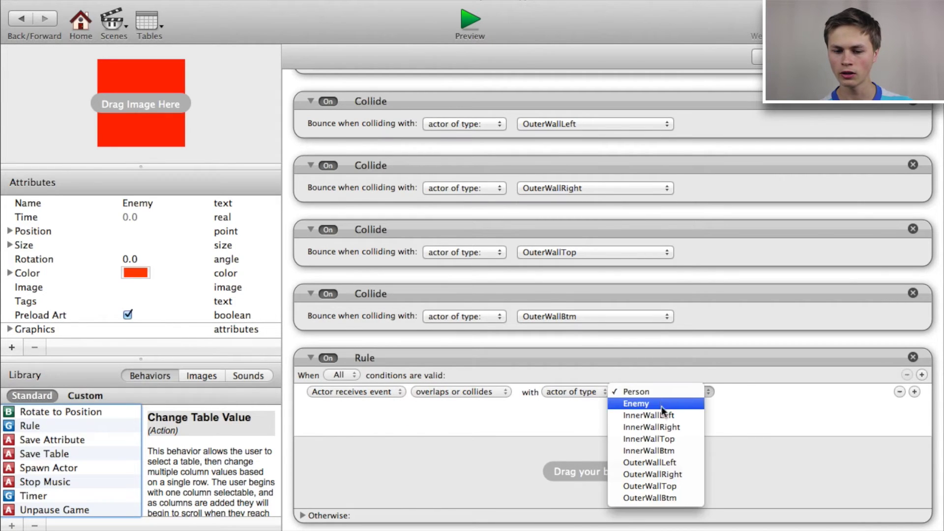
pyautogui.click(659, 462)
# Copy the Timer's Change Velocity into the Rule and set its direction to 320.
pyautogui.scroll(5, 707, 370)
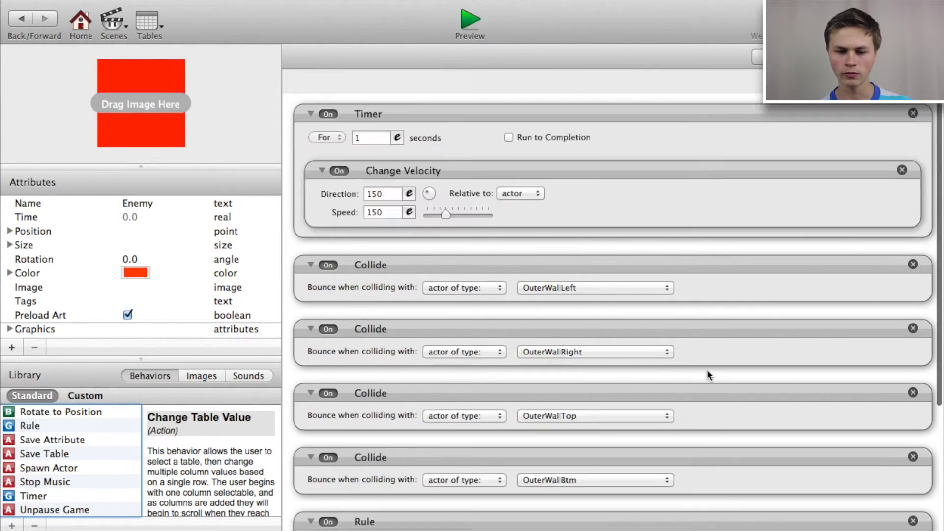
pyautogui.click(551, 89)
pyautogui.click(501, 142)
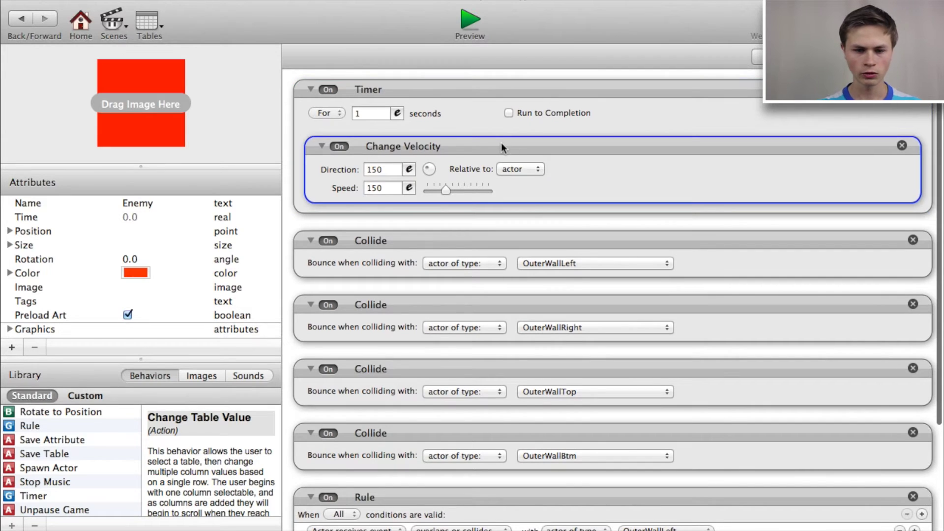
pyautogui.scroll(-5, 511, 217)
pyautogui.moveTo(511, 217); pyautogui.dragTo(499, 468)
pyautogui.click(393, 463)
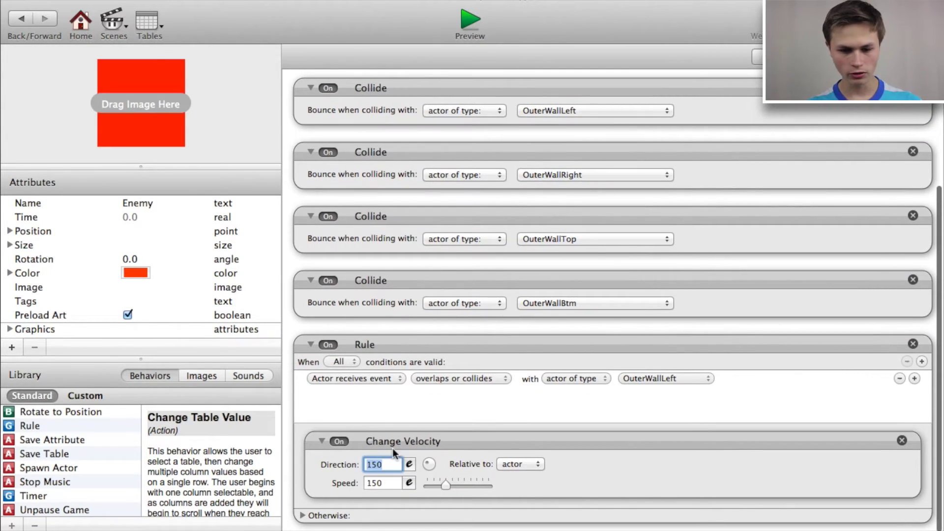
pyautogui.moveTo(429, 466); pyautogui.dragTo(400, 423)
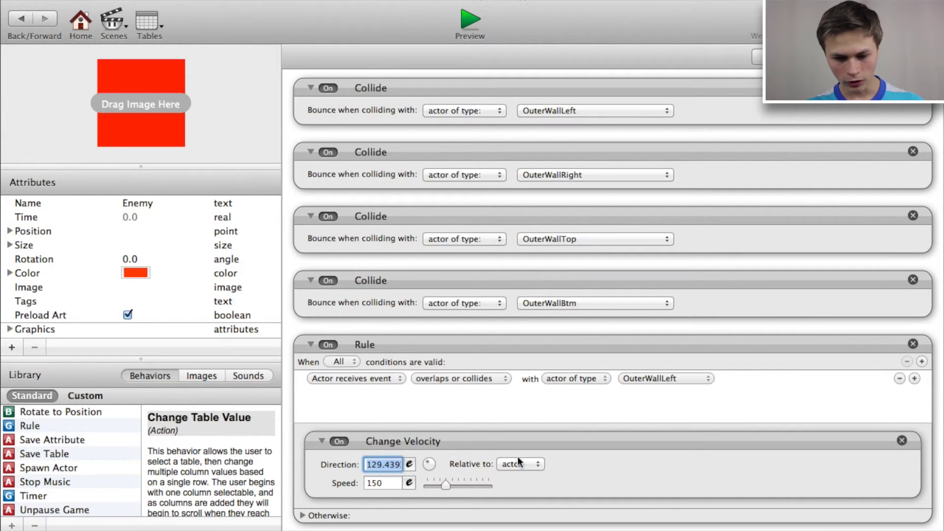
pyautogui.moveTo(474, 482); pyautogui.dragTo(473, 488)
pyautogui.write('320')
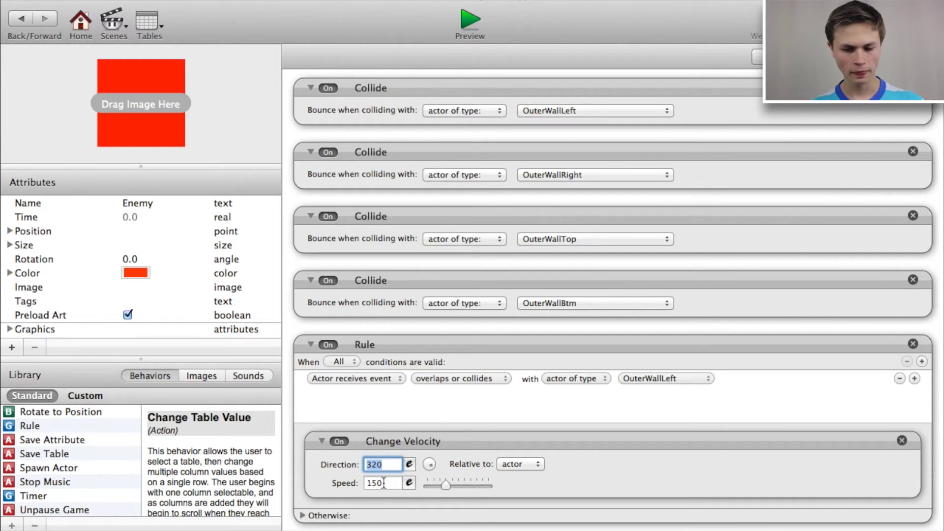
pyautogui.click(447, 353)
# Duplicate the OuterWallLeft rule and make the copy trigger on OuterWallRight.
pyautogui.press('super+d')
pyautogui.scroll(-5, 447, 352)
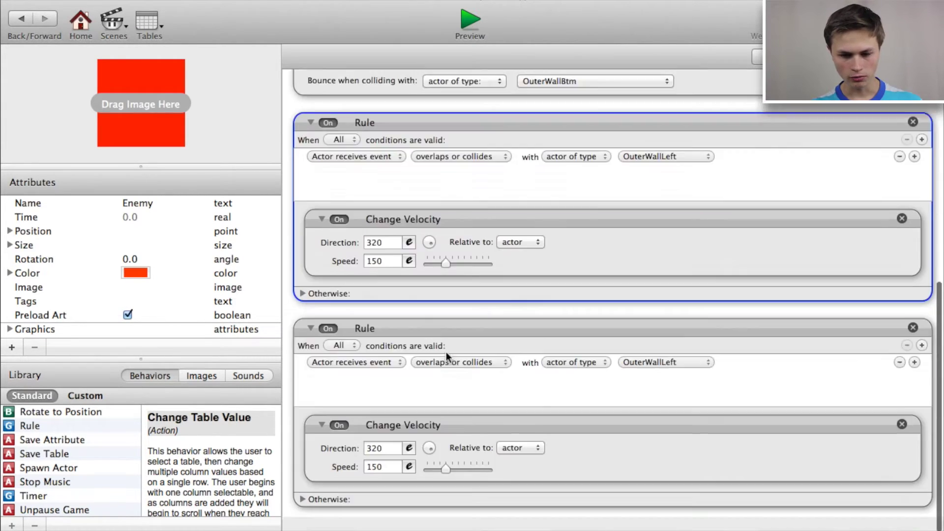
pyautogui.click(659, 378)
pyautogui.click(658, 390)
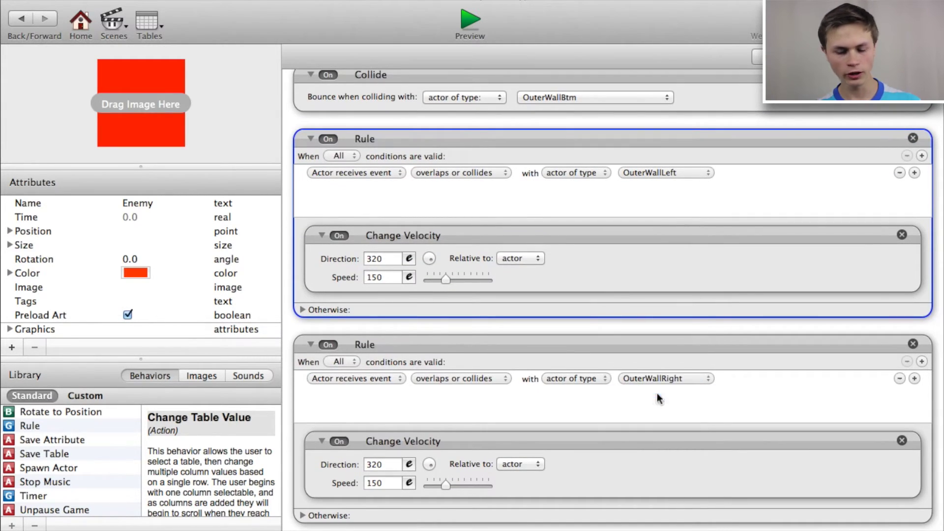
pyautogui.click(387, 464)
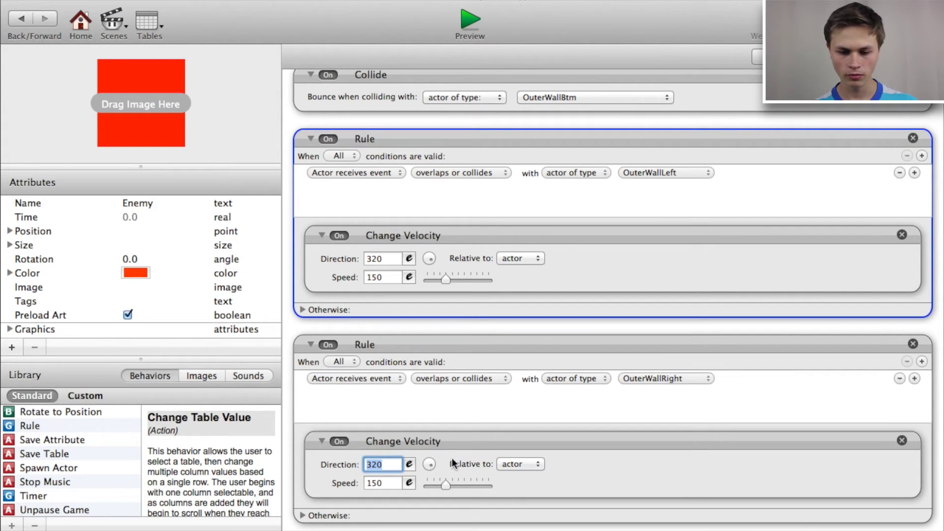
pyautogui.moveTo(431, 465); pyautogui.dragTo(340, 387)
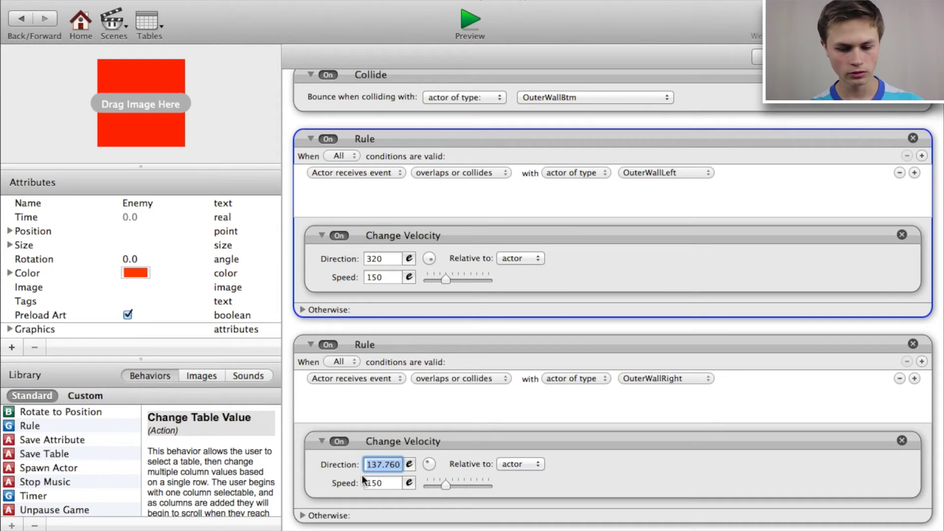
pyautogui.write('12')
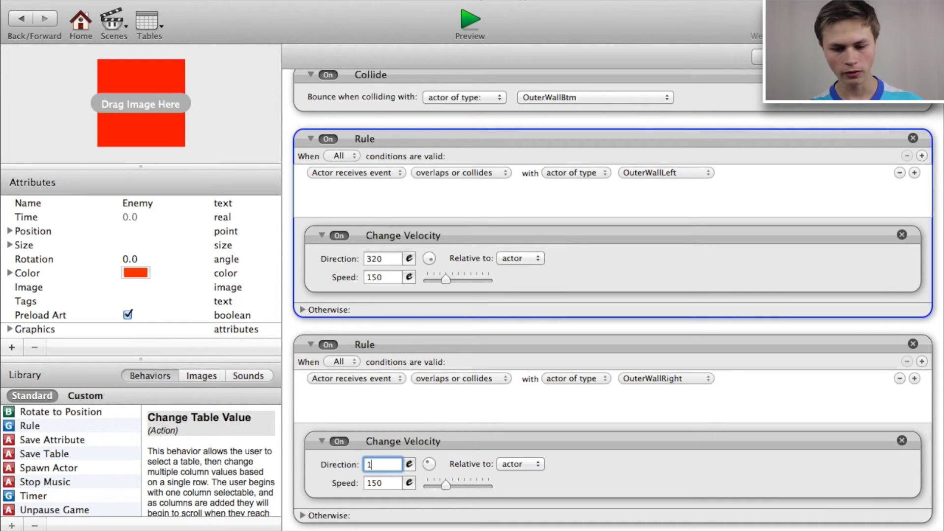
pyautogui.press('Return')
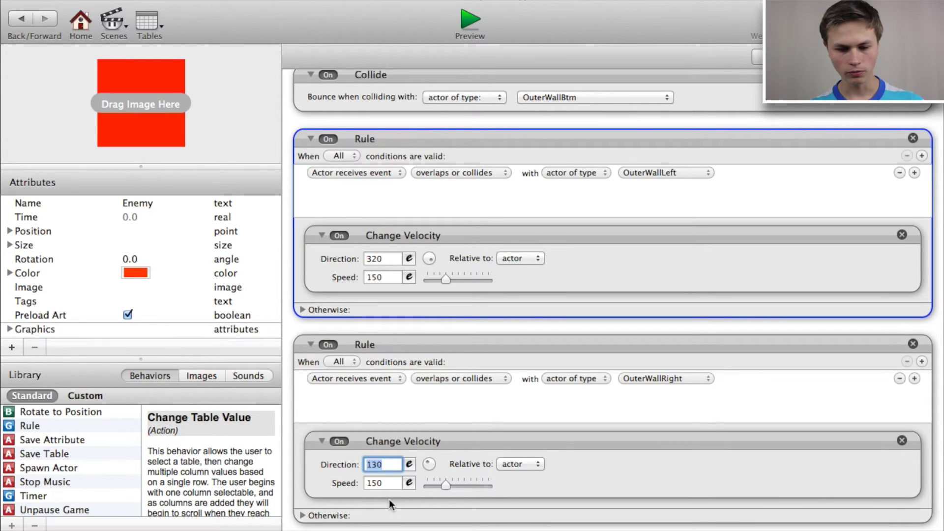
# Correct the OuterWallRight rule's Direction from 130 to 120.
pyautogui.click(468, 346)
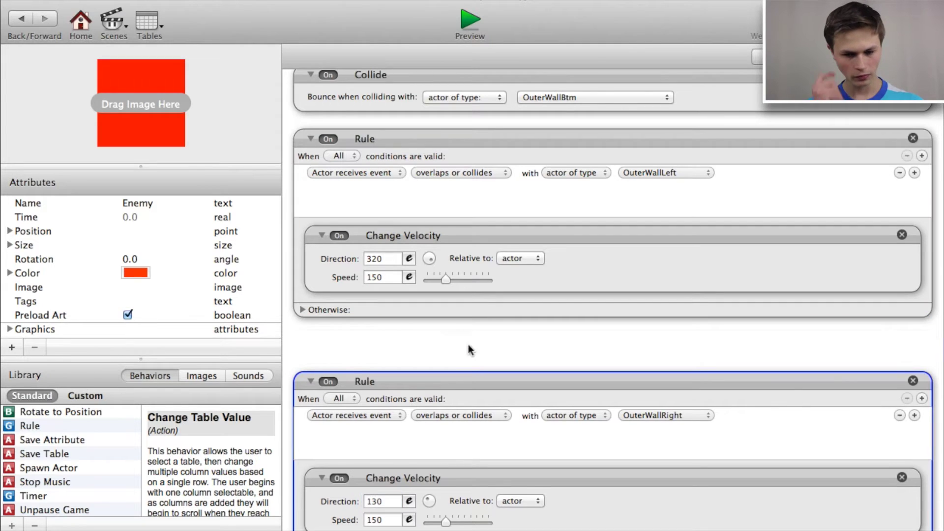
pyautogui.scroll(-5, 468, 345)
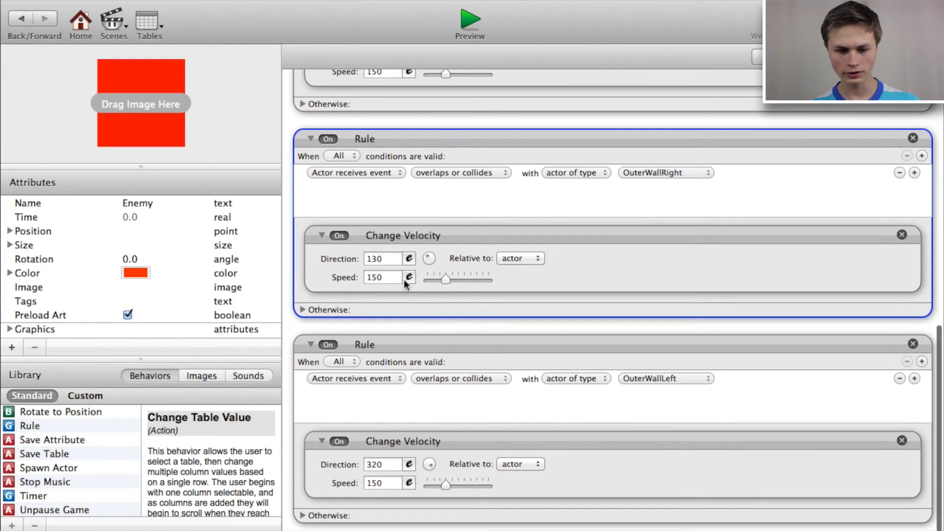
pyautogui.doubleClick(376, 258)
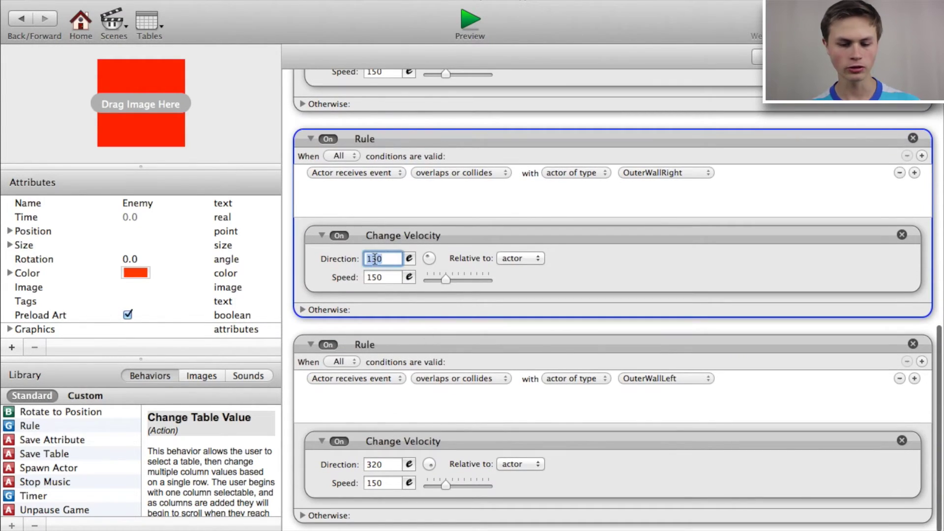
pyautogui.click(372, 258)
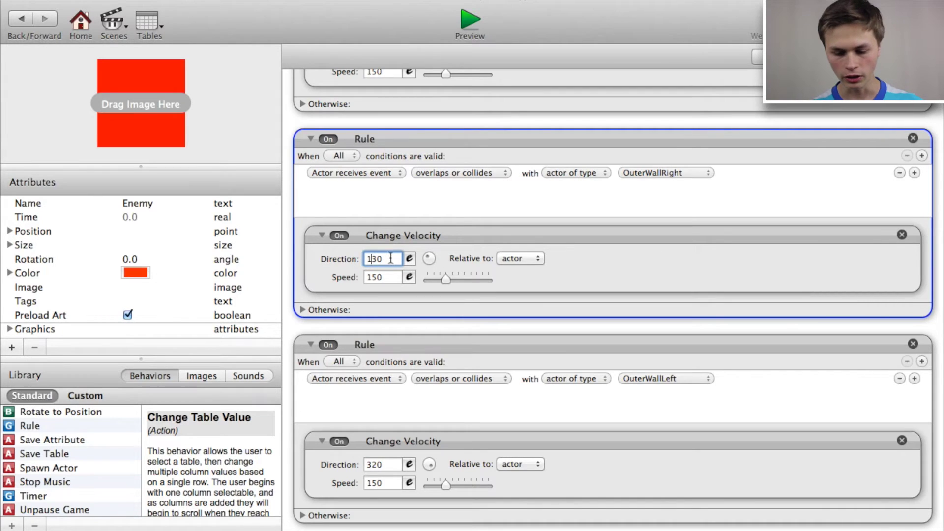
pyautogui.press('Delete')
pyautogui.write('2')
pyautogui.press('Return')
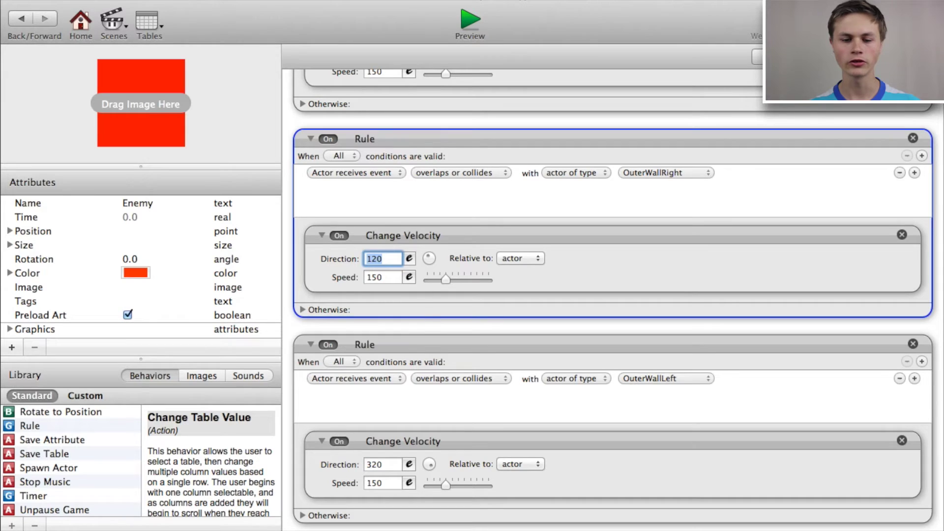
# Switch the lower copy to OuterWallTop with a velocity Direction of 220.
pyautogui.scroll(-2, 408, 472)
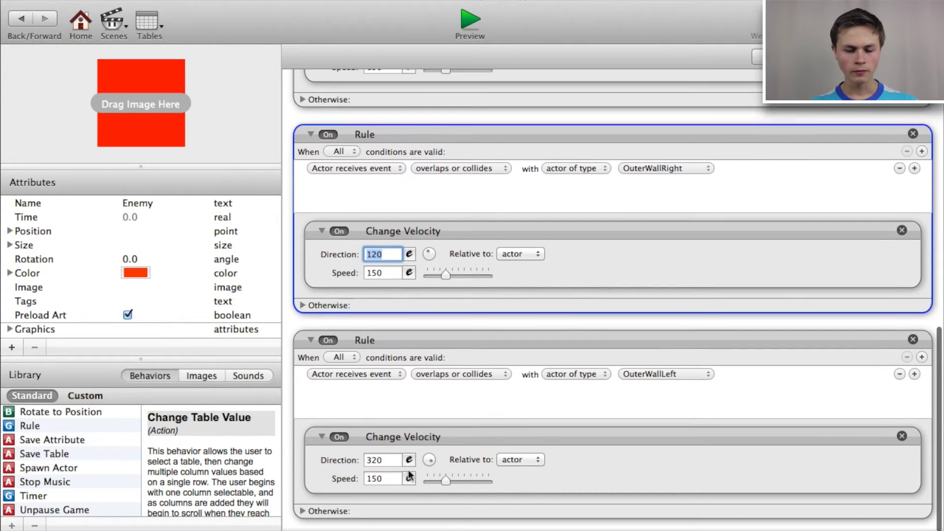
pyautogui.click(394, 464)
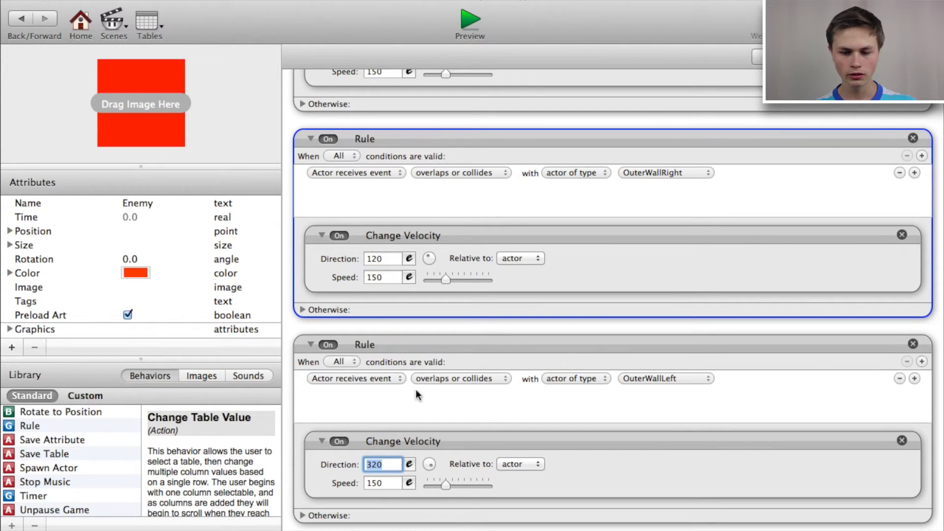
pyautogui.click(628, 370)
pyautogui.click(689, 380)
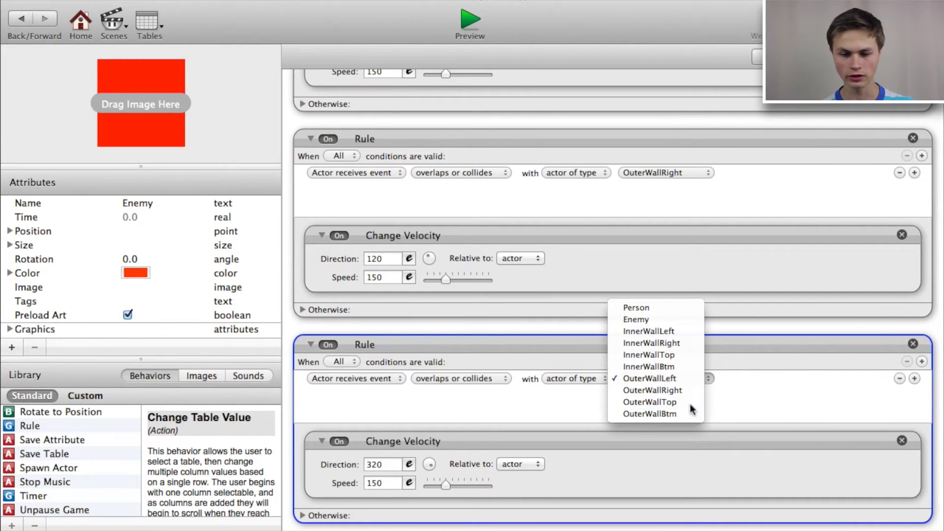
pyautogui.click(687, 402)
pyautogui.scroll(-2, 496, 462)
pyautogui.click(388, 464)
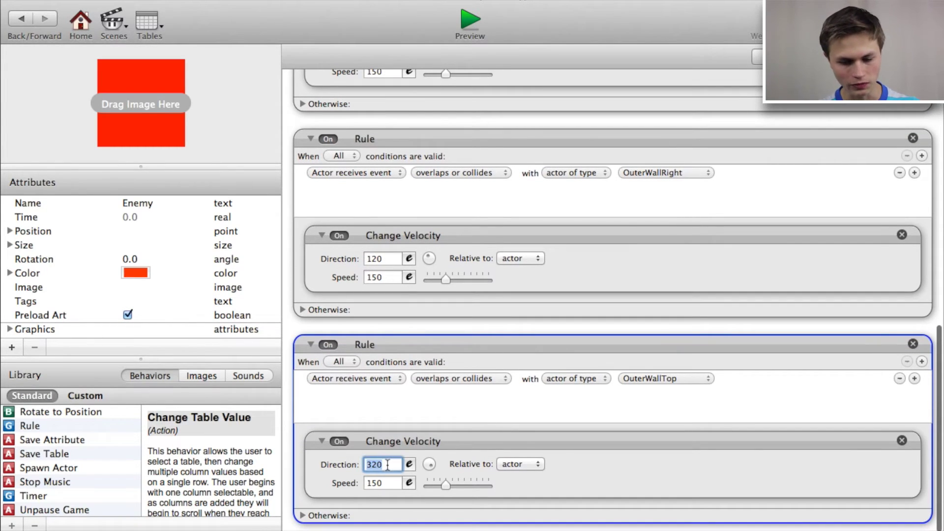
pyautogui.moveTo(433, 467); pyautogui.dragTo(353, 476)
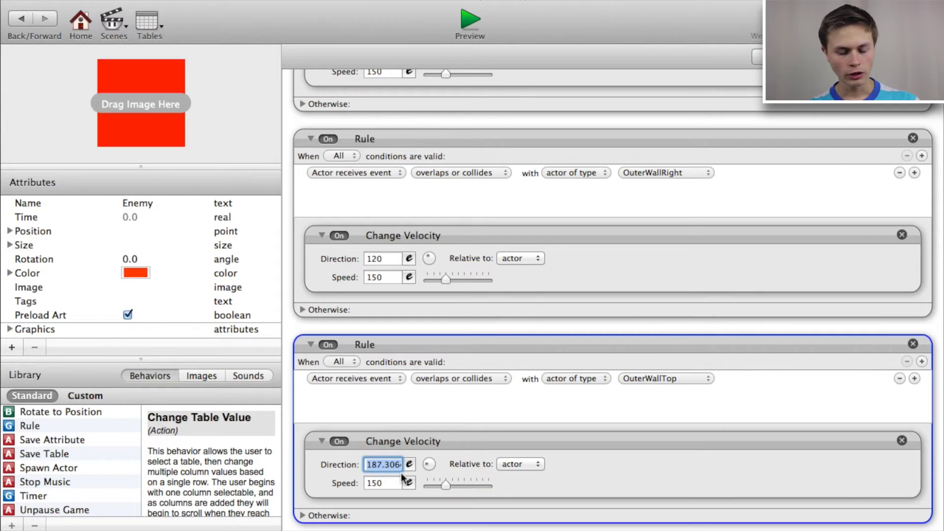
pyautogui.write('220')
pyautogui.press('Return')
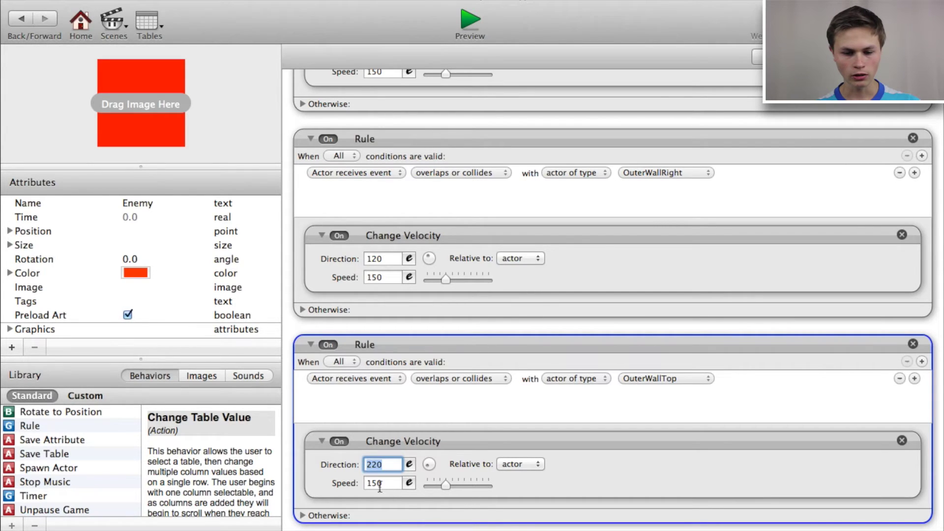
pyautogui.press('Tab')
pyautogui.click(408, 503)
# Duplicate the OuterWallTop rule as an OuterWallBtm rule with Direction 45.
pyautogui.click(481, 343)
pyautogui.press('super+d')
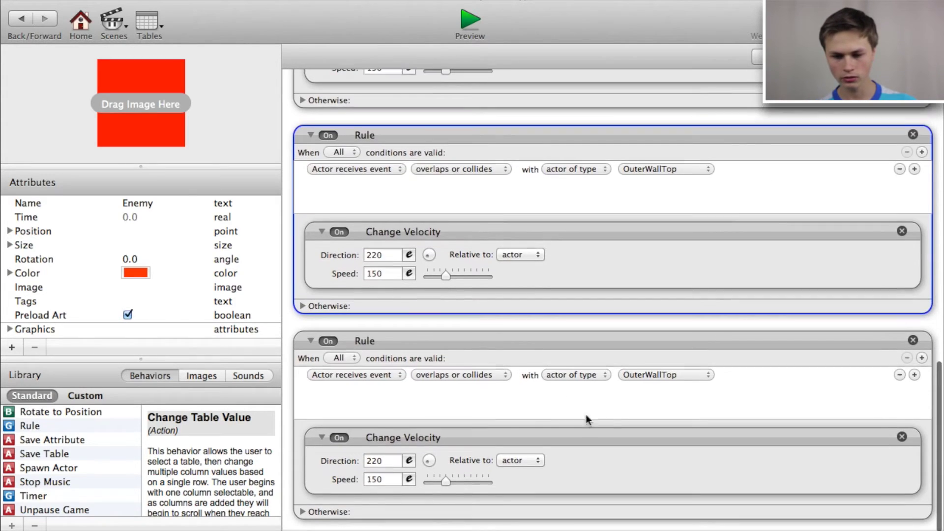
pyautogui.click(670, 378)
pyautogui.click(670, 390)
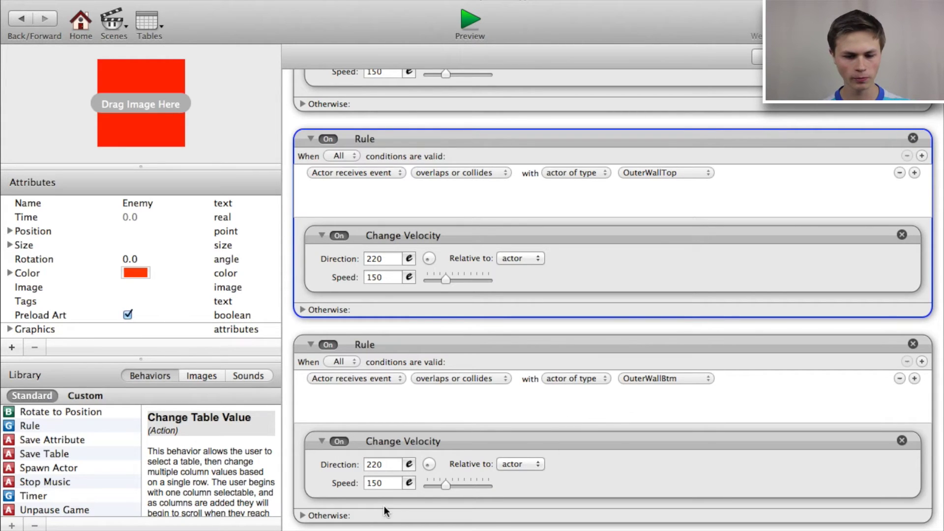
pyautogui.click(389, 464)
pyautogui.moveTo(429, 465); pyautogui.dragTo(487, 403)
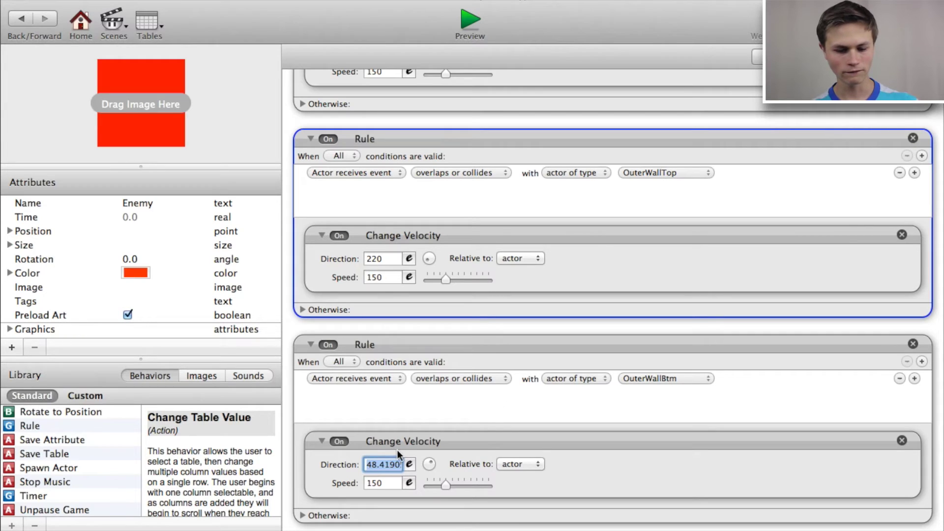
pyautogui.write('45')
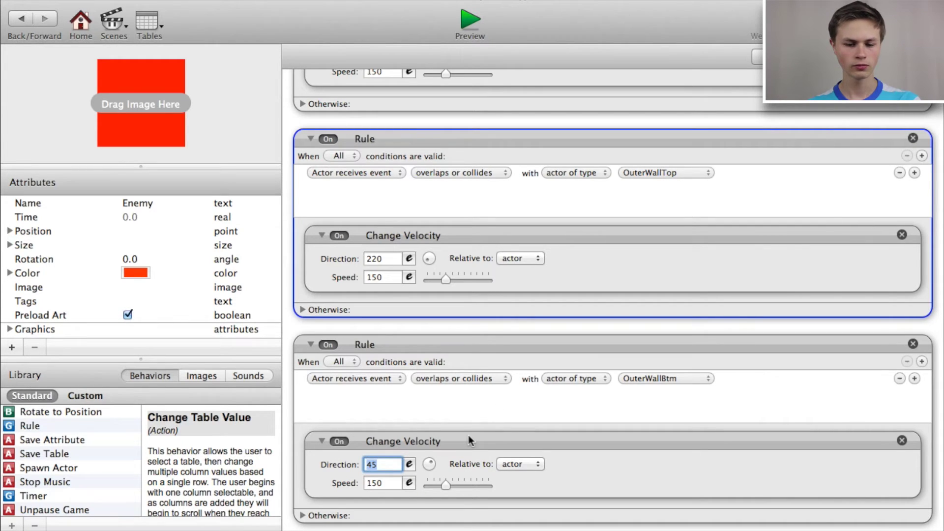
pyautogui.press('Tab')
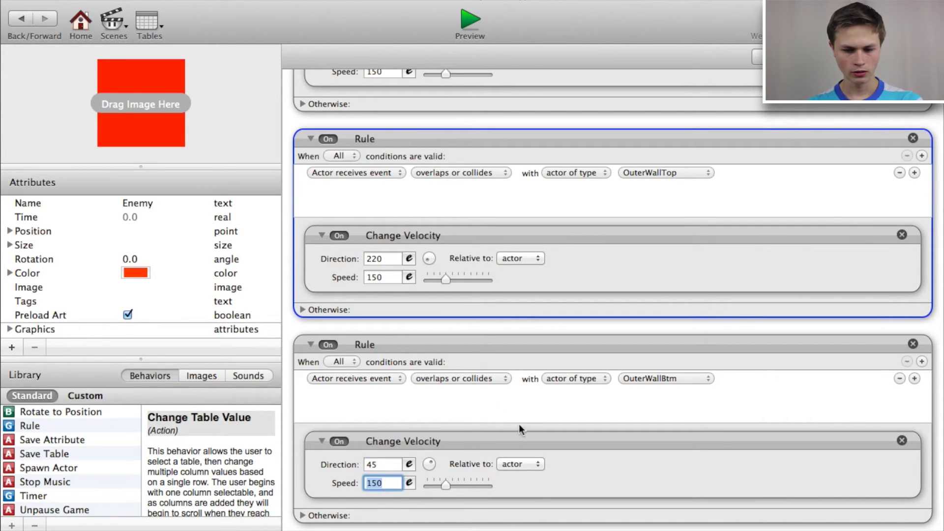
pyautogui.scroll(10, 500, 359)
# Select the Timer, Collide and wall rule blocks in the Enemy's behaviours.
pyautogui.scroll(-1, 452, 187)
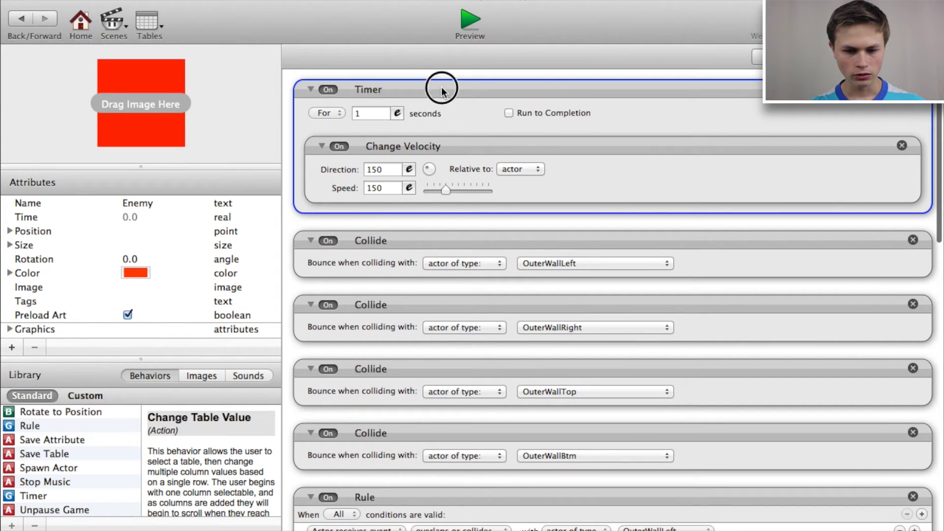
pyautogui.moveTo(402, 296); pyautogui.dragTo(420, 501)
pyautogui.scroll(-15, 447, 473)
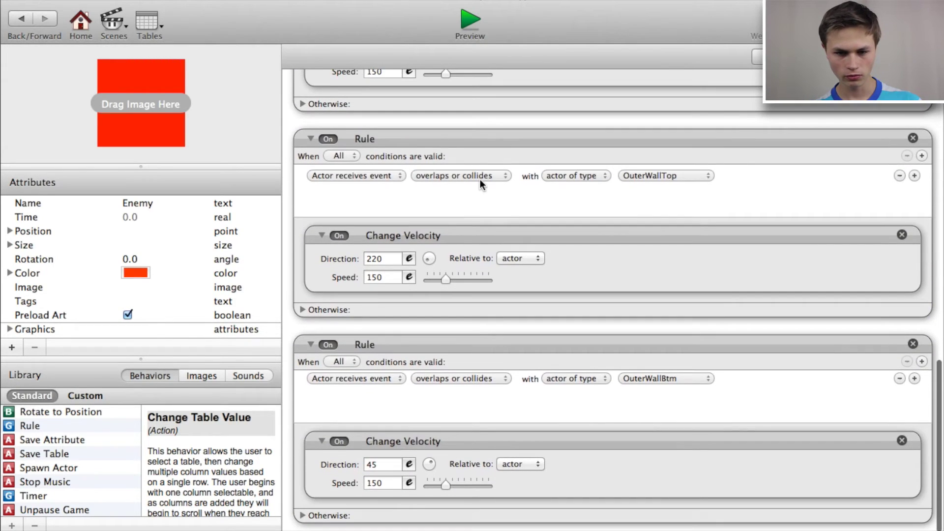
pyautogui.click(482, 106)
pyautogui.moveTo(482, 145); pyautogui.dragTo(450, 337)
# Back in the scene editor, duplicate the Enemy actor twice.
pyautogui.click(12, 24)
pyautogui.click(162, 116)
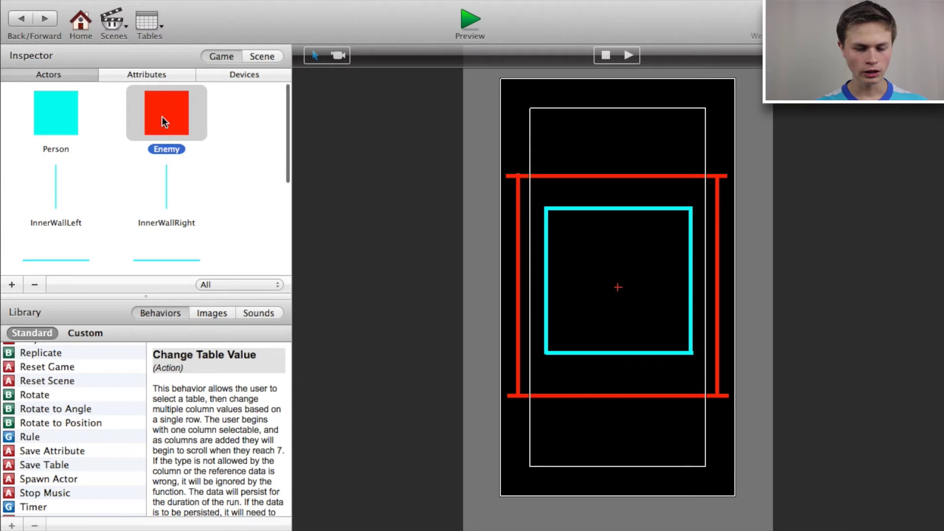
pyautogui.press('super+d')
pyautogui.press('super+d')
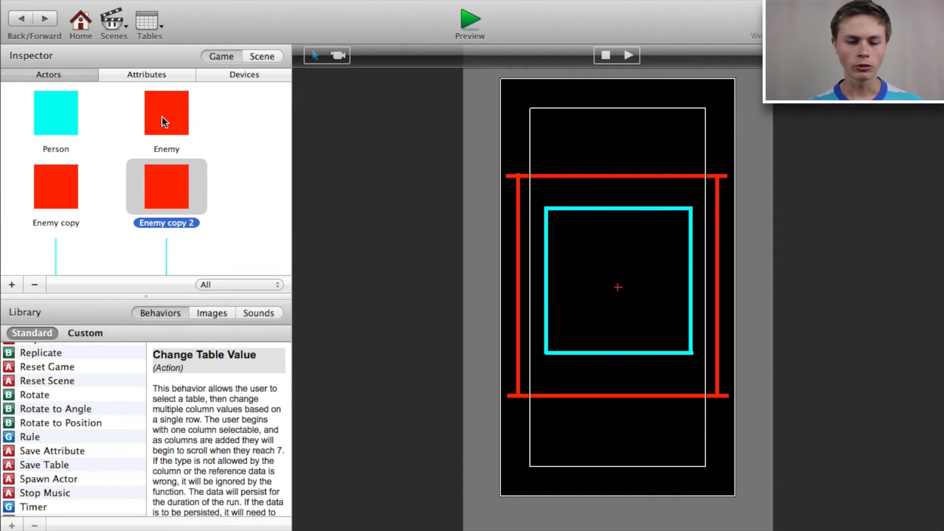
pyautogui.press('super+d')
pyautogui.scroll(-5, 155, 149)
pyautogui.scroll(3, 156, 152)
pyautogui.scroll(5, 154, 149)
# Rename the original Enemy to Enemy1 and the copies to Enemy2 and Enemy3.
pyautogui.doubleClick(59, 222)
pyautogui.moveTo(60, 222); pyautogui.dragTo(162, 222)
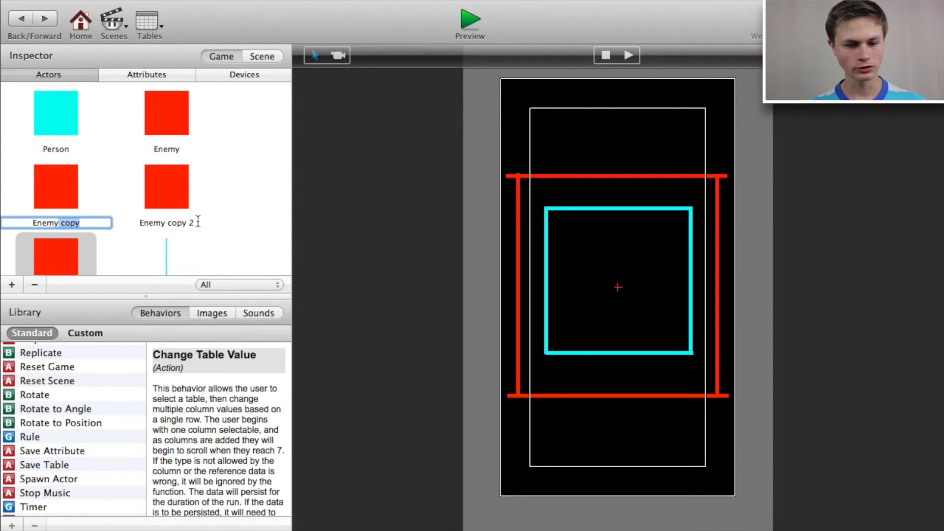
pyautogui.doubleClick(178, 149)
pyautogui.write('Enemy1')
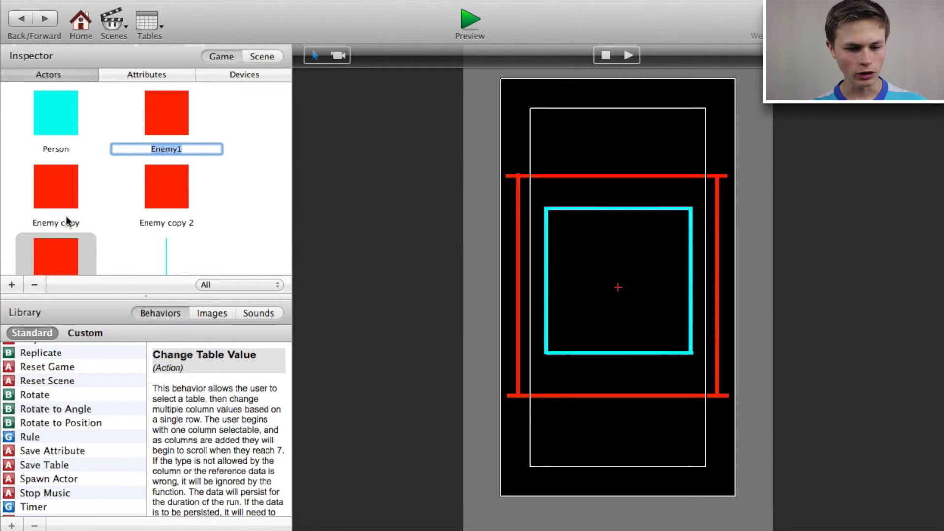
pyautogui.doubleClick(61, 220)
pyautogui.press('BackSpace')
pyautogui.press('BackSpace')
pyautogui.write('2')
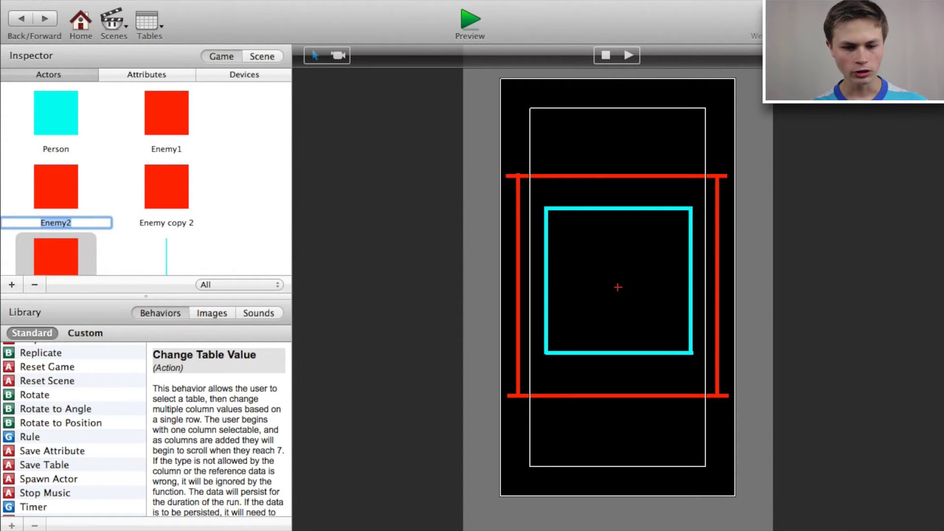
pyautogui.doubleClick(166, 221)
pyautogui.write('Enemy3')
# Rename the last copy to Enemy4 and open Enemy1's behaviours.
pyautogui.scroll(-3, 79, 205)
pyautogui.scroll(-2, 76, 192)
pyautogui.scroll(3, 76, 190)
pyautogui.doubleClick(61, 181)
pyautogui.press('BackSpace')
pyautogui.press('BackSpace')
pyautogui.press('BackSpace')
pyautogui.press('BackSpace')
pyautogui.press('BackSpace')
pyautogui.press('BackSpace')
pyautogui.press('BackSpace')
pyautogui.write('4')
pyautogui.scroll(3, 102, 114)
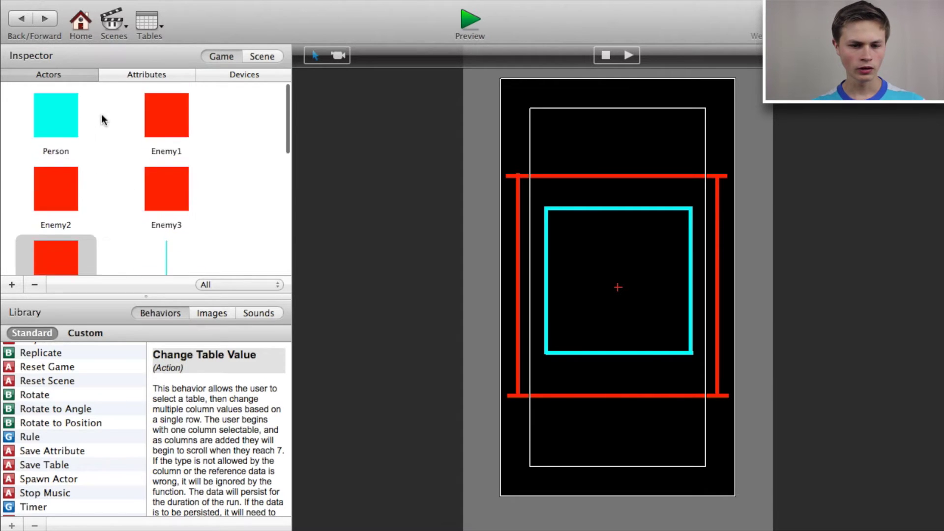
pyautogui.click(175, 132)
pyautogui.doubleClick(175, 132)
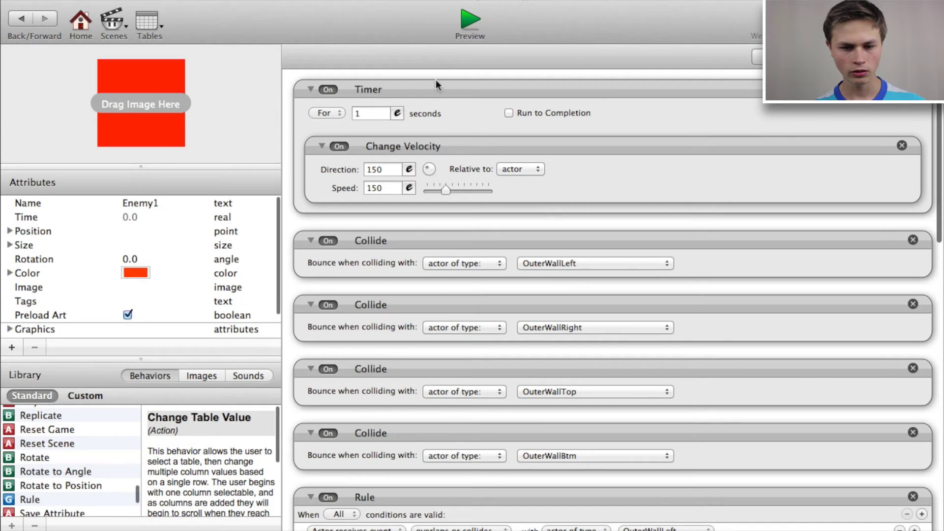
# Review Enemy1's Timer, four Collide behaviours and the OuterWall rules.
pyautogui.click(432, 92)
pyautogui.click(438, 236)
pyautogui.keyDown('shift'); pyautogui.click(420, 306); pyautogui.keyUp('shift')
pyautogui.keyDown('shift'); pyautogui.click(407, 376); pyautogui.keyUp('shift')
pyautogui.keyDown('shift'); pyautogui.click(400, 427); pyautogui.keyUp('shift')
pyautogui.keyDown('shift'); pyautogui.click(398, 495); pyautogui.keyUp('shift')
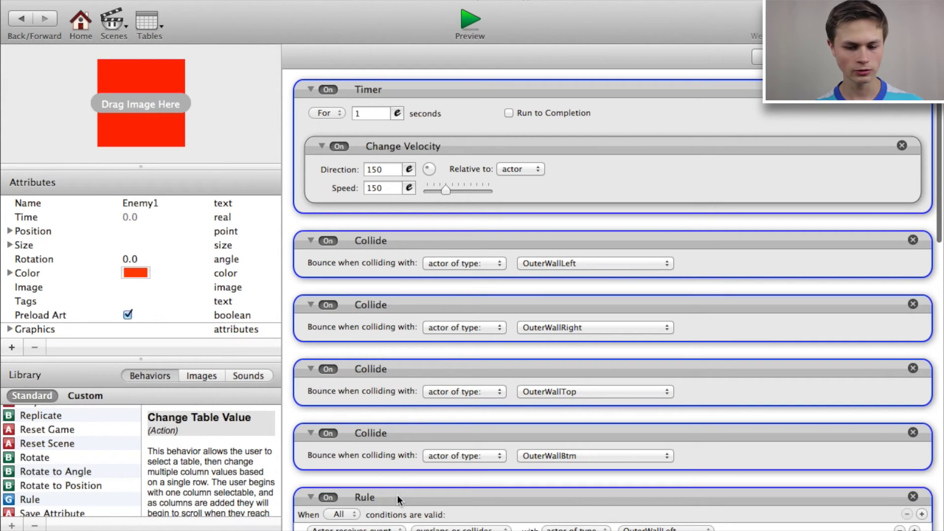
pyautogui.scroll(-3, 398, 495)
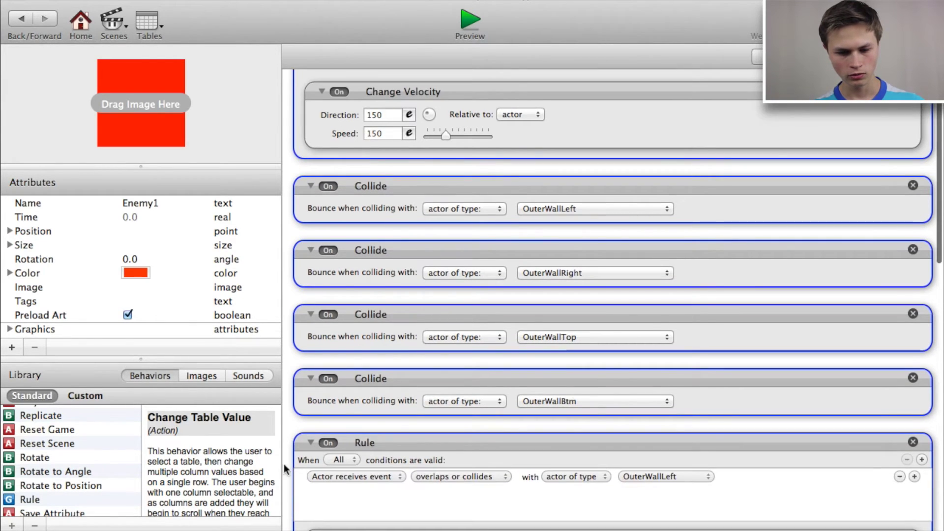
pyautogui.scroll(-10, 291, 465)
pyautogui.keyDown('shift'); pyautogui.click(488, 163); pyautogui.keyUp('shift')
pyautogui.keyDown('shift'); pyautogui.click(485, 392); pyautogui.keyUp('shift')
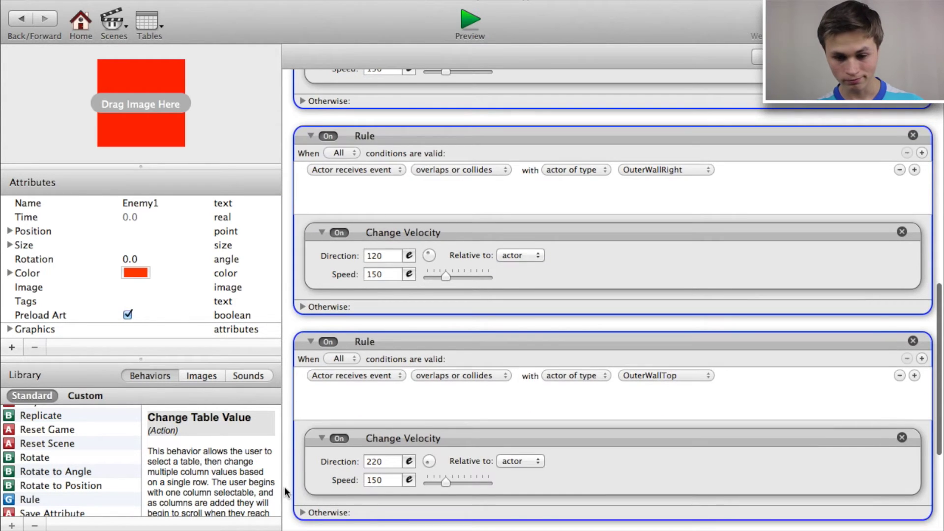
pyautogui.scroll(-5, 285, 487)
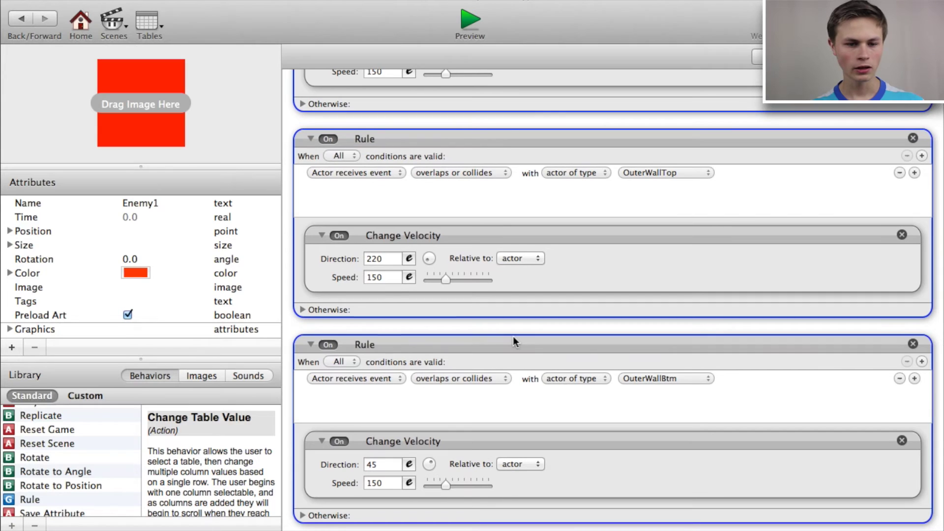
# Return to the scene, glance at Enemy2's behaviours, and select Enemy2 in the actors list.
pyautogui.click(22, 18)
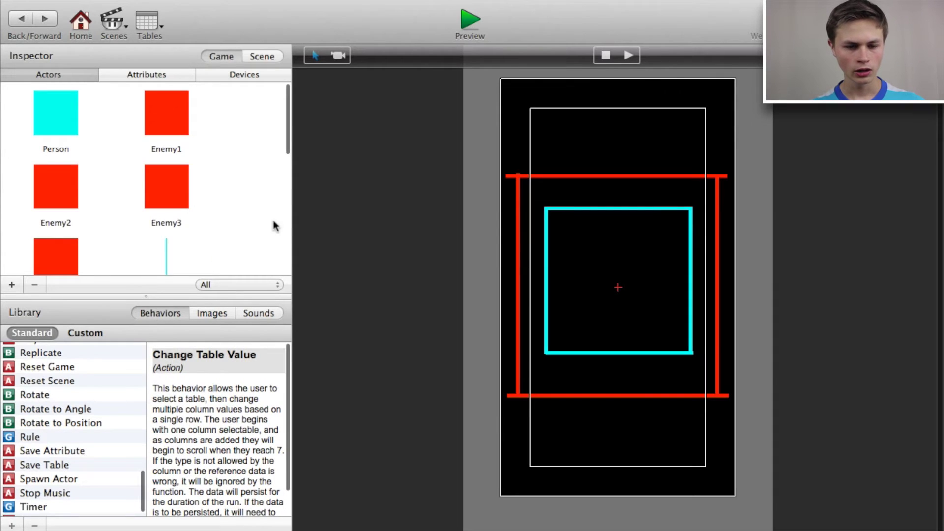
pyautogui.scroll(-3, 241, 219)
pyautogui.scroll(3, 90, 169)
pyautogui.doubleClick(47, 160)
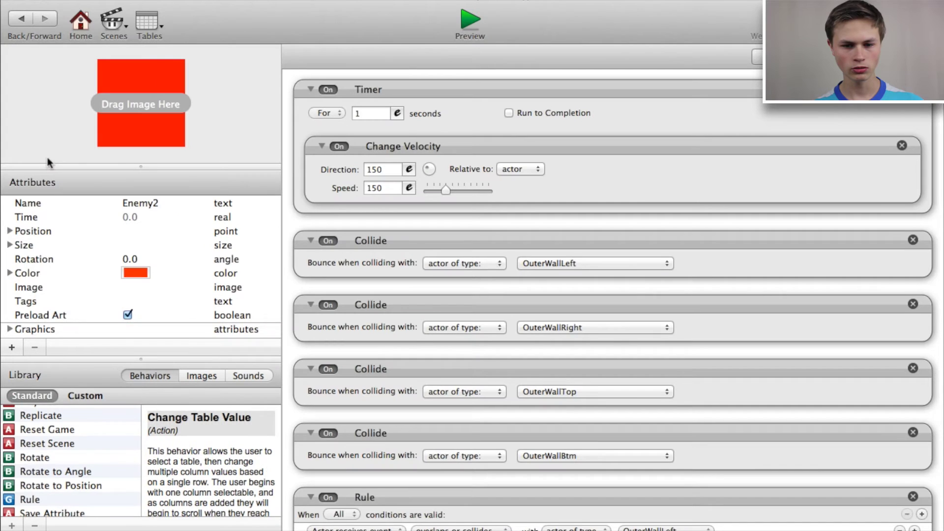
pyautogui.click(21, 20)
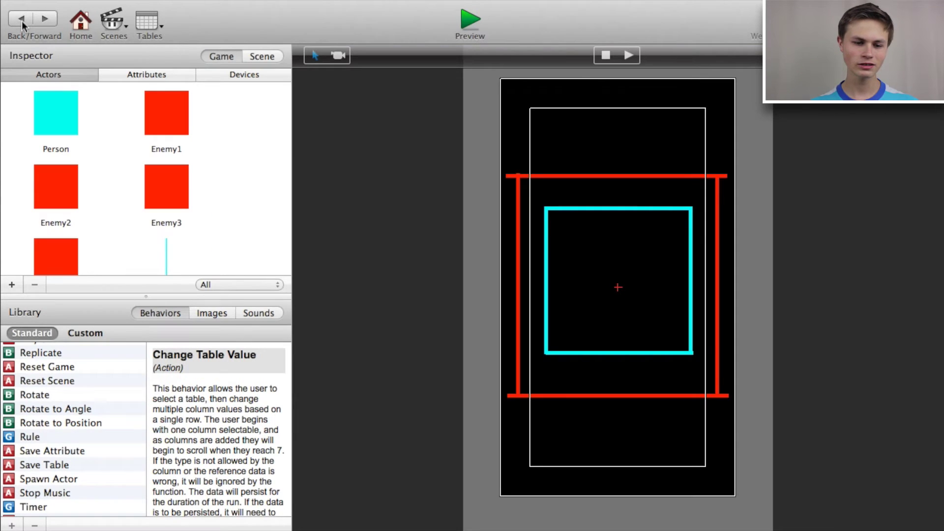
pyautogui.click(180, 130)
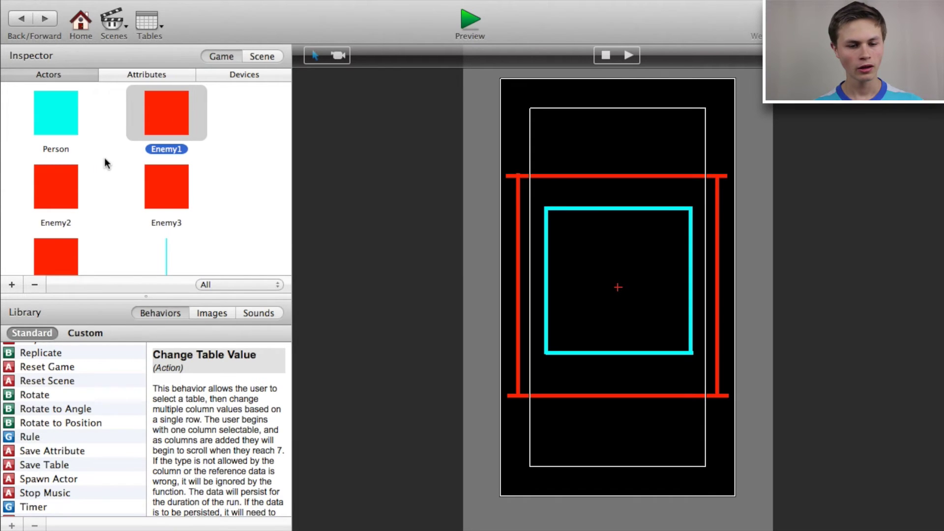
pyautogui.click(52, 189)
# Set Enemy2's starting velocity Direction to 220.
pyautogui.doubleClick(52, 190)
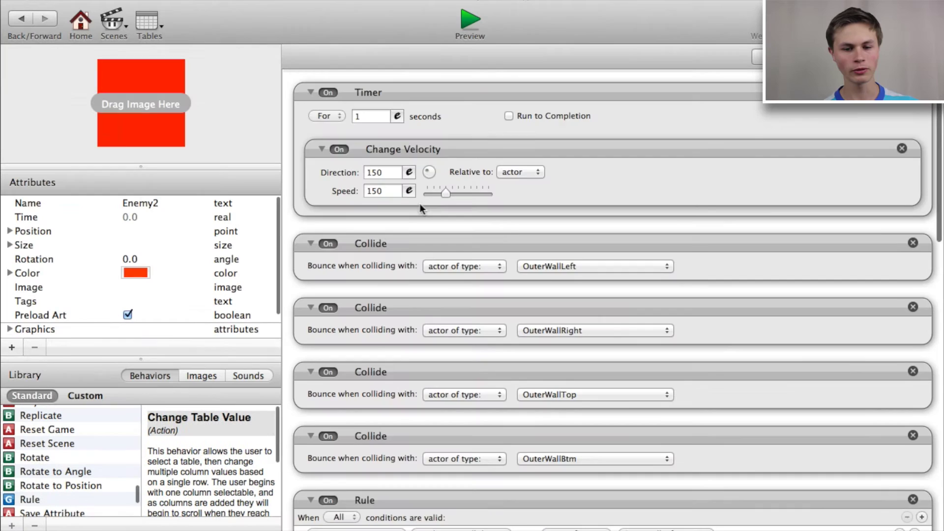
pyautogui.doubleClick(379, 170)
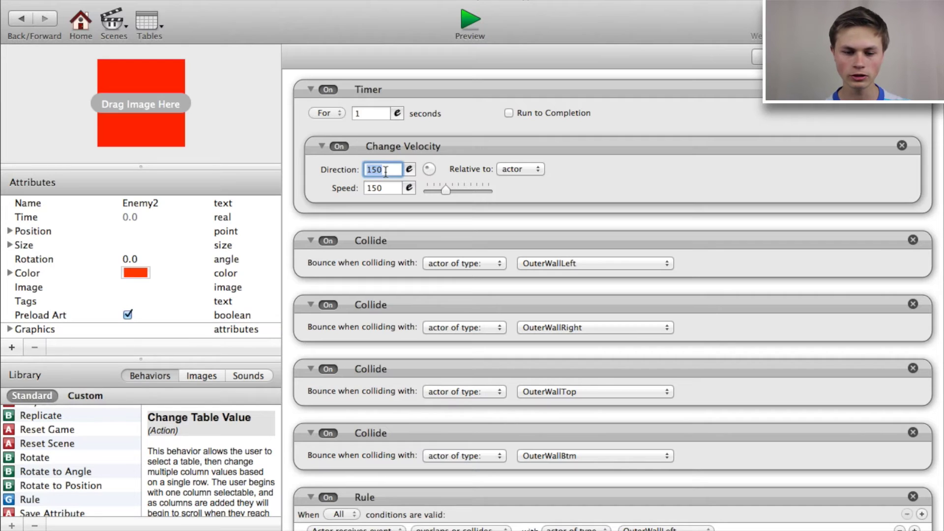
pyautogui.moveTo(431, 171); pyautogui.dragTo(394, 188)
pyautogui.write('220')
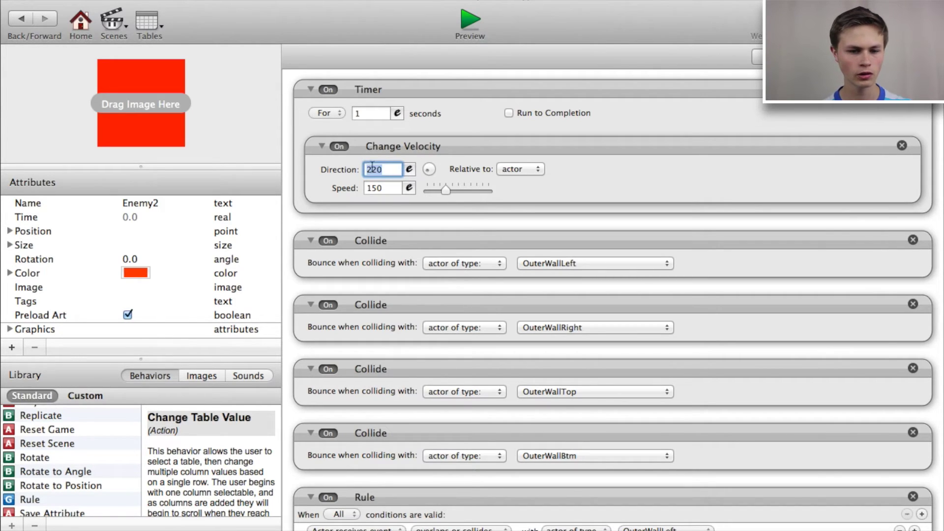
pyautogui.click(27, 23)
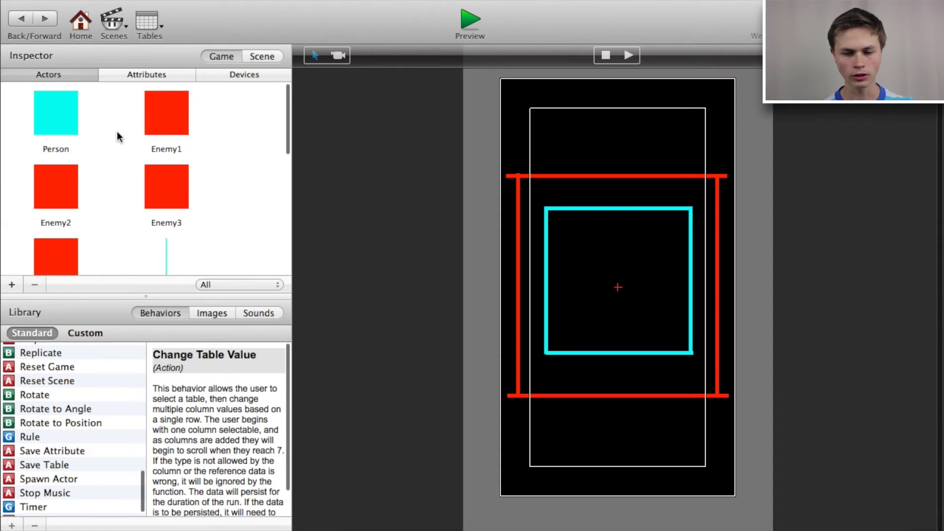
# Set Enemy3's starting velocity Direction to 320.
pyautogui.doubleClick(154, 181)
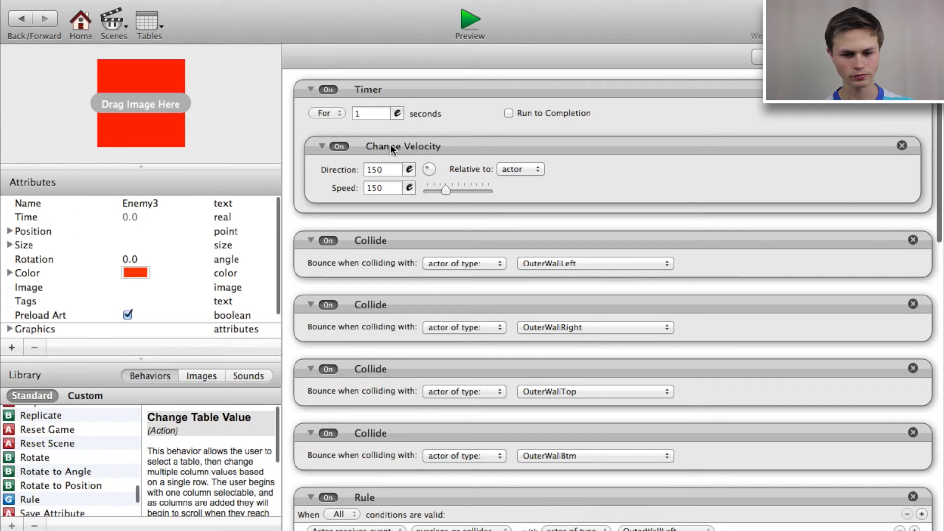
pyautogui.click(364, 189)
pyautogui.hotkey('shift', 'Tab')
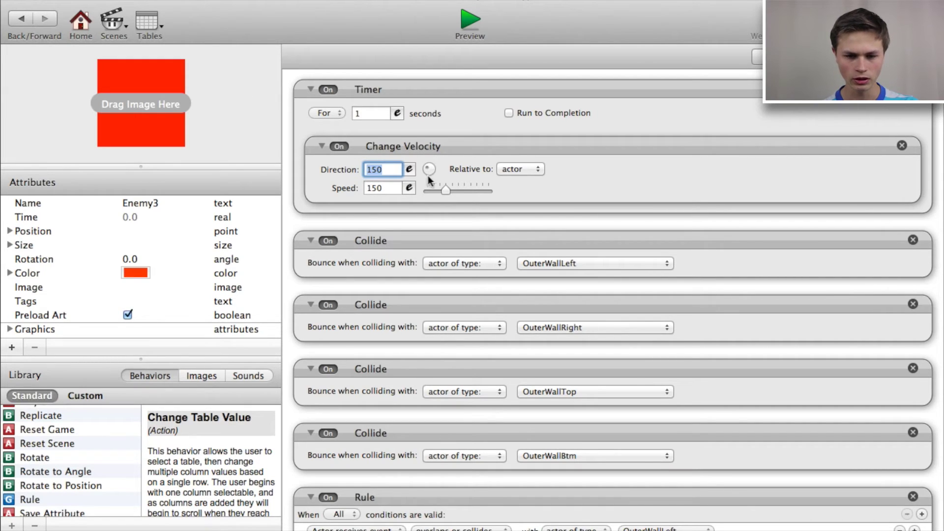
pyautogui.moveTo(427, 170); pyautogui.dragTo(466, 201)
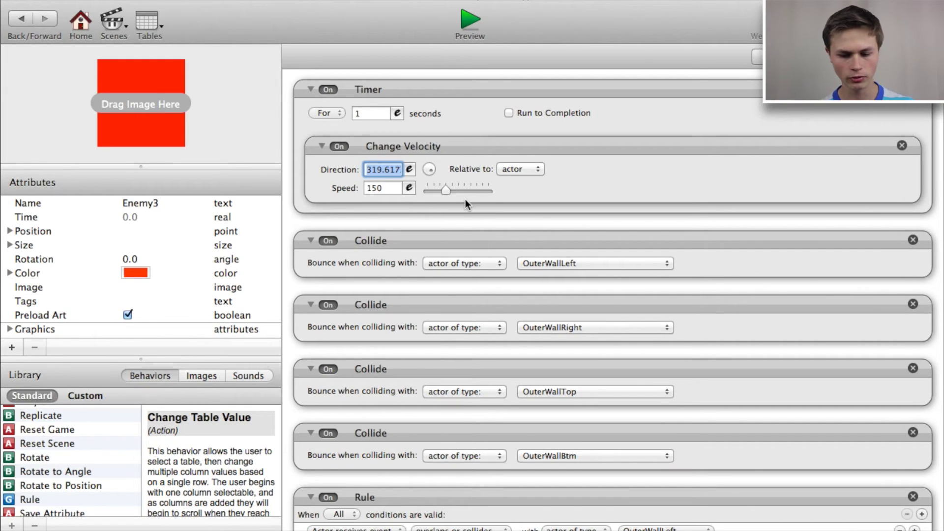
pyautogui.write('320')
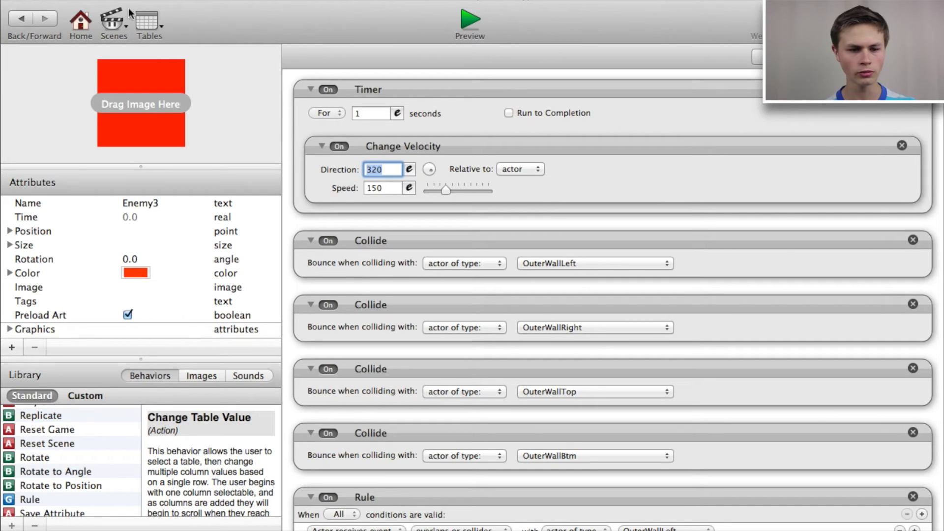
pyautogui.click(21, 18)
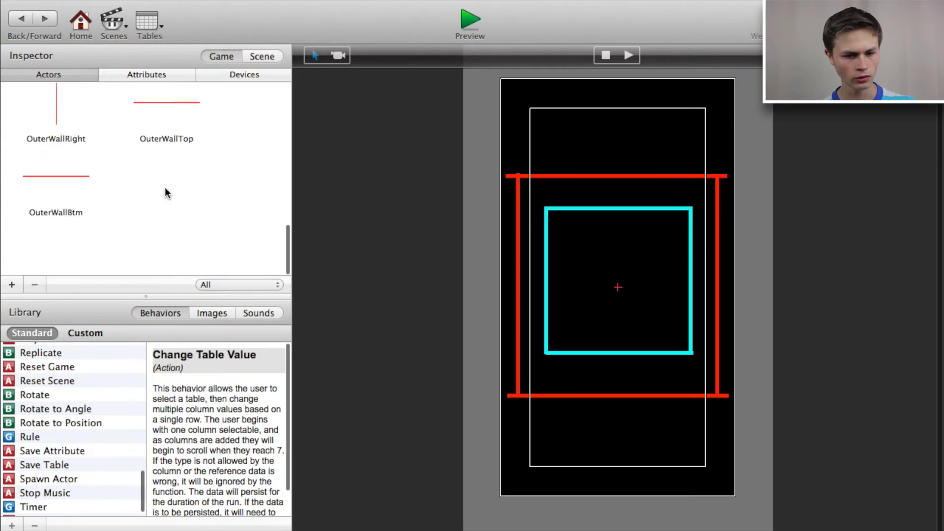
# Set Enemy4's starting velocity Direction to 45.
pyautogui.scroll(5, 90, 146)
pyautogui.click(70, 131)
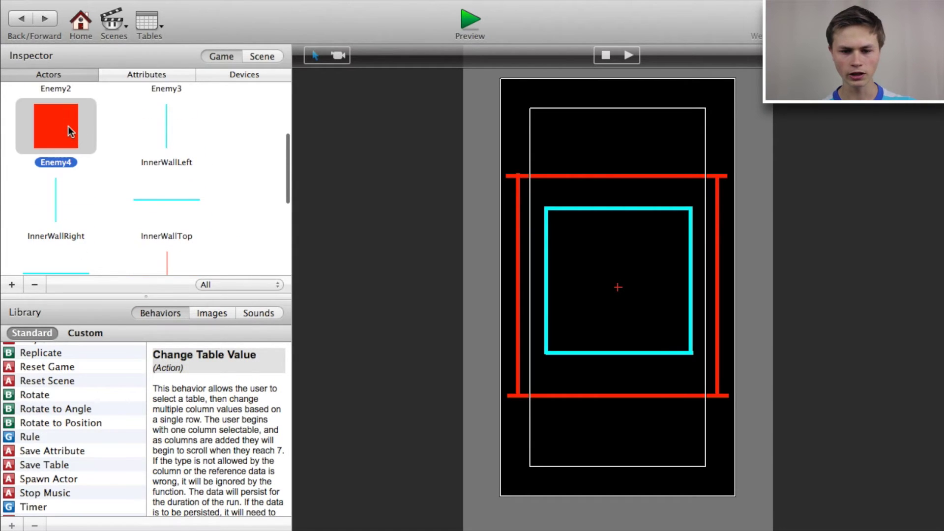
pyautogui.doubleClick(70, 131)
pyautogui.doubleClick(394, 190)
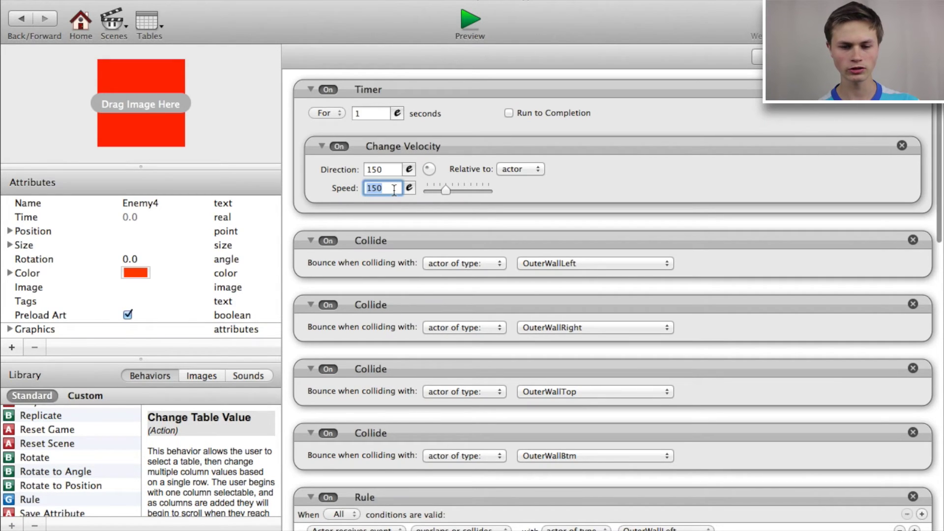
pyautogui.doubleClick(394, 169)
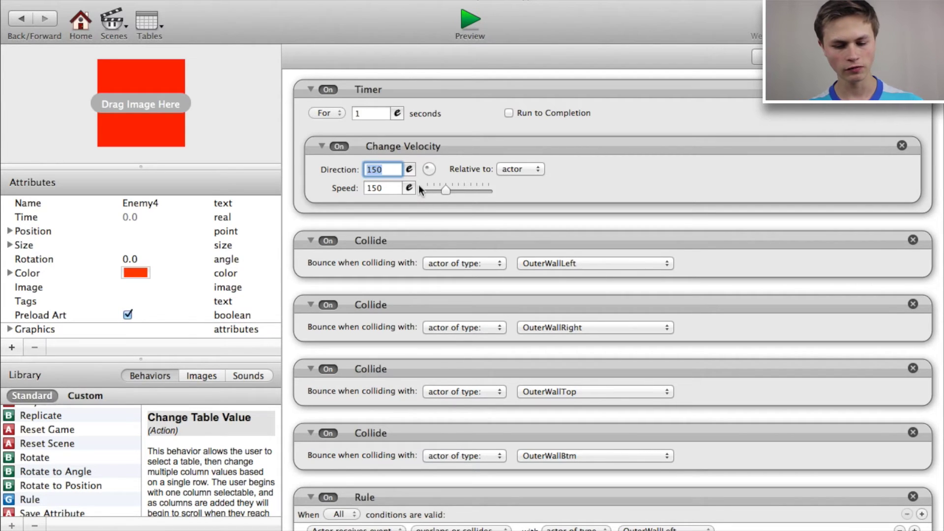
pyautogui.write('45')
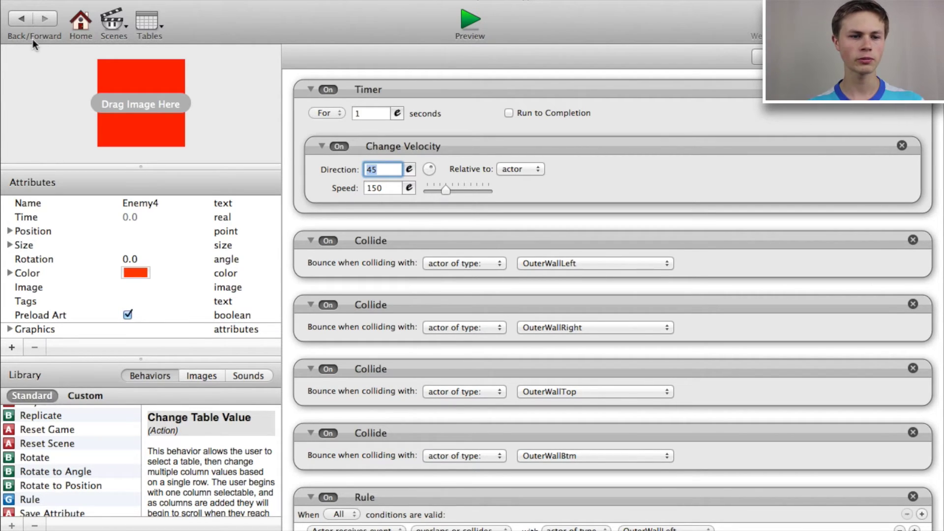
pyautogui.click(20, 19)
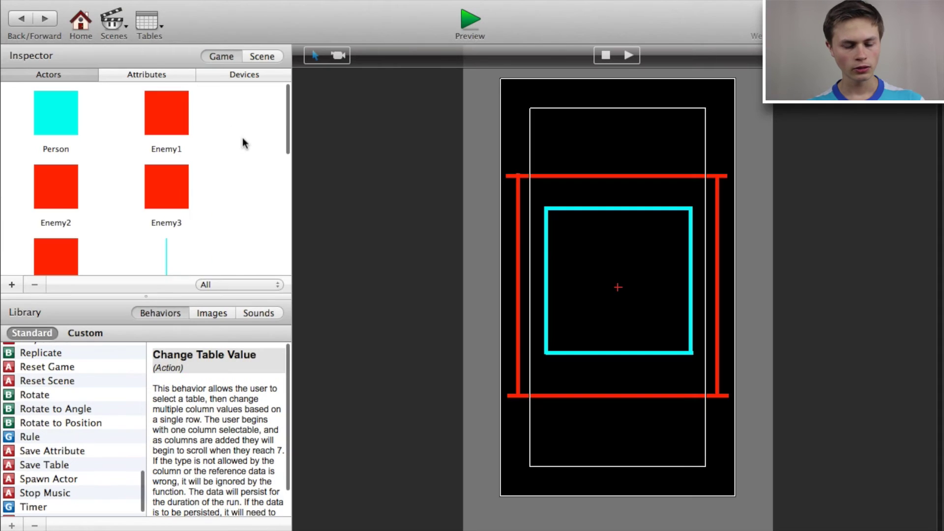
# Resize Enemy1 to 40 by 40.
pyautogui.moveTo(163, 129)
pyautogui.mouseDown()
pyautogui.moveTo(153, 116)
pyautogui.moveTo(385, 253)
pyautogui.moveTo(173, 152)
pyautogui.moveTo(155, 132)
pyautogui.mouseUp()
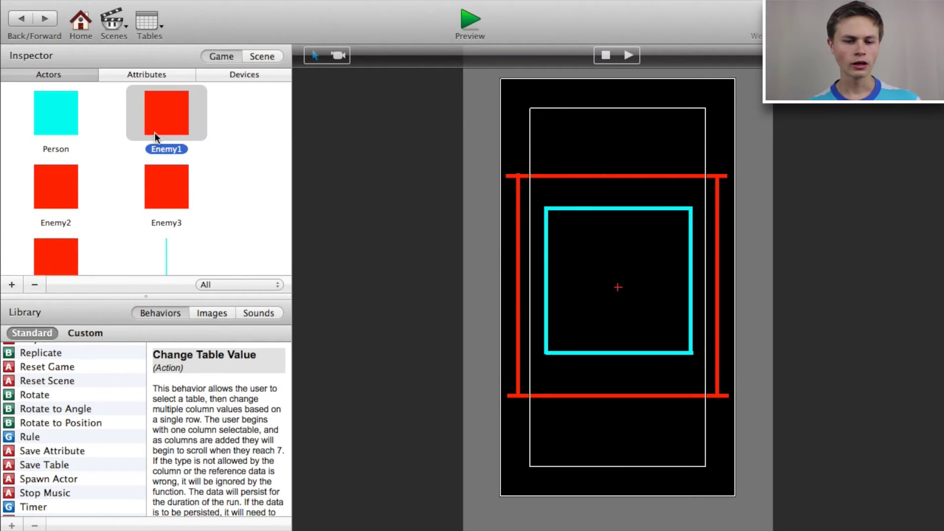
pyautogui.doubleClick(157, 126)
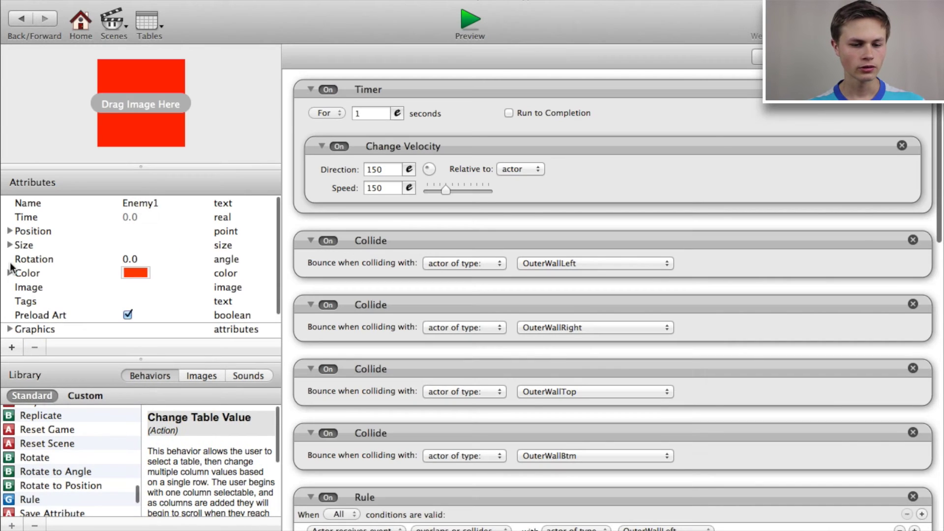
pyautogui.click(9, 245)
pyautogui.doubleClick(140, 259)
pyautogui.write('40')
pyautogui.press('Tab')
pyautogui.write('40')
pyautogui.press('Tab')
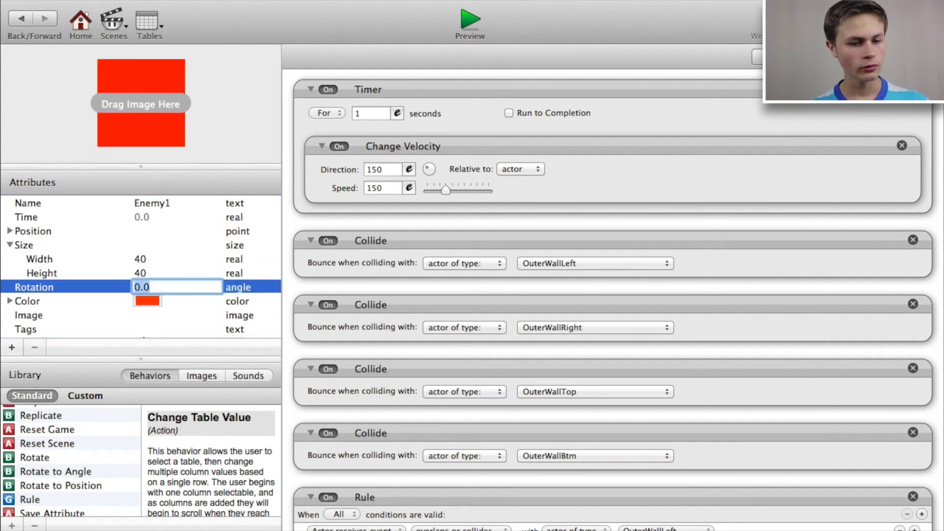
pyautogui.click(21, 19)
# Set Enemy2's width to 40.
pyautogui.click(55, 186)
pyautogui.doubleClick(55, 186)
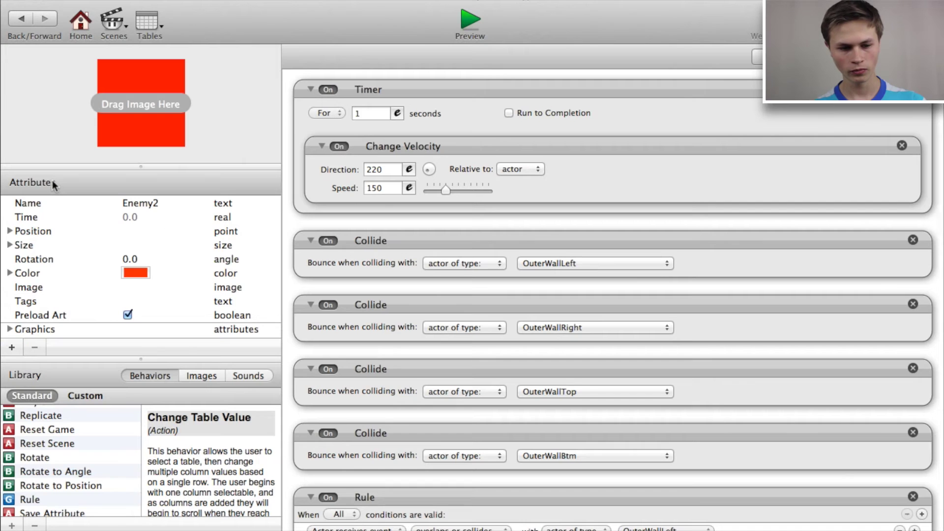
pyautogui.click(9, 245)
pyautogui.click(141, 260)
pyautogui.click(144, 257)
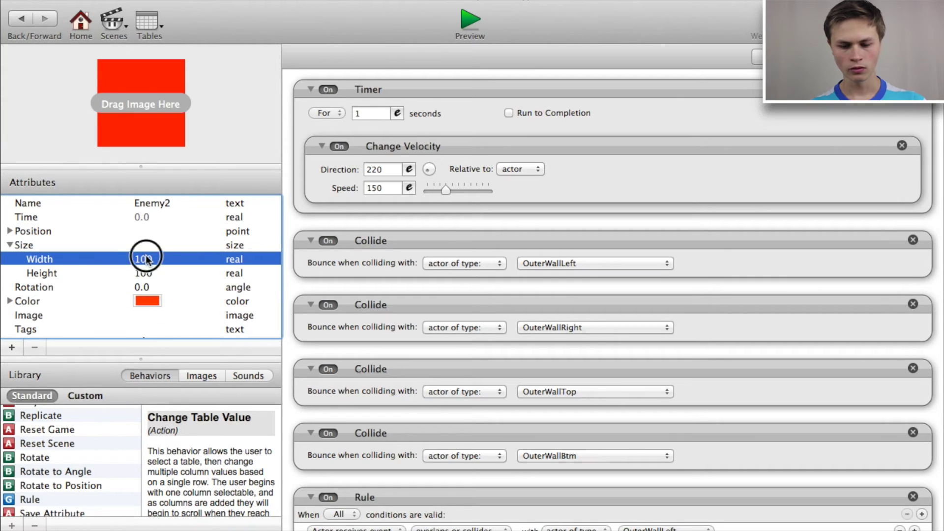
pyautogui.write('40')
pyautogui.press('Tab')
pyautogui.press('Tab')
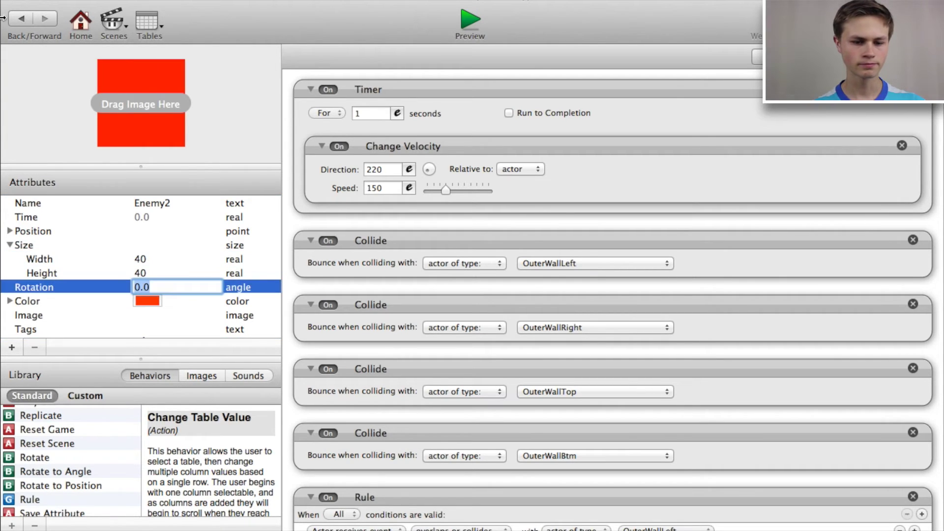
pyautogui.click(22, 18)
# Resize Enemy3 to 40 by 40.
pyautogui.click(167, 200)
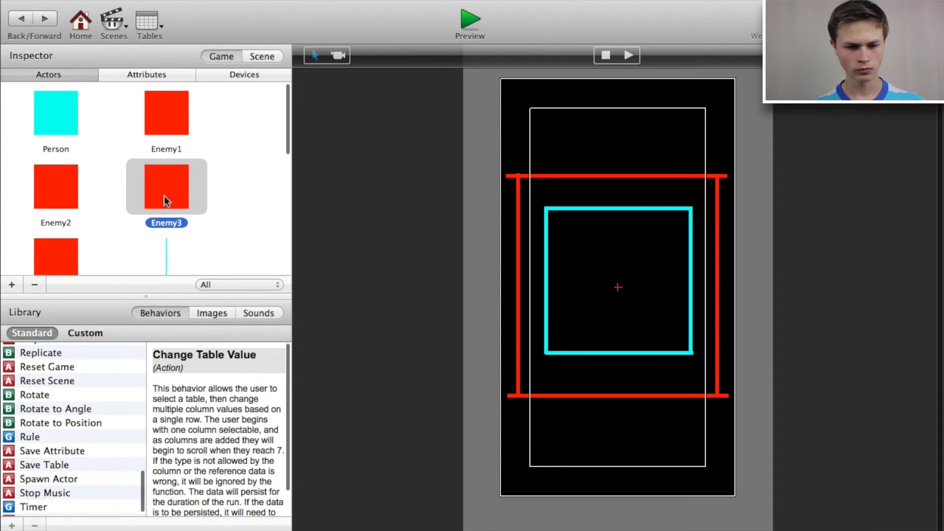
pyautogui.doubleClick(168, 200)
pyautogui.click(10, 245)
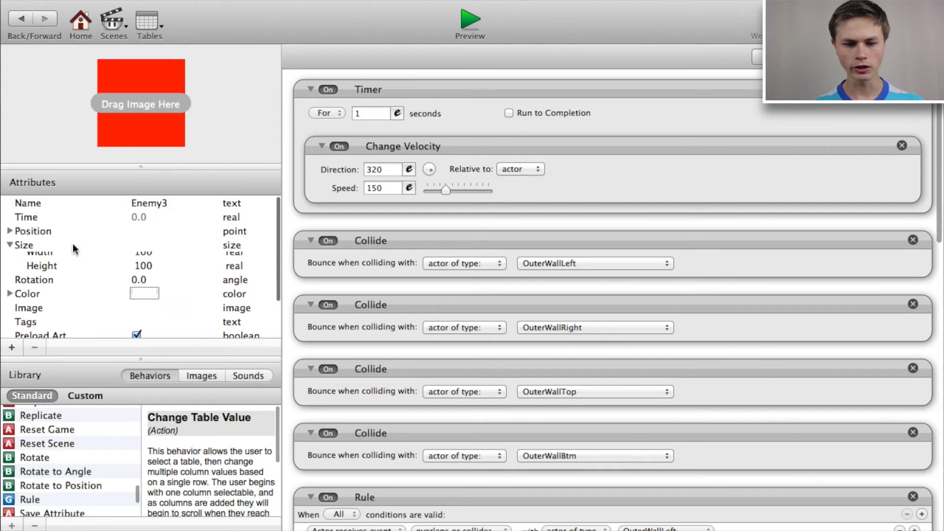
pyautogui.doubleClick(143, 261)
pyautogui.write('40')
pyautogui.press('Tab')
pyautogui.write('40')
pyautogui.press('Tab')
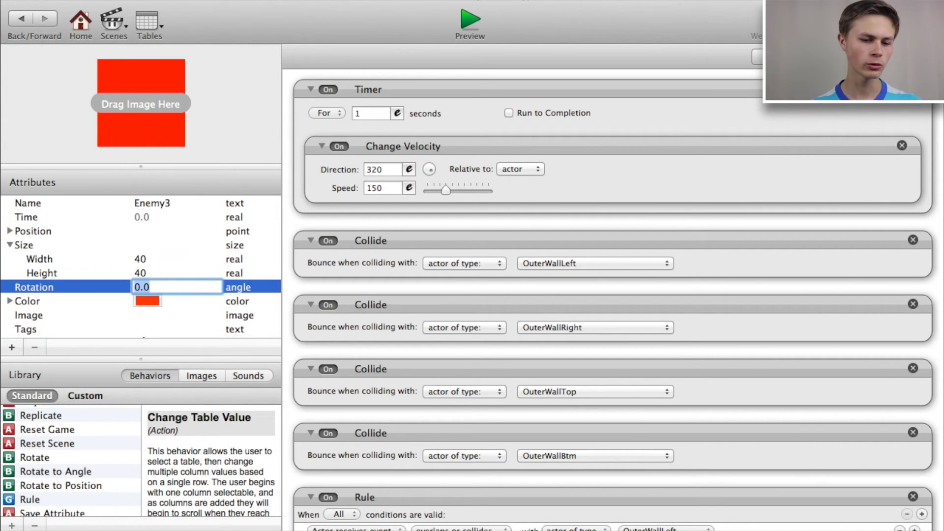
pyautogui.click(22, 18)
# Resize Enemy4 to a 40 by 40 square.
pyautogui.click(56, 268)
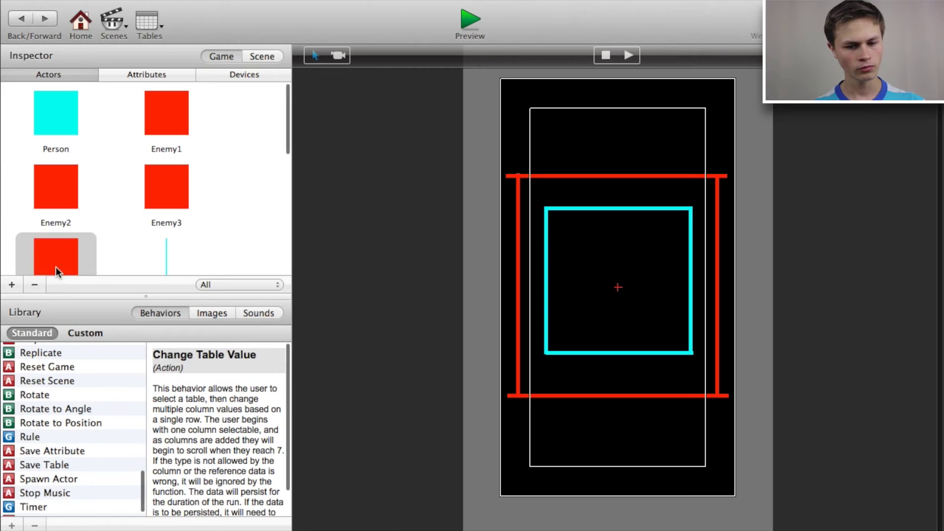
pyautogui.doubleClick(55, 267)
pyautogui.click(9, 245)
pyautogui.doubleClick(140, 259)
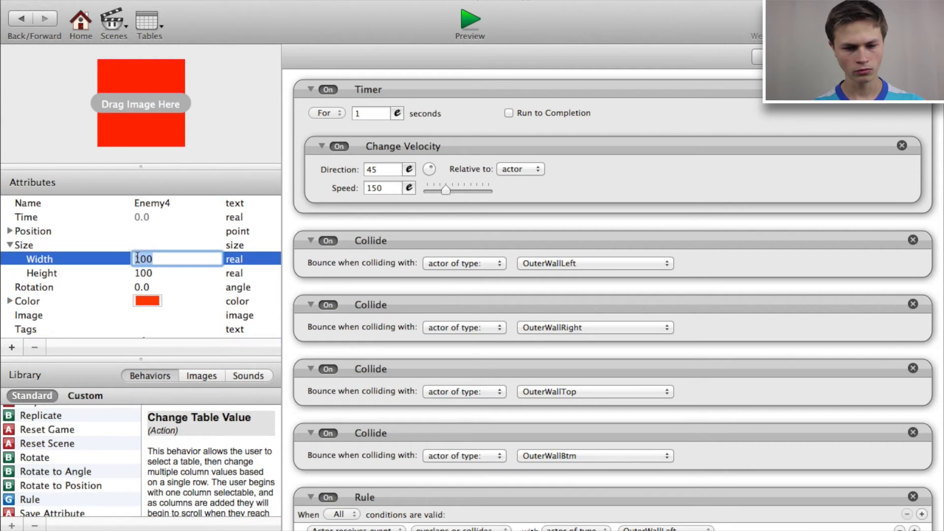
pyautogui.write('40')
pyautogui.press('Tab')
pyautogui.write('40')
pyautogui.press('Tab')
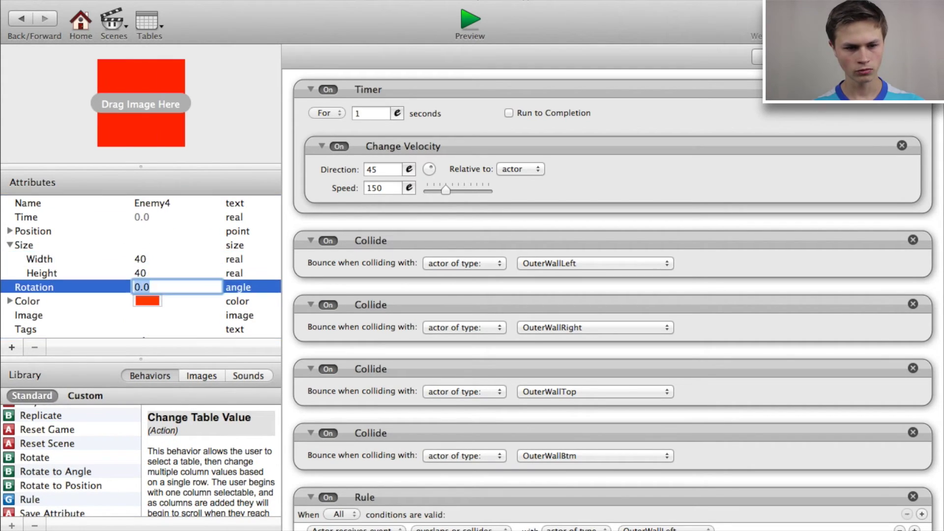
pyautogui.click(24, 16)
# Place Enemy1–Enemy4 in the cyan box's four inner corners, then preview the scene.
pyautogui.scroll(5, 110, 129)
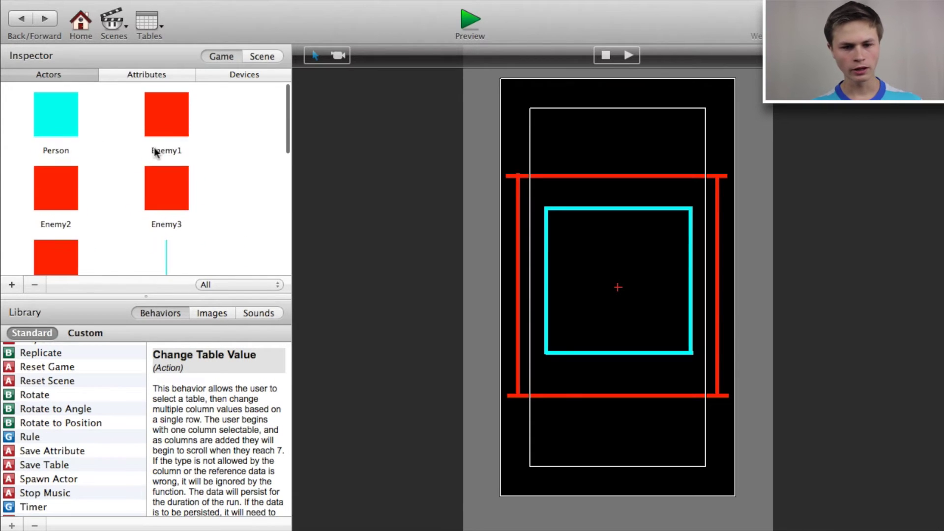
pyautogui.moveTo(166, 113); pyautogui.dragTo(693, 216)
pyautogui.moveTo(62, 189); pyautogui.dragTo(603, 230)
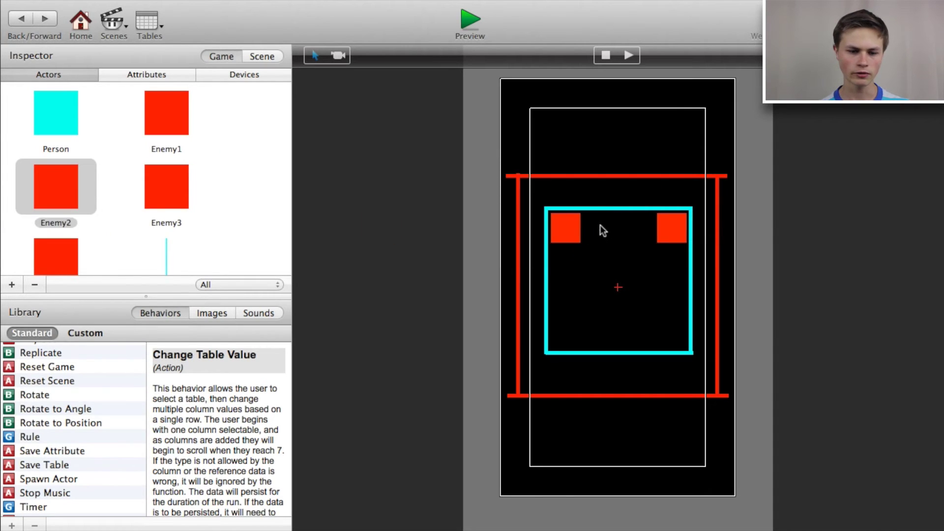
pyautogui.moveTo(181, 186); pyautogui.dragTo(599, 323)
pyautogui.moveTo(38, 262); pyautogui.dragTo(676, 332)
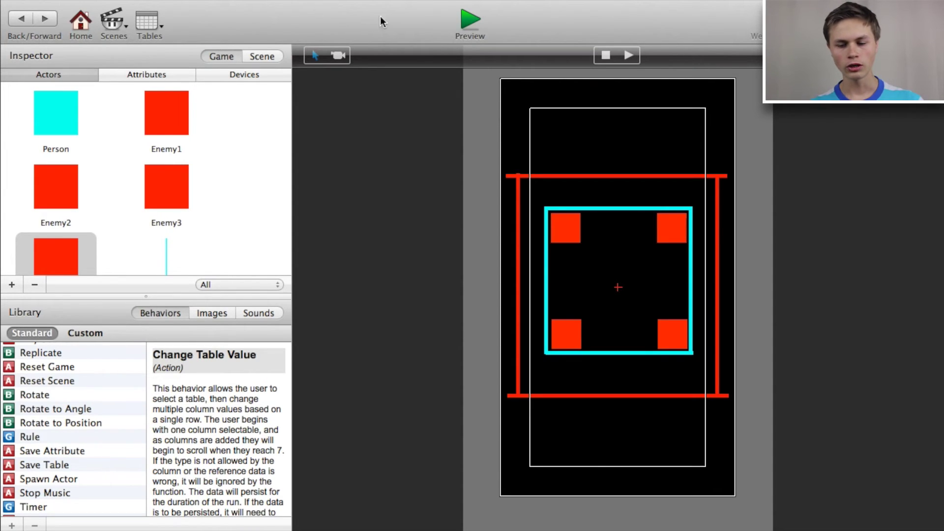
pyautogui.click(471, 20)
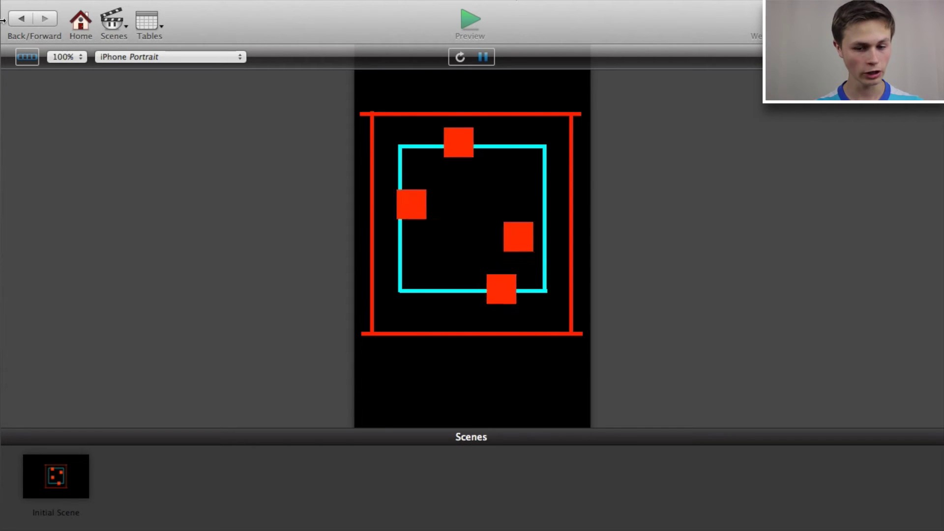
pyautogui.click(21, 20)
# In Enemy1's OuterWallTop rule, try random(320,100) as the direction but keep 220.
pyautogui.doubleClick(53, 108)
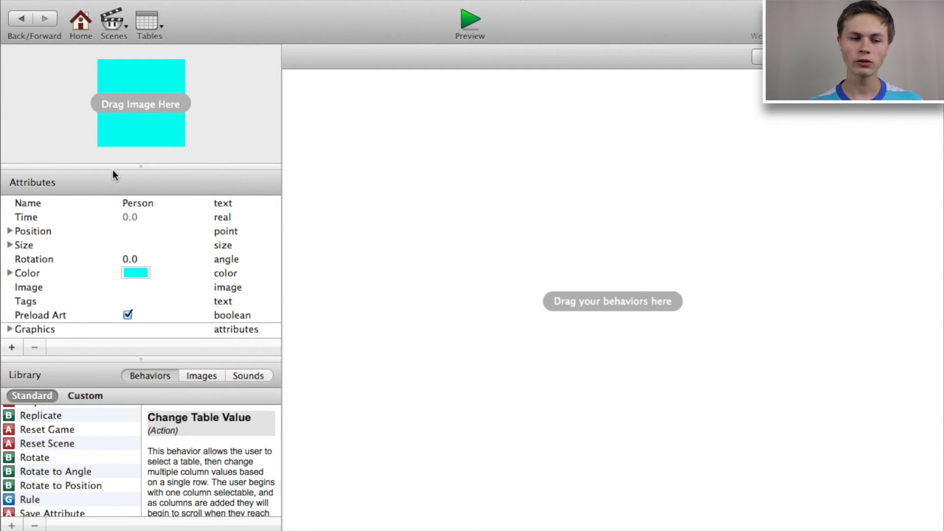
pyautogui.click(22, 20)
pyautogui.doubleClick(161, 112)
pyautogui.scroll(-15, 476, 318)
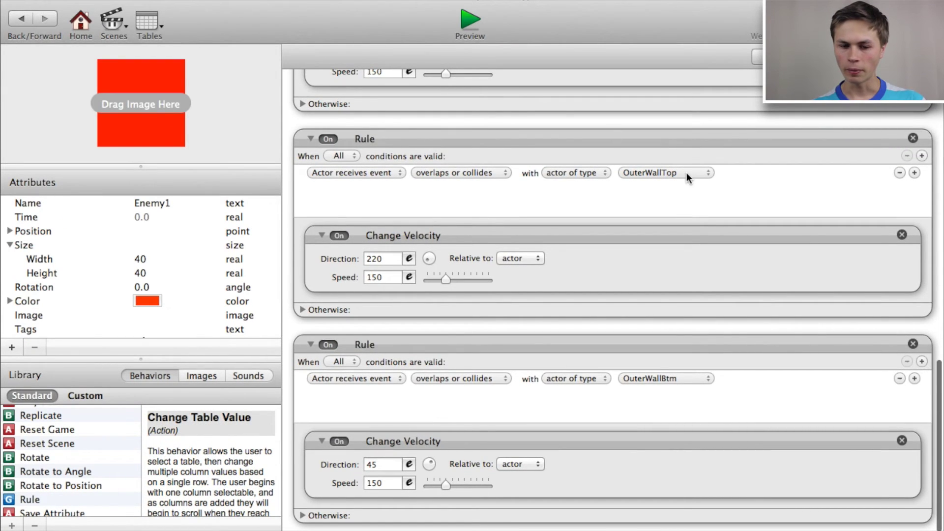
pyautogui.doubleClick(385, 278)
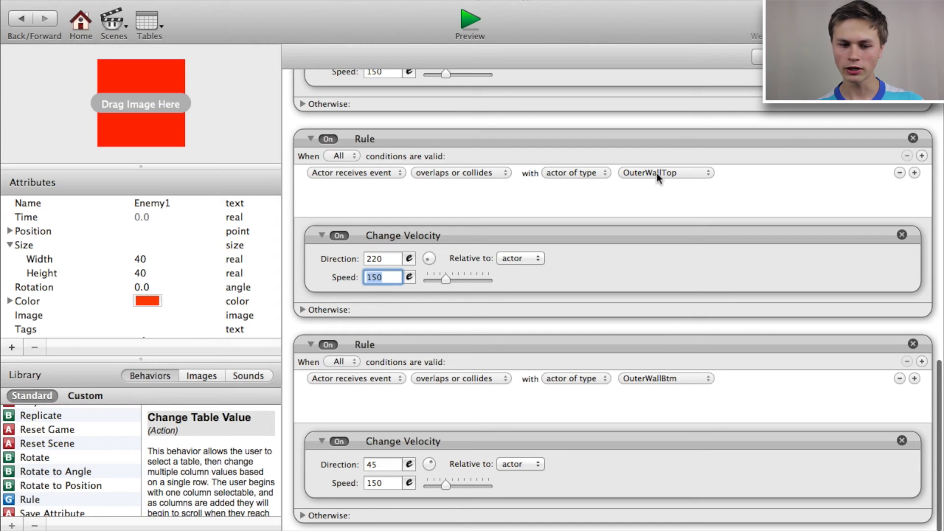
pyautogui.doubleClick(386, 257)
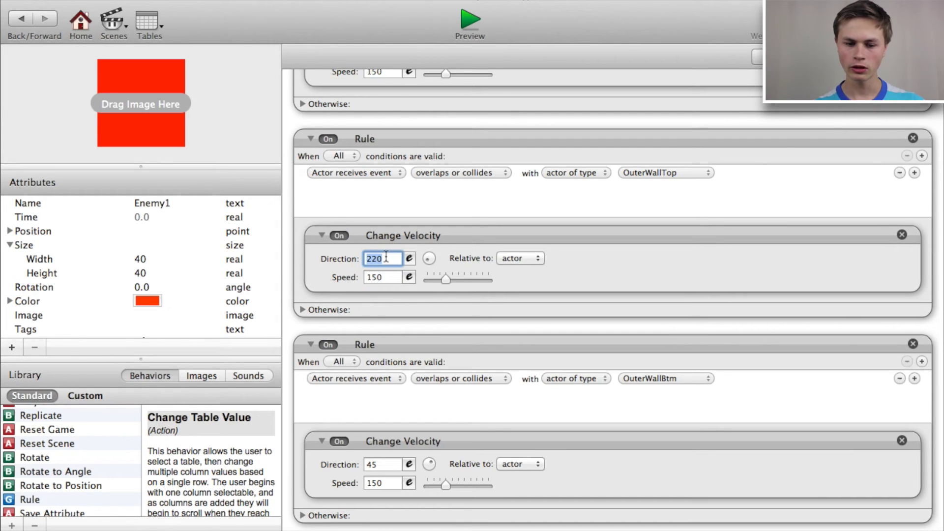
pyautogui.write('random()')
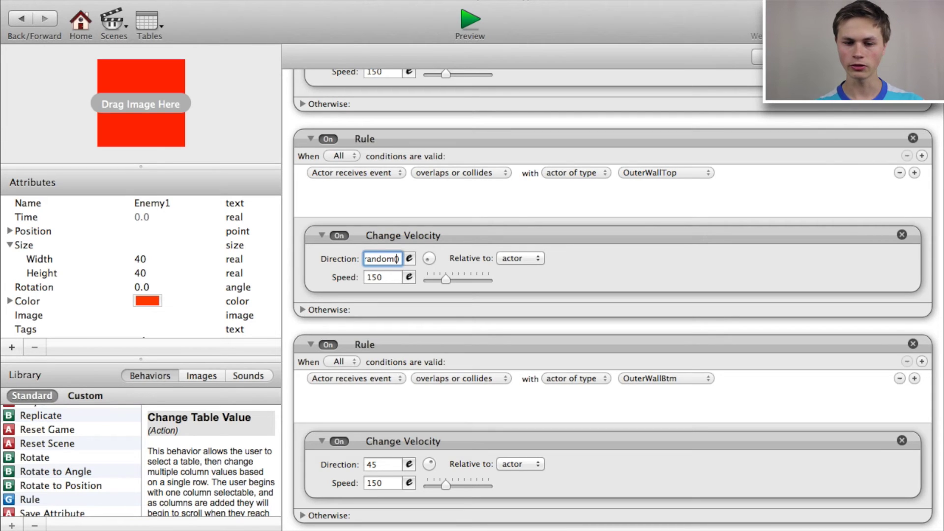
pyautogui.write('320,')
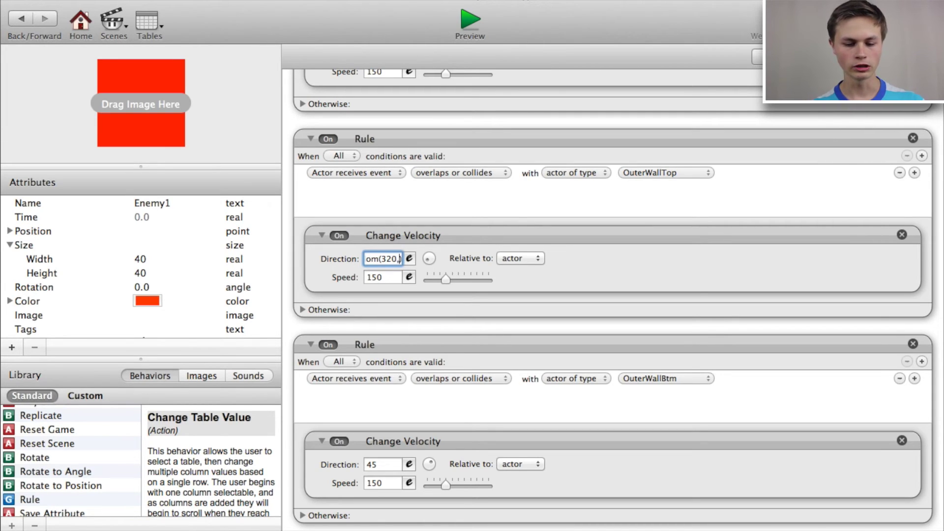
pyautogui.write('100')
pyautogui.press('Return')
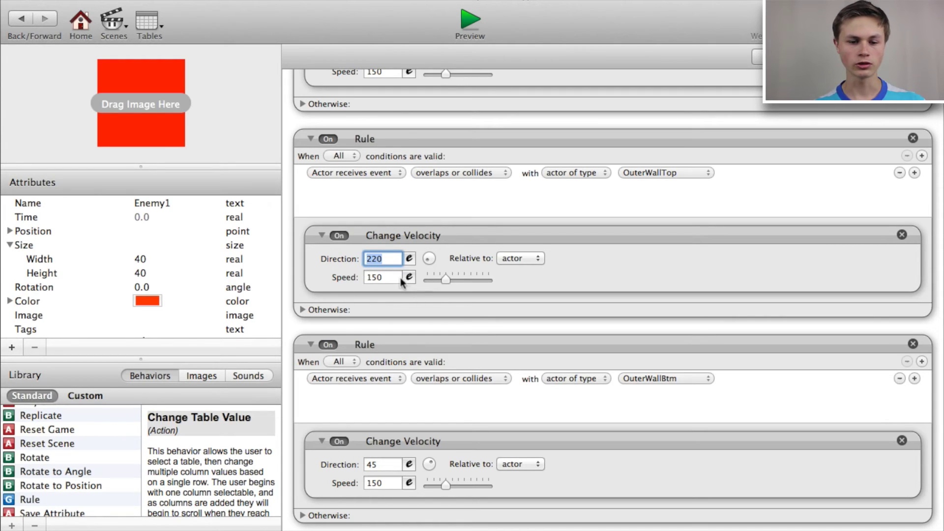
pyautogui.click(26, 16)
# Resize the Person actor from 100 by 100 to a 30 by 30 square.
pyautogui.doubleClick(46, 114)
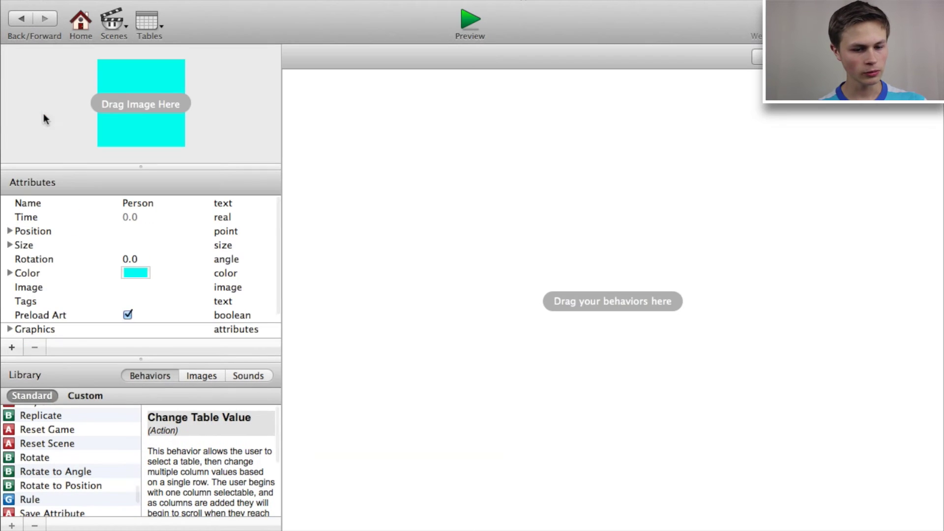
pyautogui.click(10, 245)
pyautogui.click(144, 261)
pyautogui.write('20')
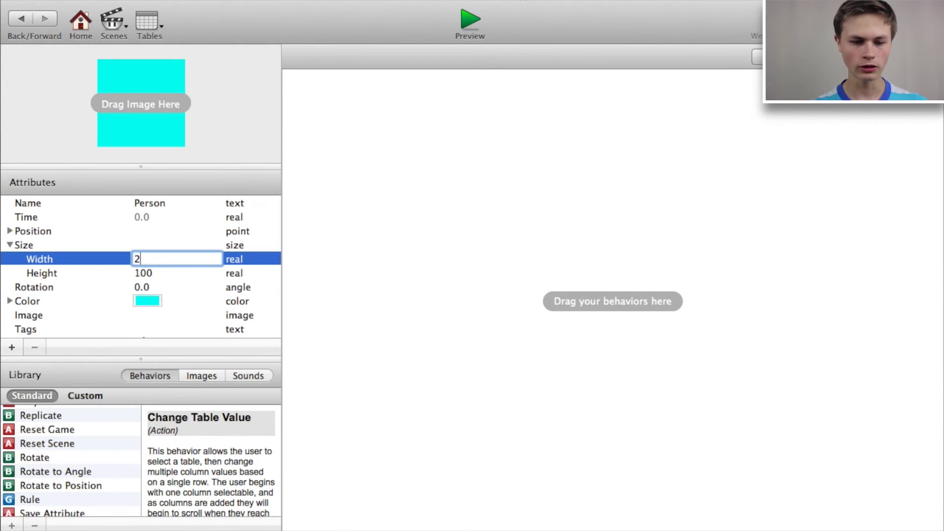
pyautogui.press('Tab')
pyautogui.write('2')
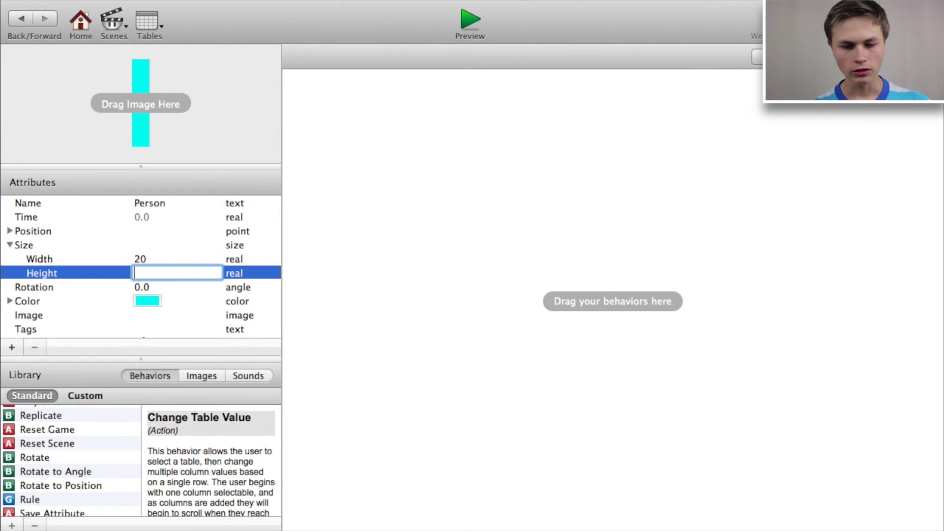
pyautogui.write('30')
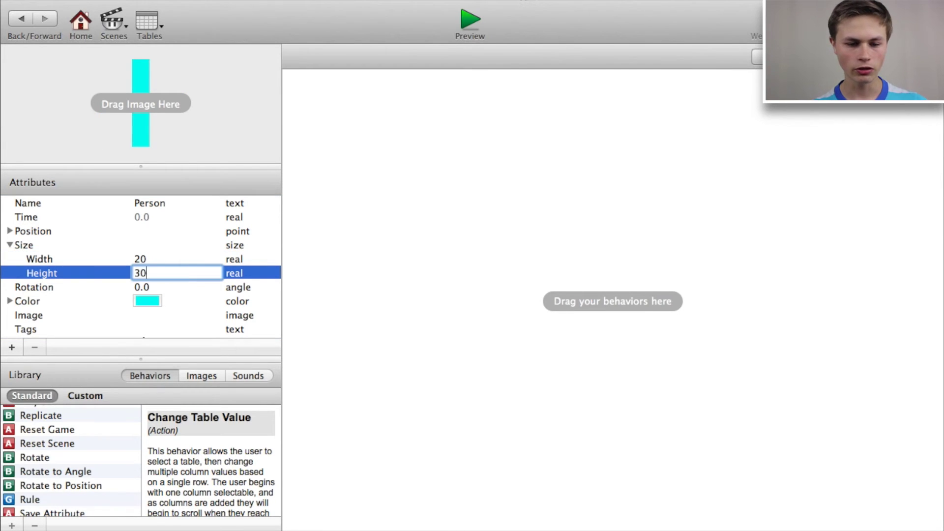
pyautogui.press('Tab')
pyautogui.click(144, 258)
pyautogui.write('30')
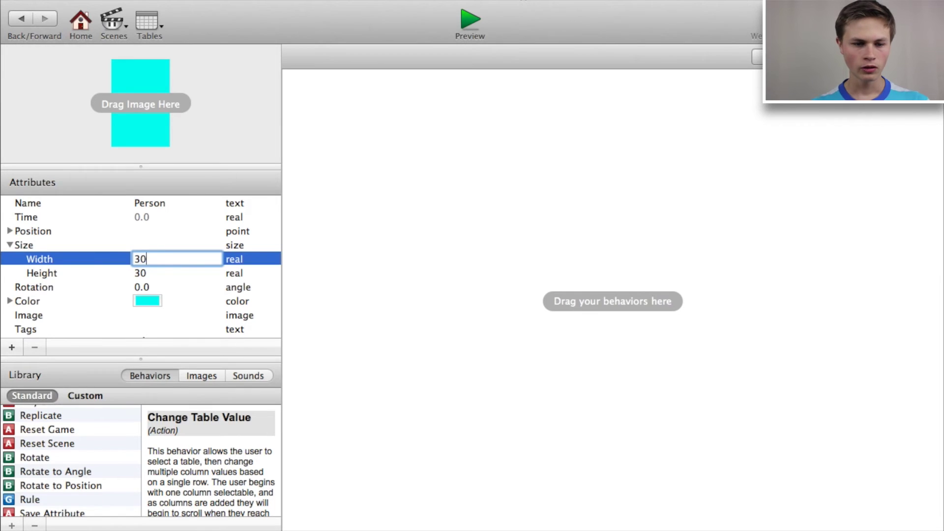
pyautogui.press('Tab')
pyautogui.click(453, 192)
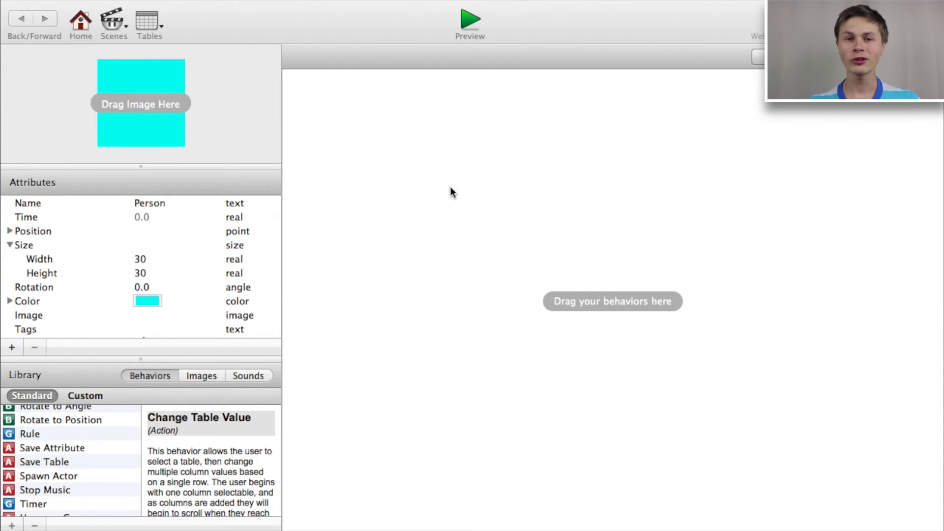
pyautogui.scroll(3, 69, 442)
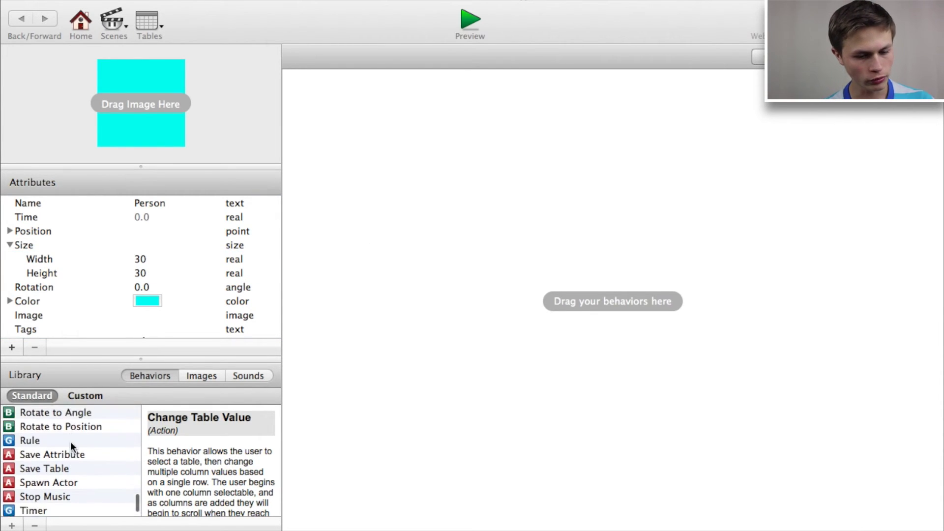
# Add a rule to Person that triggers when touch is inside.
pyautogui.moveTo(50, 470); pyautogui.dragTo(371, 301)
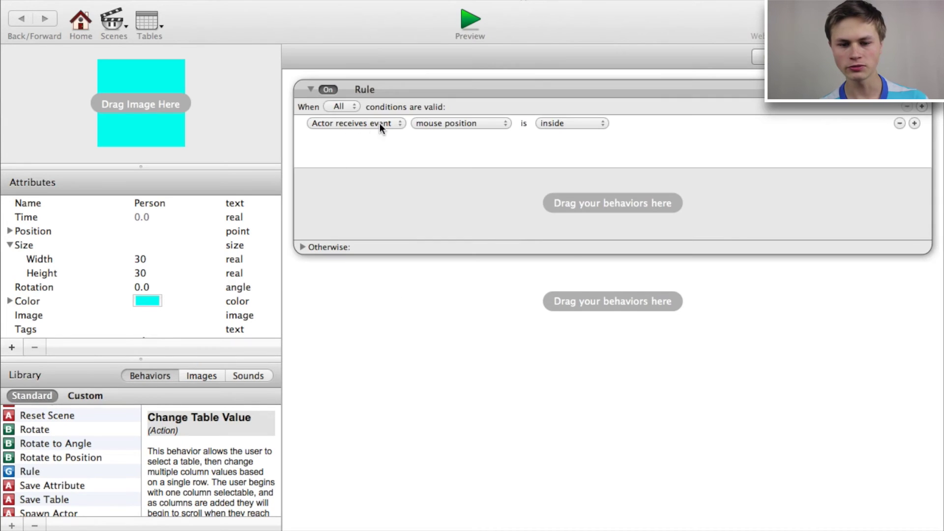
pyautogui.click(468, 124)
pyautogui.click(461, 135)
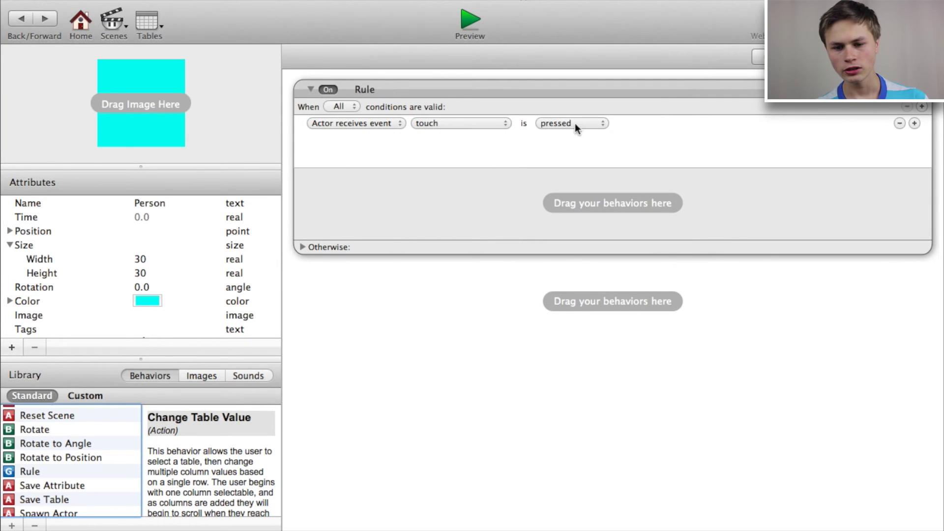
pyautogui.click(576, 122)
pyautogui.click(569, 149)
# Put a Constrain Attribute behaviour in the rule targeting self.Position.X.
pyautogui.scroll(10, 82, 465)
pyautogui.scroll(5, 81, 464)
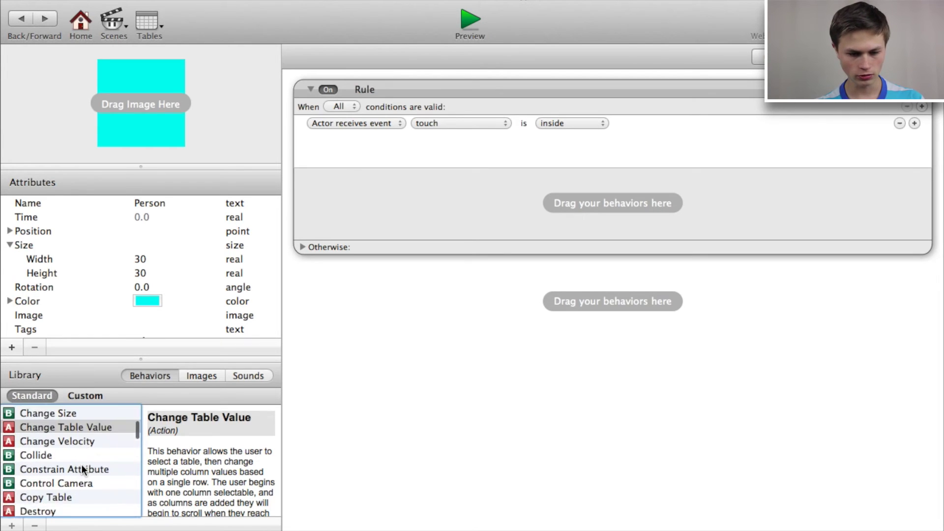
pyautogui.click(82, 463)
pyautogui.moveTo(75, 495); pyautogui.dragTo(490, 211)
pyautogui.click(519, 210)
pyautogui.click(530, 225)
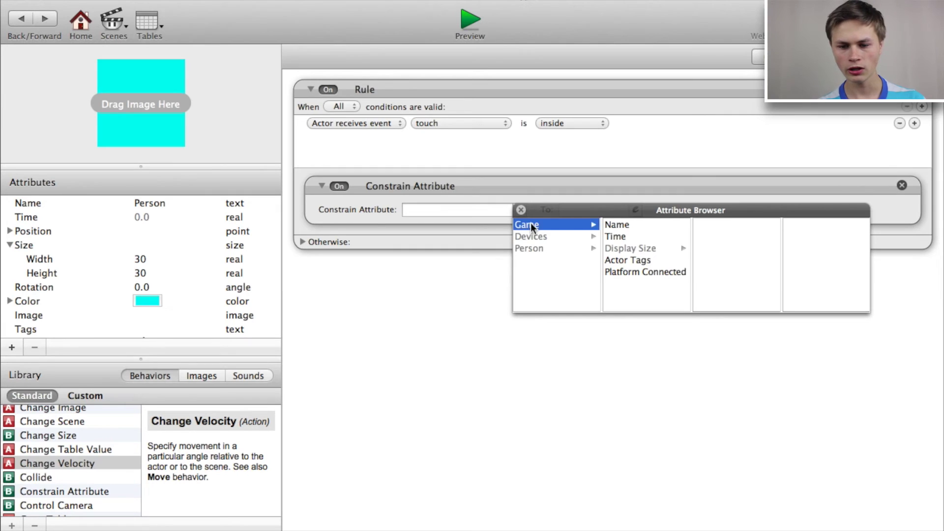
pyautogui.click(574, 236)
pyautogui.click(574, 227)
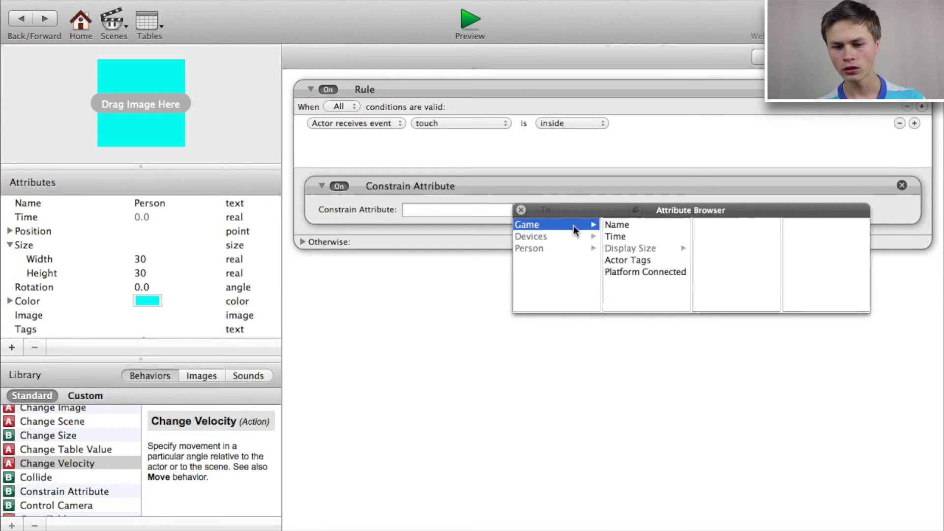
pyautogui.click(575, 248)
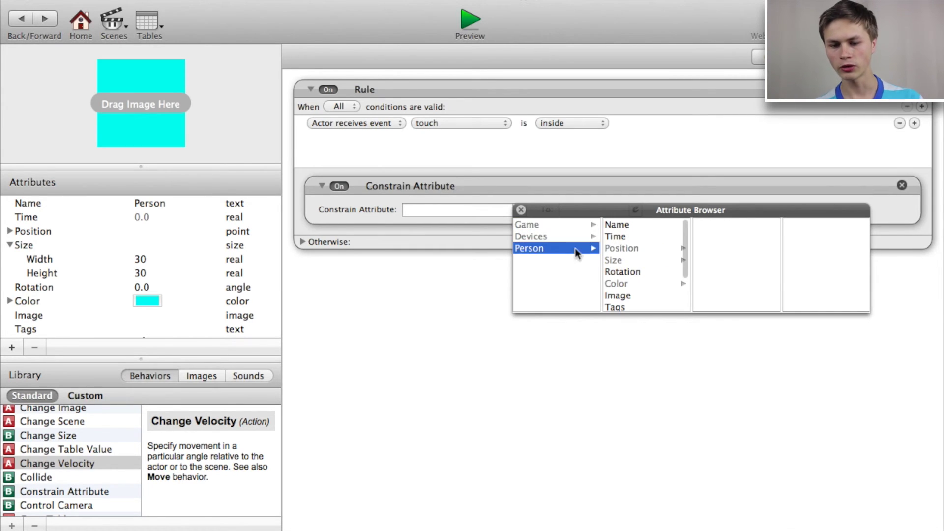
pyautogui.click(637, 248)
pyautogui.doubleClick(706, 225)
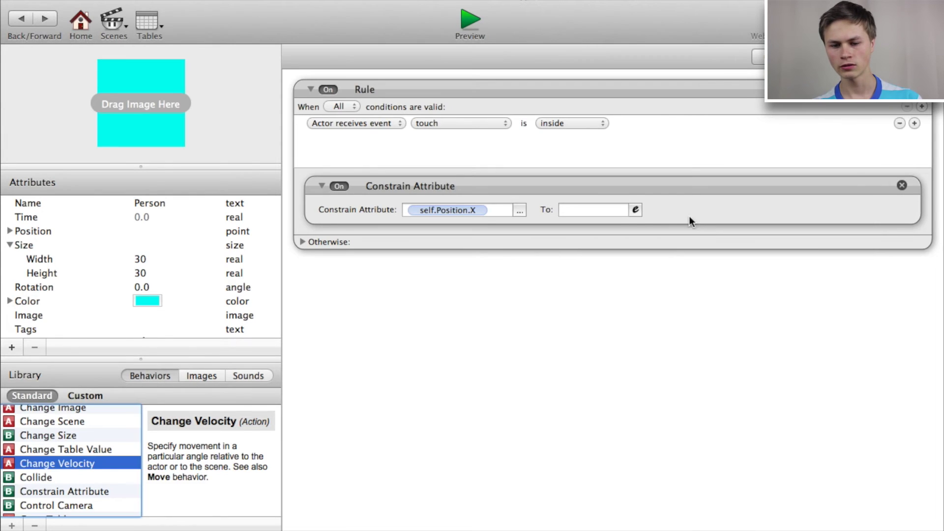
# Set the X constraint's value to game.Mouse.Position.X.
pyautogui.click(636, 211)
pyautogui.click(569, 232)
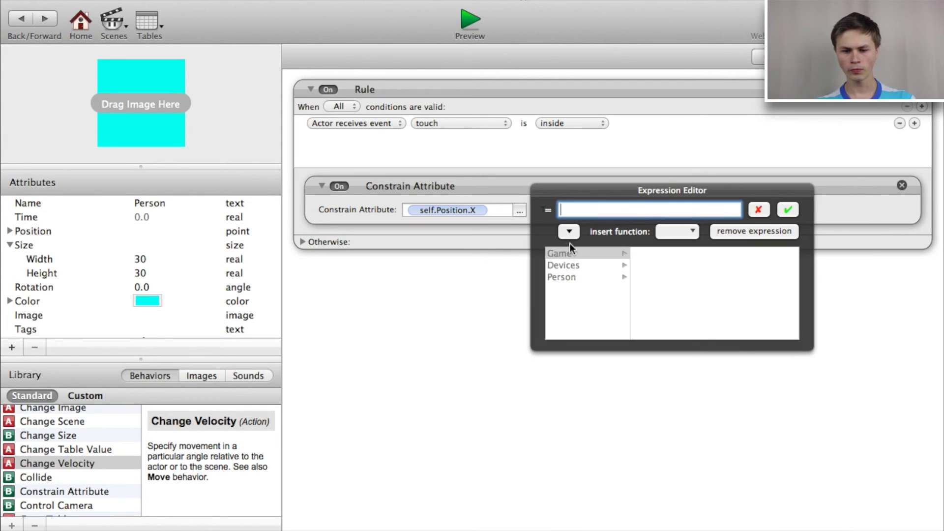
pyautogui.click(567, 267)
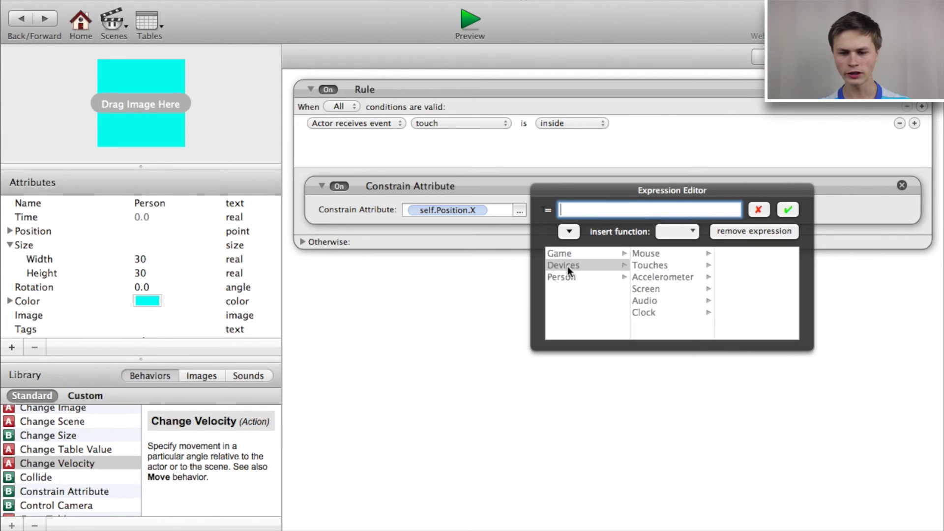
pyautogui.click(649, 252)
pyautogui.click(741, 252)
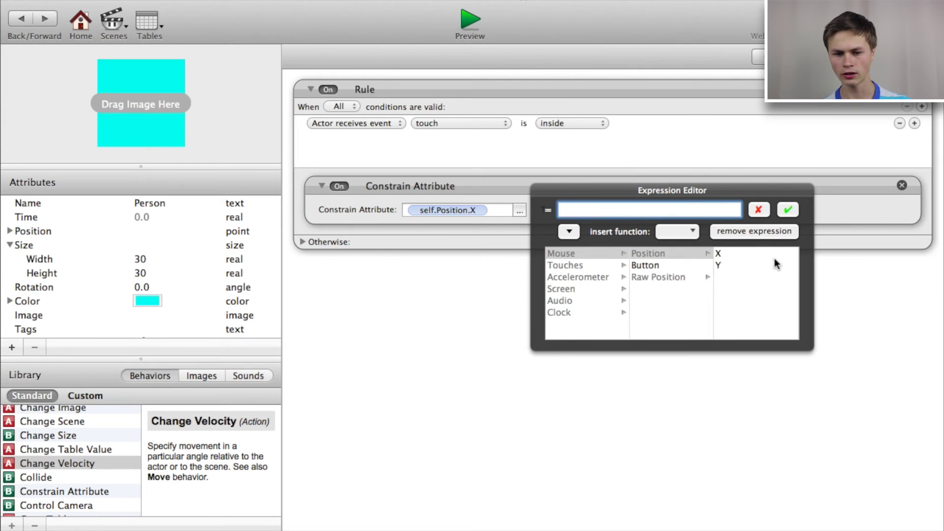
pyautogui.click(774, 255)
pyautogui.click(788, 210)
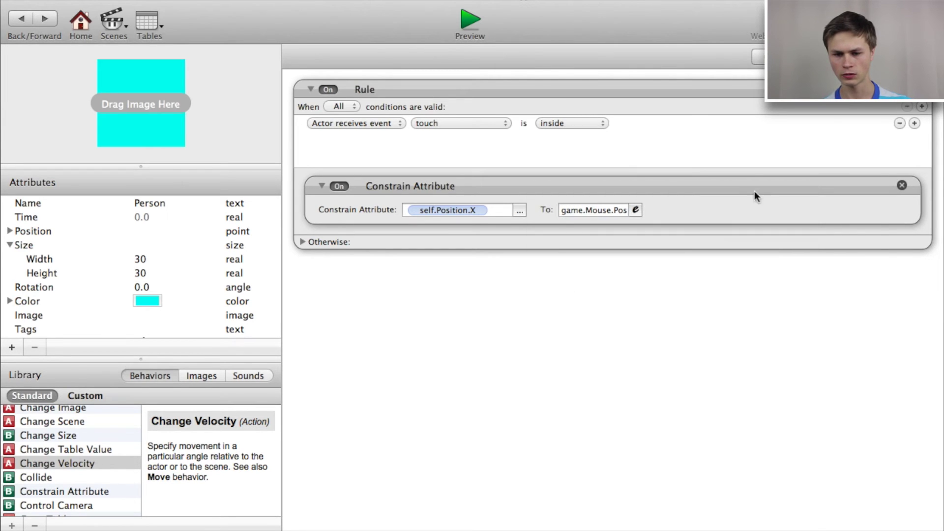
# Duplicate the X constraint and retarget the copy to self.Position.Y.
pyautogui.click(753, 188)
pyautogui.press('super+d')
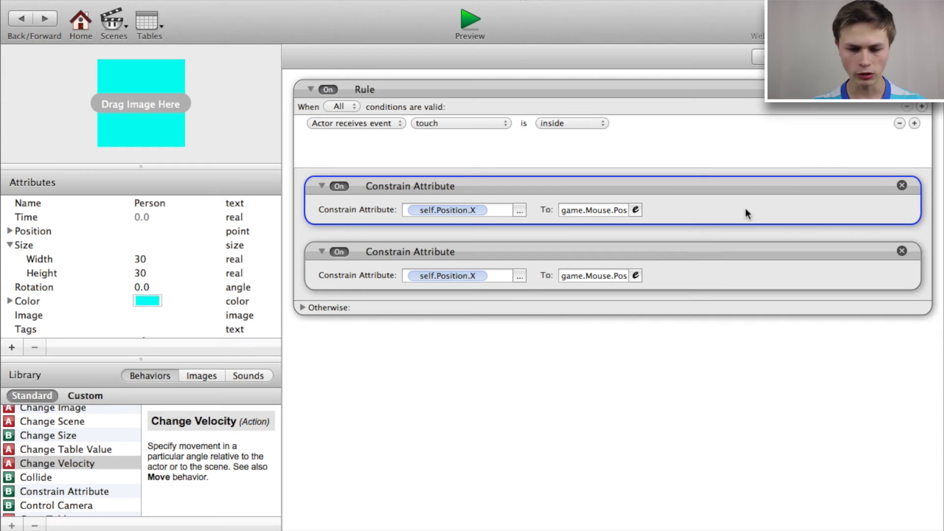
pyautogui.click(519, 277)
pyautogui.click(528, 290)
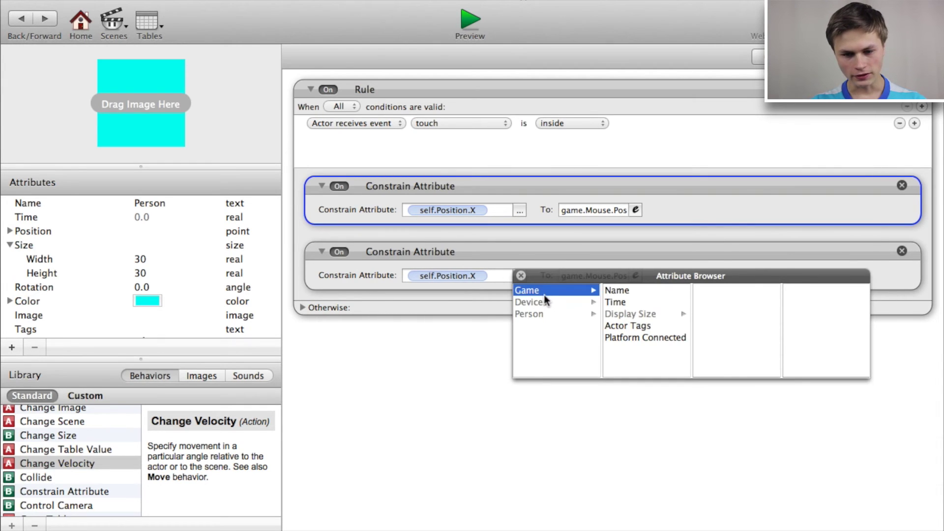
pyautogui.click(568, 314)
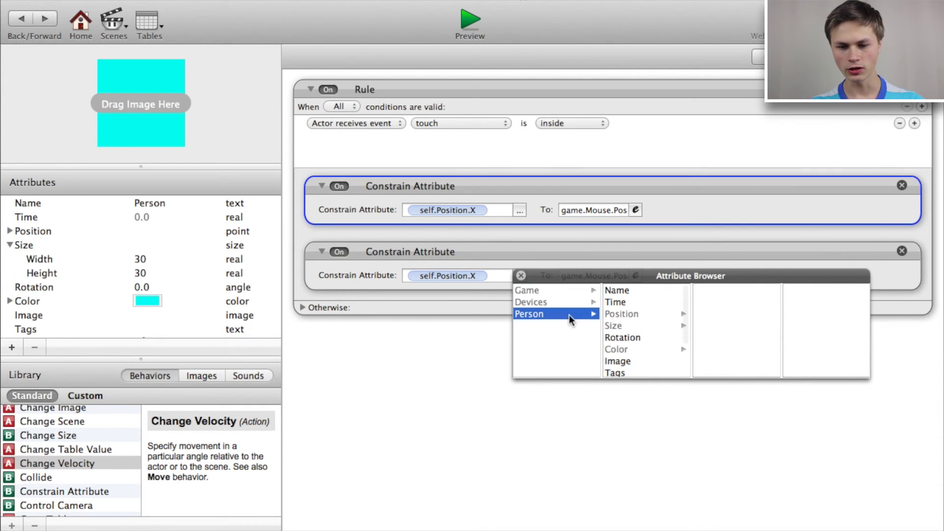
pyautogui.click(633, 316)
pyautogui.click(706, 301)
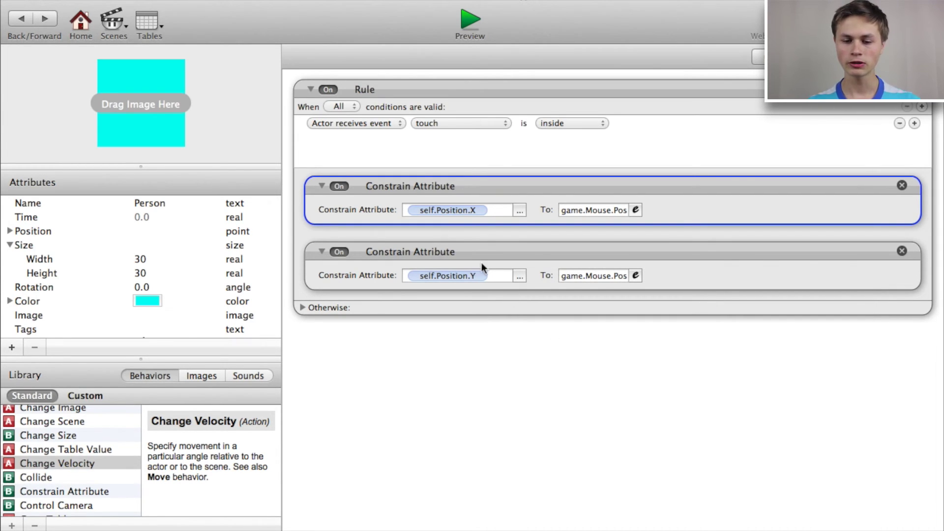
# Make the Y constraint follow game.Mouse.Position.Y.
pyautogui.click(636, 275)
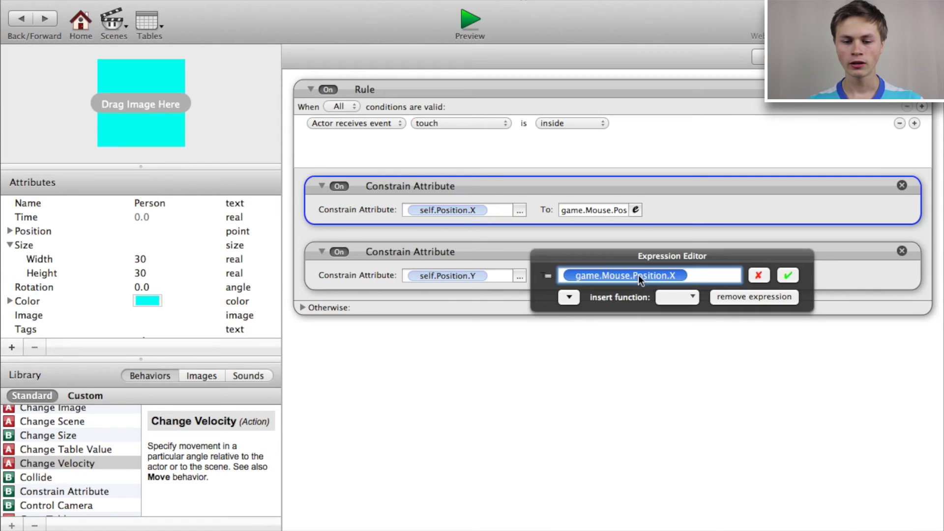
pyautogui.click(569, 297)
pyautogui.click(565, 319)
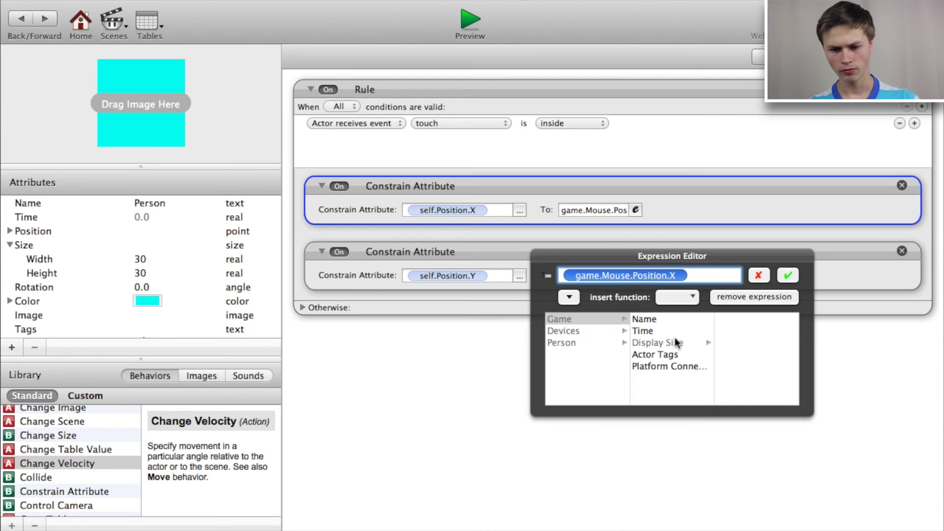
pyautogui.click(606, 344)
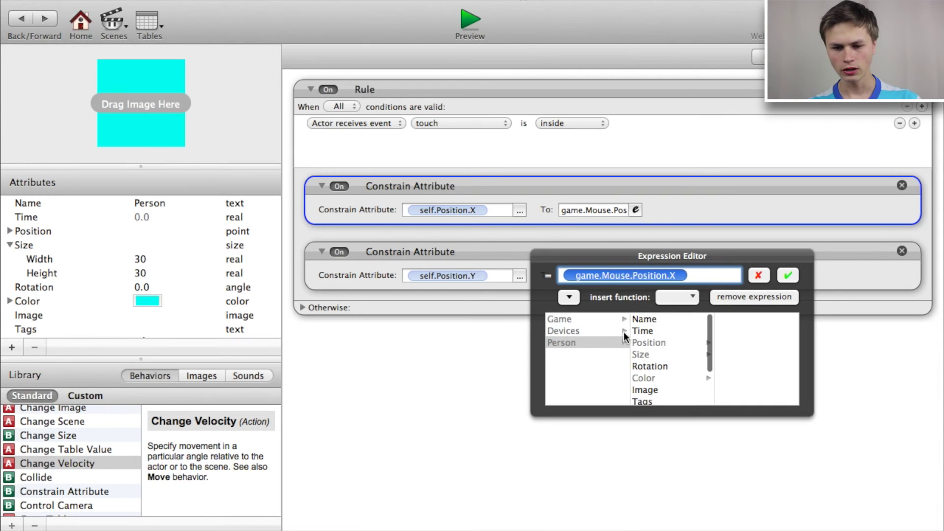
pyautogui.click(621, 331)
pyautogui.click(672, 321)
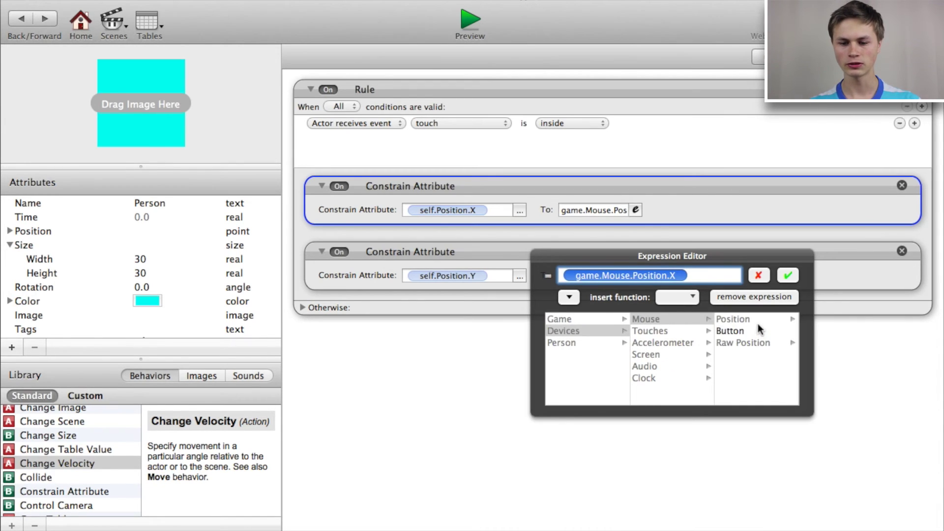
pyautogui.click(757, 321)
pyautogui.click(750, 331)
pyautogui.click(787, 277)
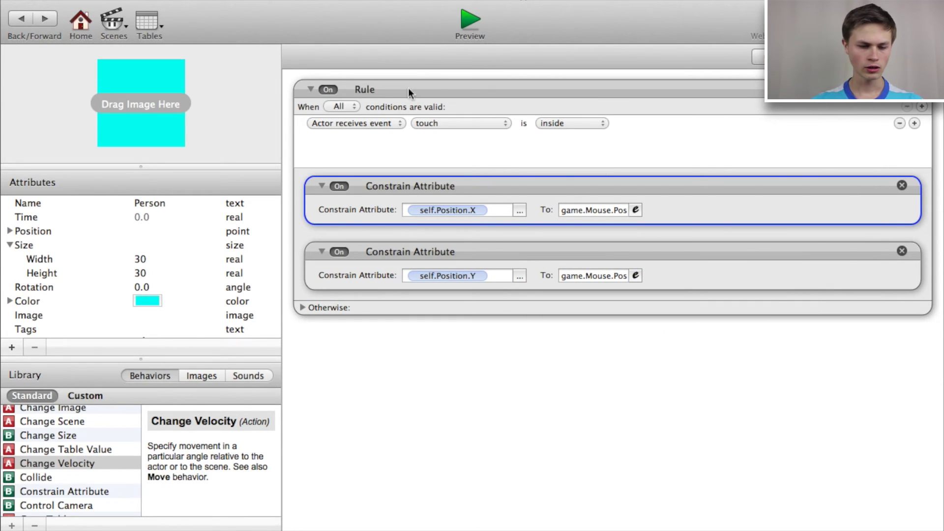
# Add a second rule to Person with an actor overlaps or collides condition.
pyautogui.scroll(-10, 73, 482)
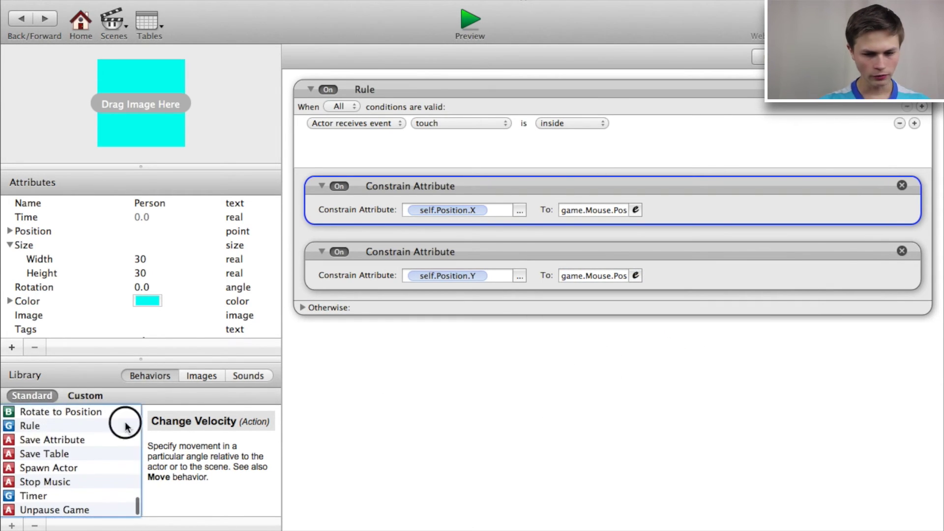
pyautogui.moveTo(124, 424); pyautogui.dragTo(547, 419)
pyautogui.click(370, 376)
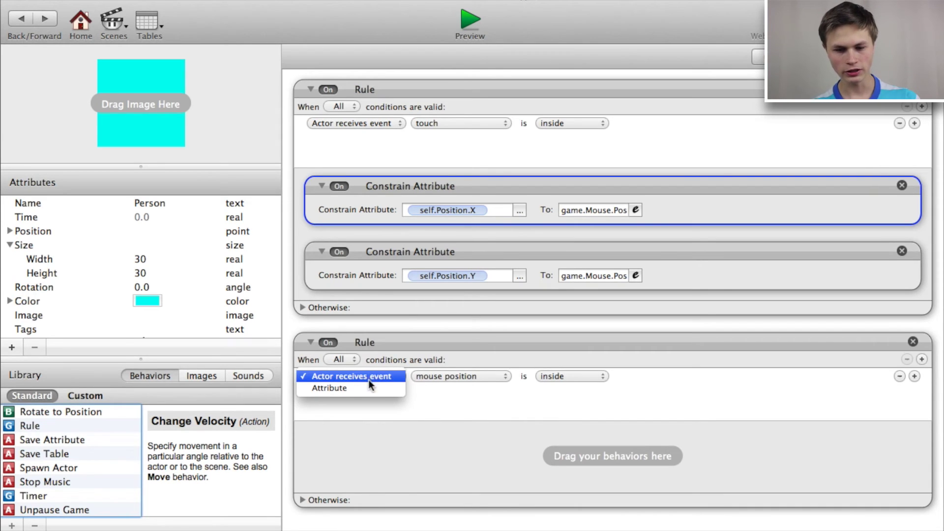
pyautogui.click(383, 377)
pyautogui.click(485, 375)
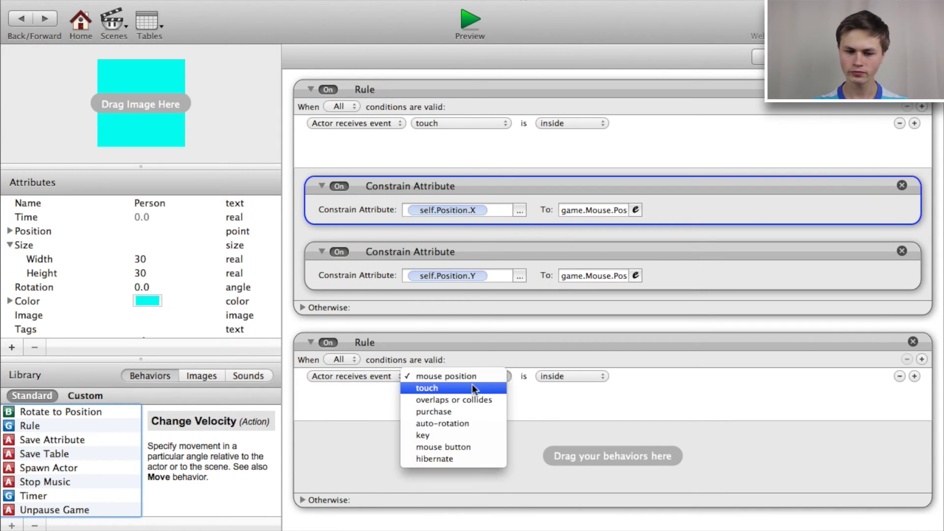
pyautogui.click(471, 401)
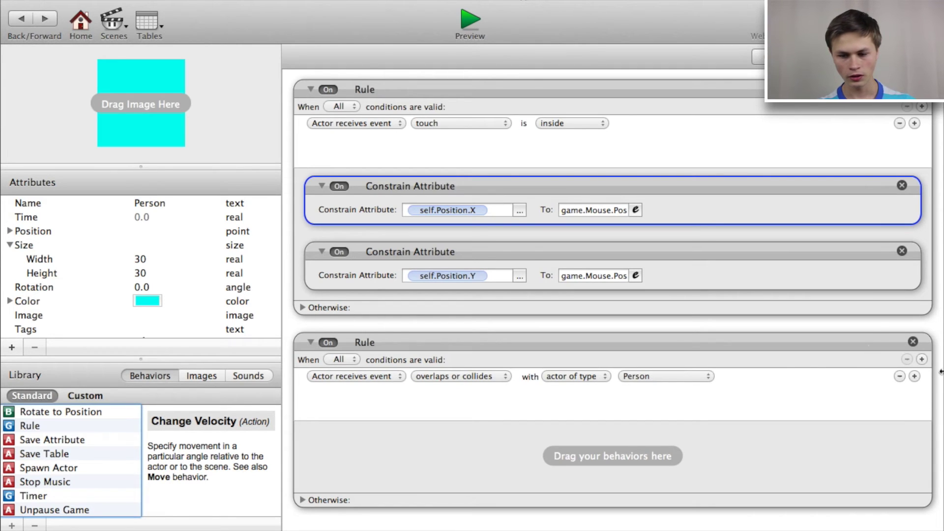
# Target the first collision condition at Enemy1 and add three more condition rows.
pyautogui.click(596, 377)
pyautogui.click(668, 378)
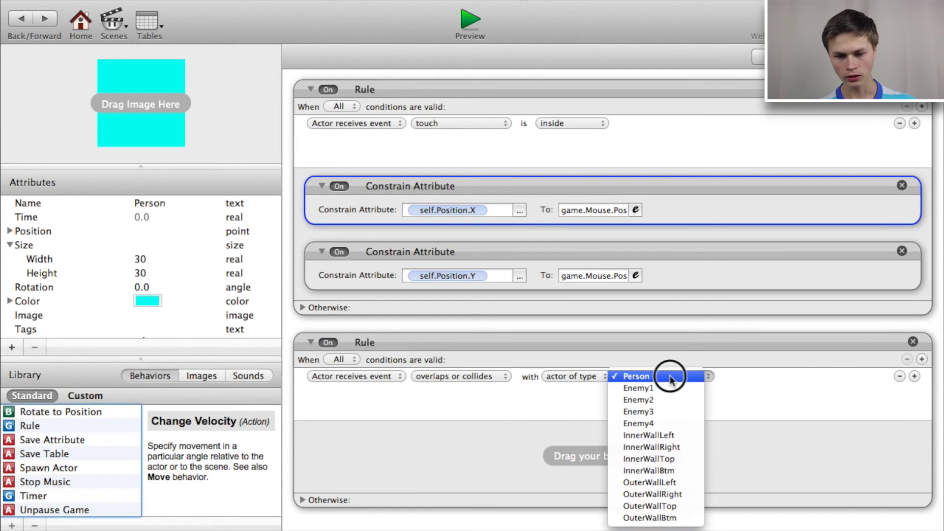
pyautogui.click(670, 388)
pyautogui.click(915, 377)
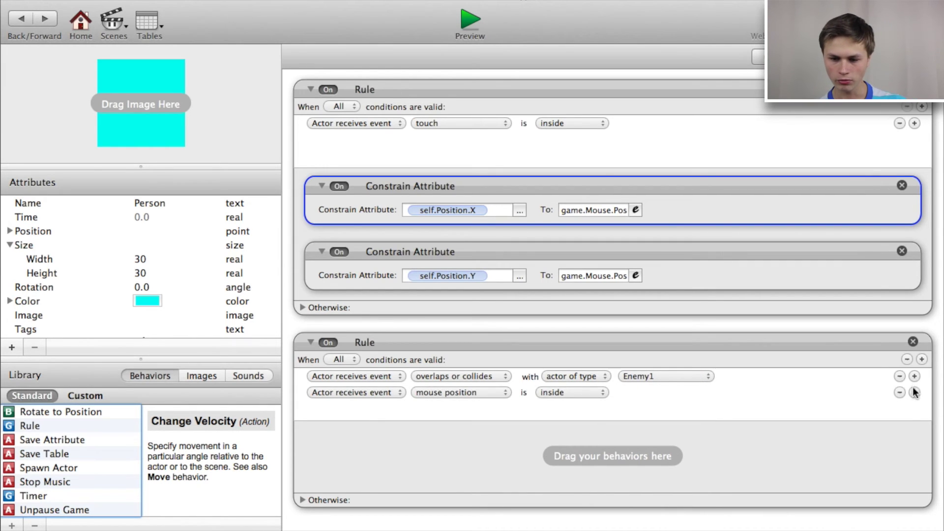
pyautogui.click(914, 392)
pyautogui.click(914, 409)
# Make the rule fire when Any of its conditions holds.
pyautogui.scroll(2, 822, 406)
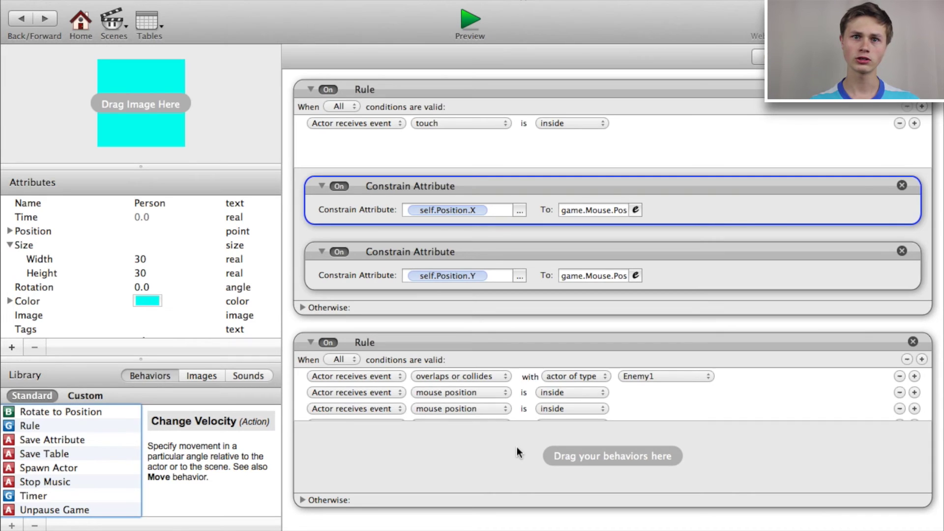
pyautogui.click(352, 358)
pyautogui.click(351, 372)
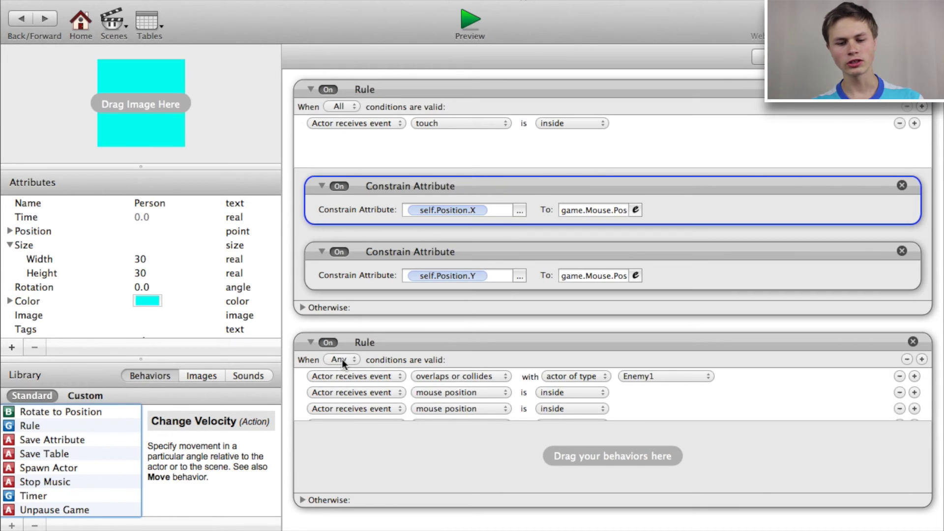
pyautogui.click(342, 359)
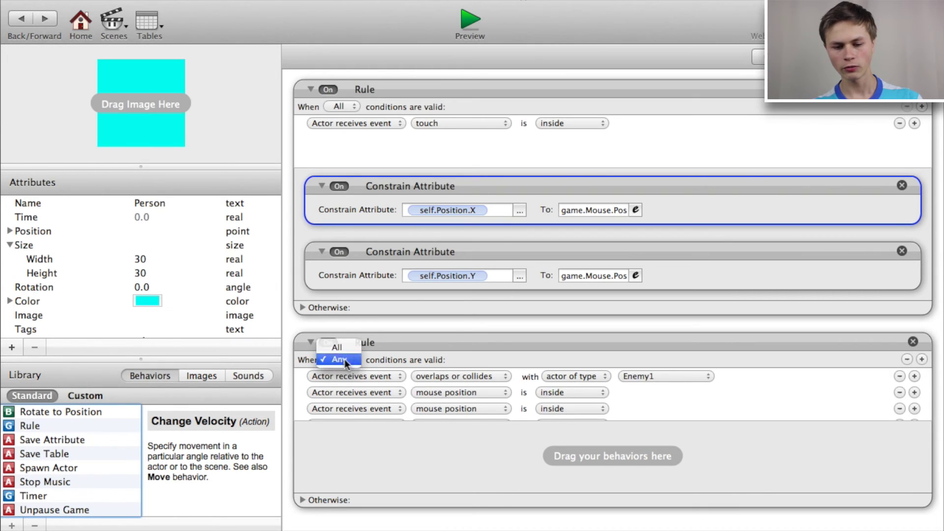
pyautogui.click(346, 361)
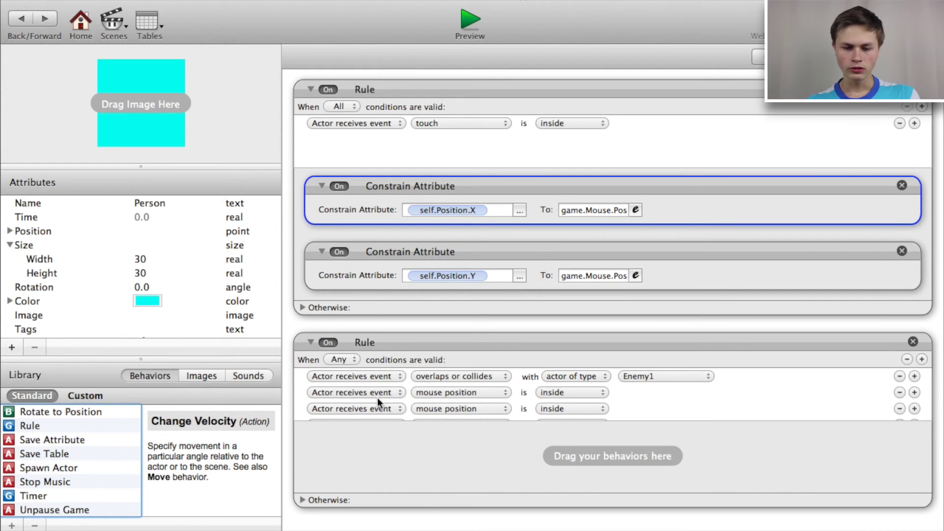
# Set the second and third conditions to overlap or collide with Enemy2 and Enemy3.
pyautogui.click(435, 395)
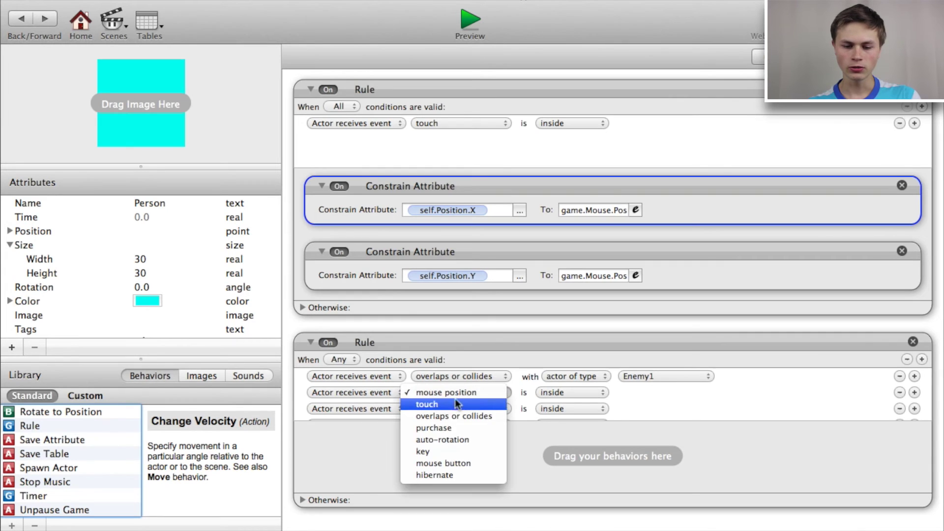
pyautogui.click(450, 415)
pyautogui.click(636, 394)
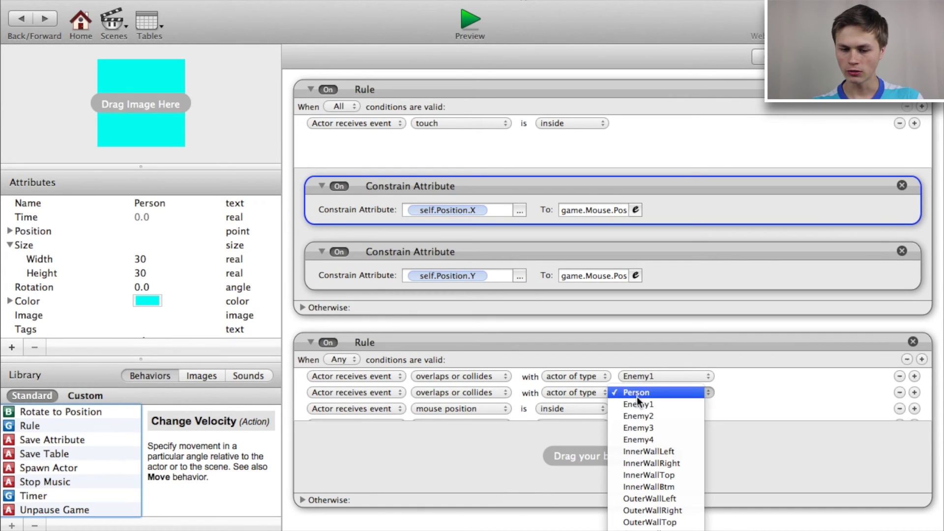
pyautogui.click(636, 402)
pyautogui.click(642, 404)
pyautogui.click(452, 408)
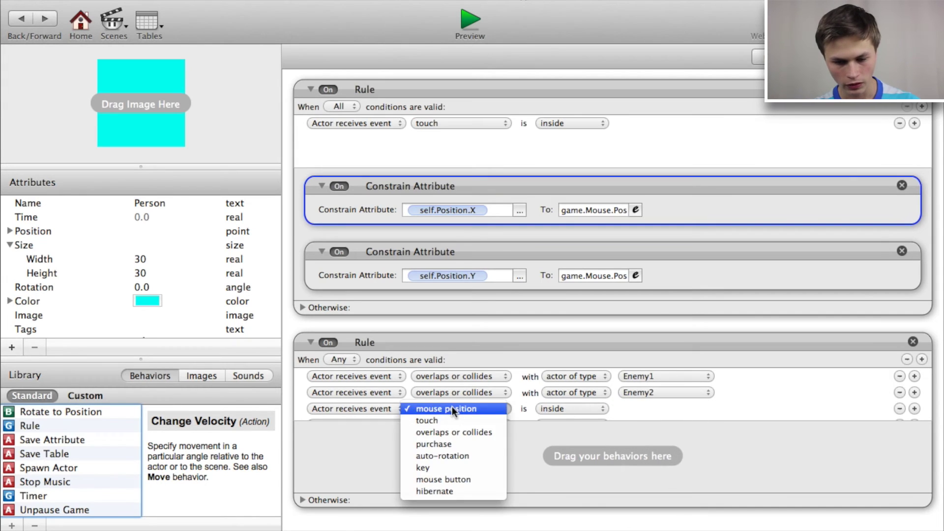
pyautogui.click(450, 433)
pyautogui.click(654, 409)
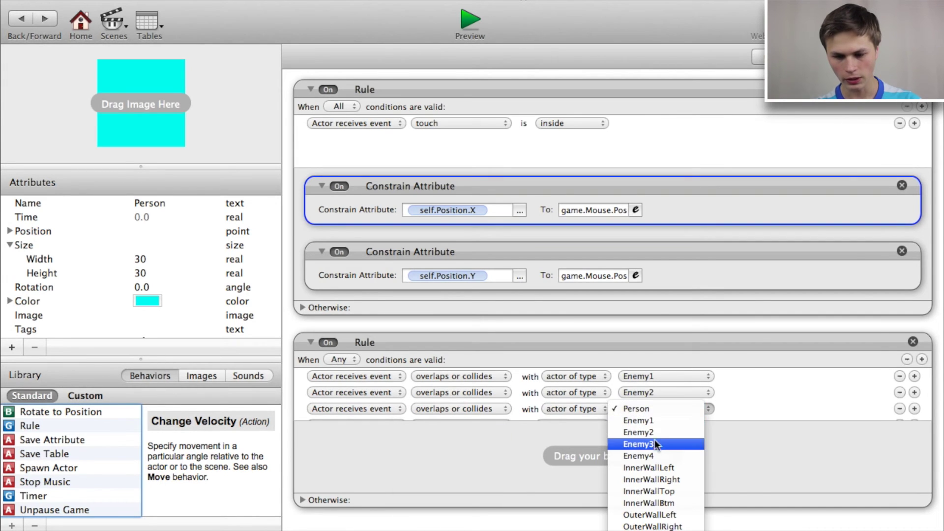
pyautogui.click(639, 444)
# Set the last condition to overlap or collide with Enemy4.
pyautogui.scroll(-2, 586, 407)
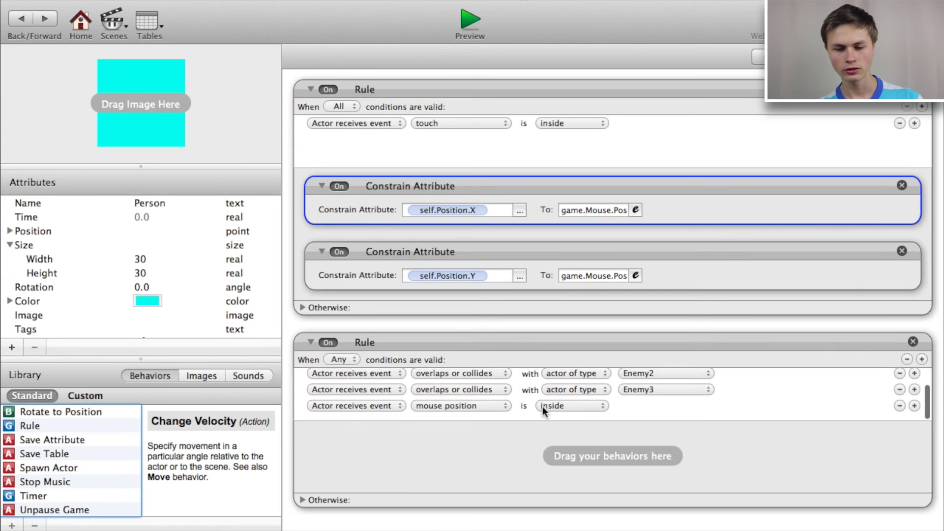
pyautogui.click(455, 414)
pyautogui.click(466, 437)
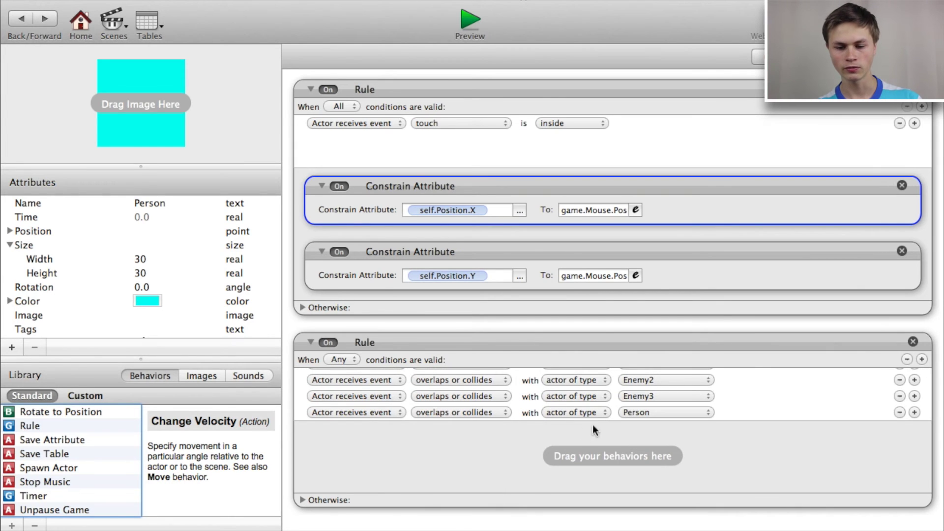
pyautogui.click(600, 412)
pyautogui.click(581, 413)
pyautogui.click(653, 414)
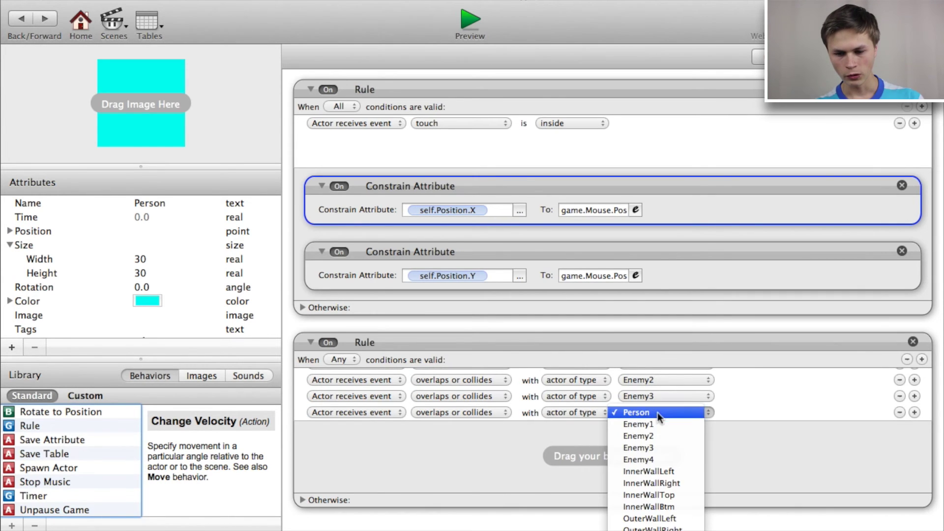
pyautogui.click(657, 460)
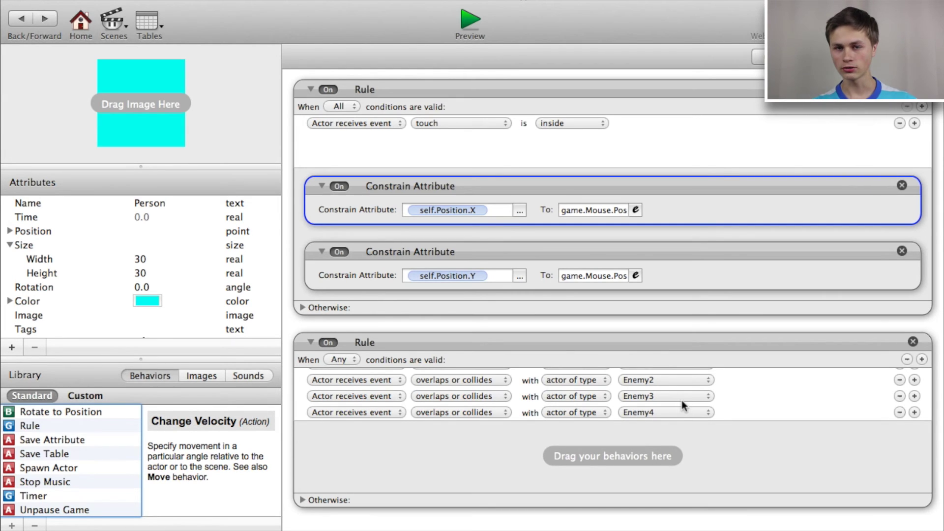
# Add and remove an extra condition row, then select the enemy-collision rule.
pyautogui.scroll(1, 677, 385)
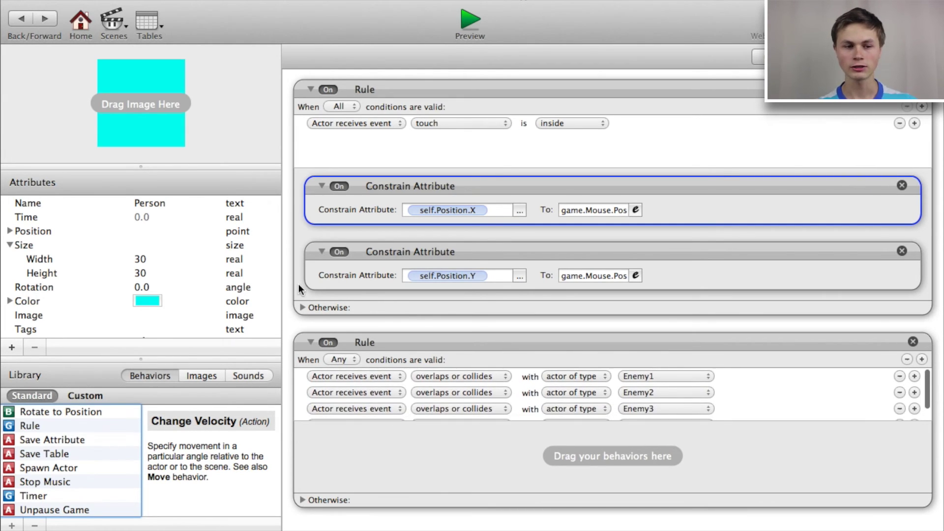
pyautogui.scroll(-1, 560, 406)
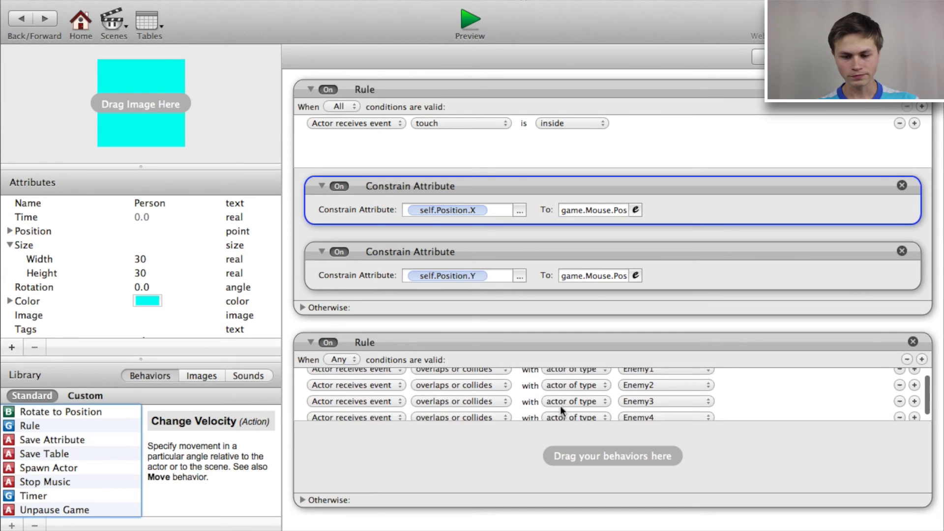
pyautogui.scroll(-1, 466, 402)
pyautogui.click(915, 413)
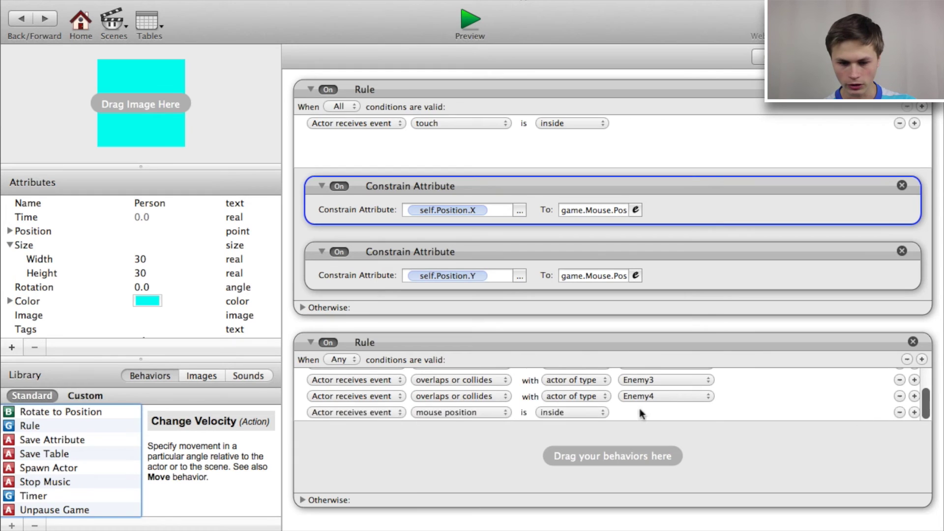
pyautogui.click(433, 415)
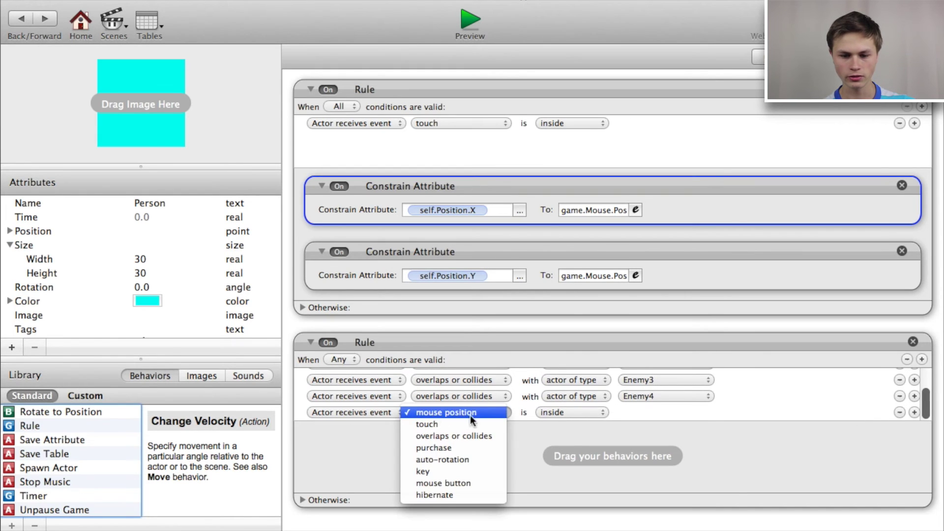
pyautogui.click(568, 431)
pyautogui.click(899, 413)
pyautogui.scroll(2, 729, 391)
pyautogui.click(709, 336)
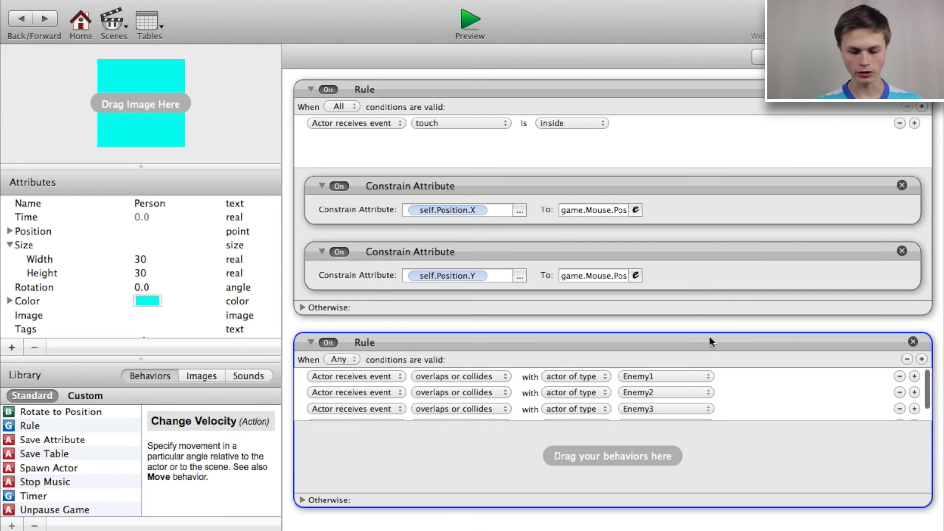
# Duplicate the enemy-collision rule and delete its four Enemy1–Enemy4 conditions.
pyautogui.press('super+c')
pyautogui.press('super+v')
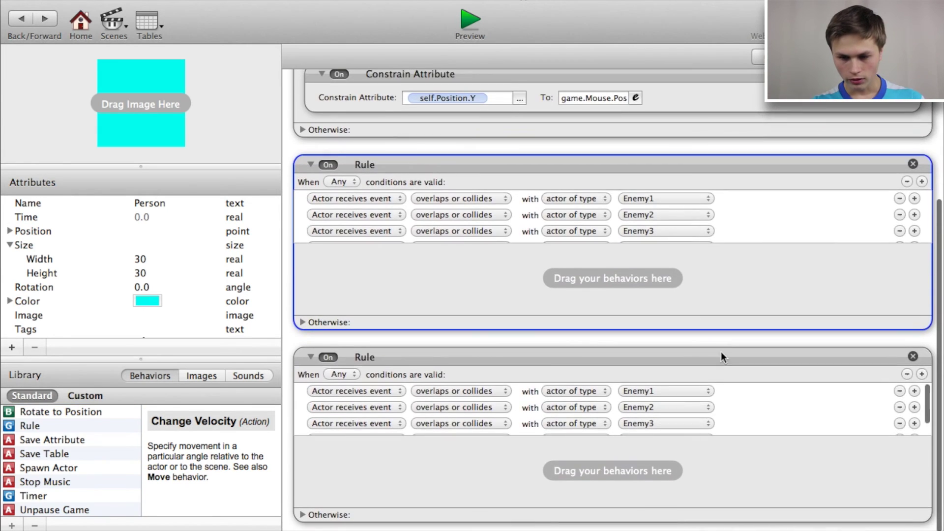
pyautogui.click(901, 392)
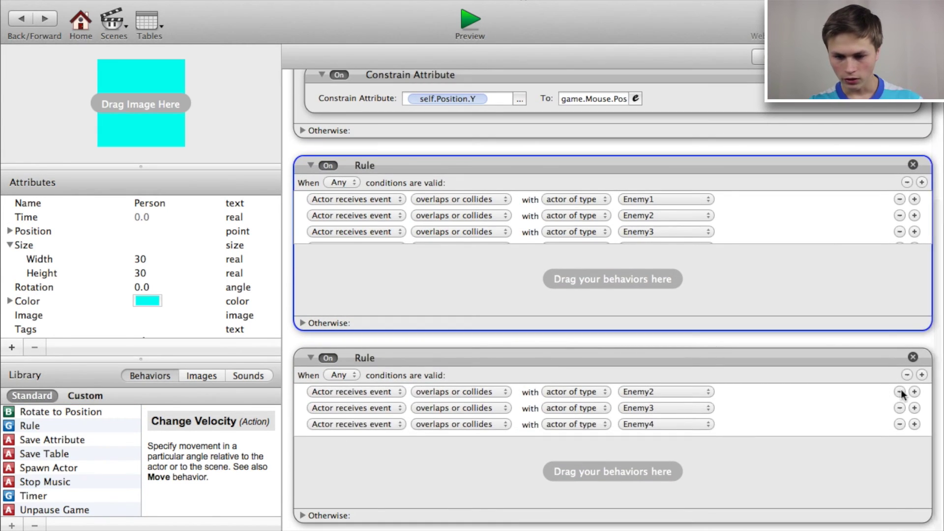
pyautogui.click(901, 392)
pyautogui.click(901, 392)
pyautogui.click(901, 392)
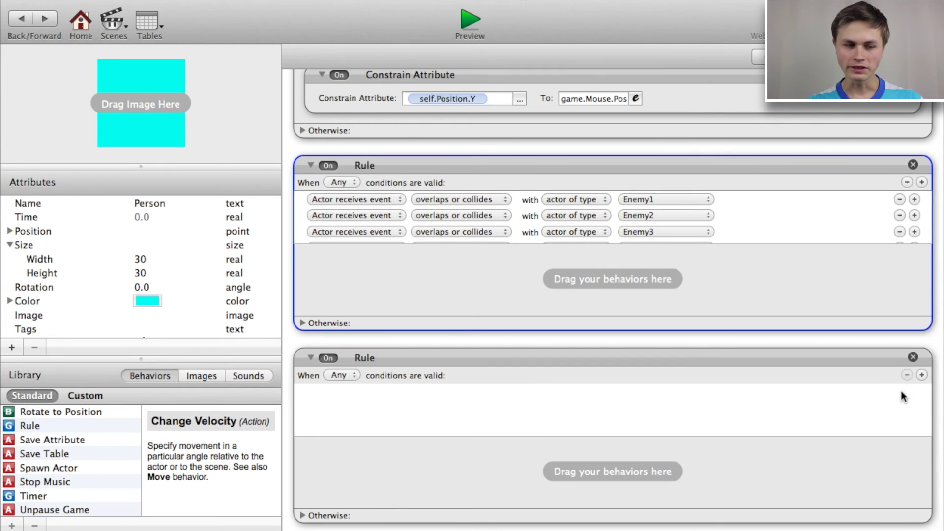
# Give the copied rule an actor 'overlaps or collides with' InnerWallLeft condition.
pyautogui.click(922, 375)
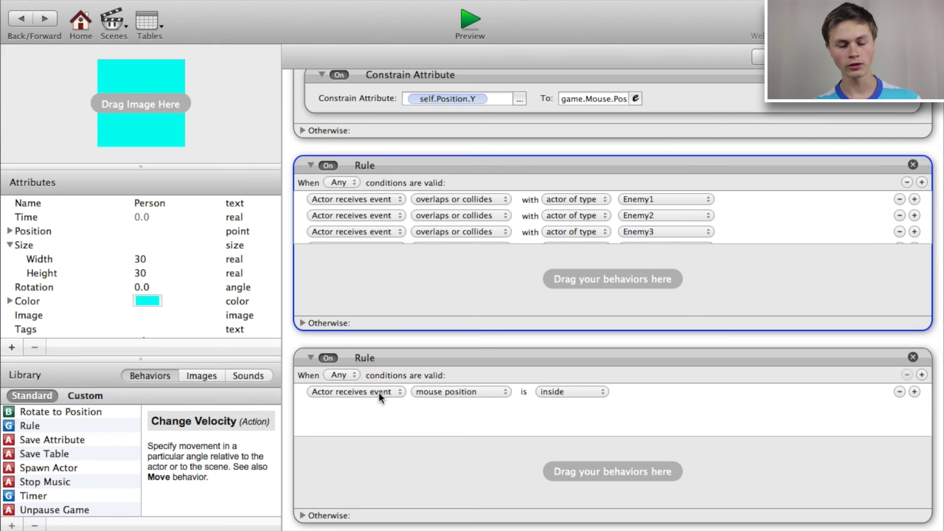
pyautogui.click(400, 392)
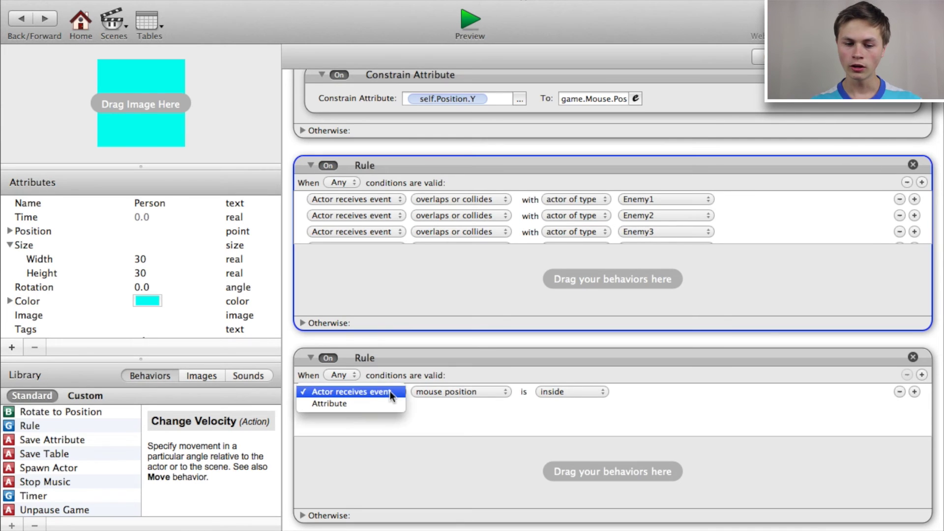
pyautogui.click(416, 392)
pyautogui.click(443, 393)
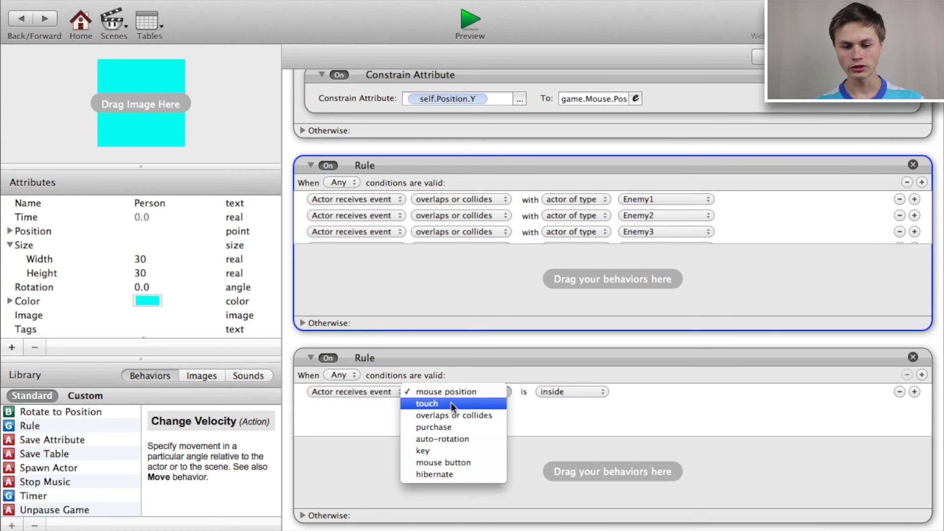
pyautogui.click(448, 415)
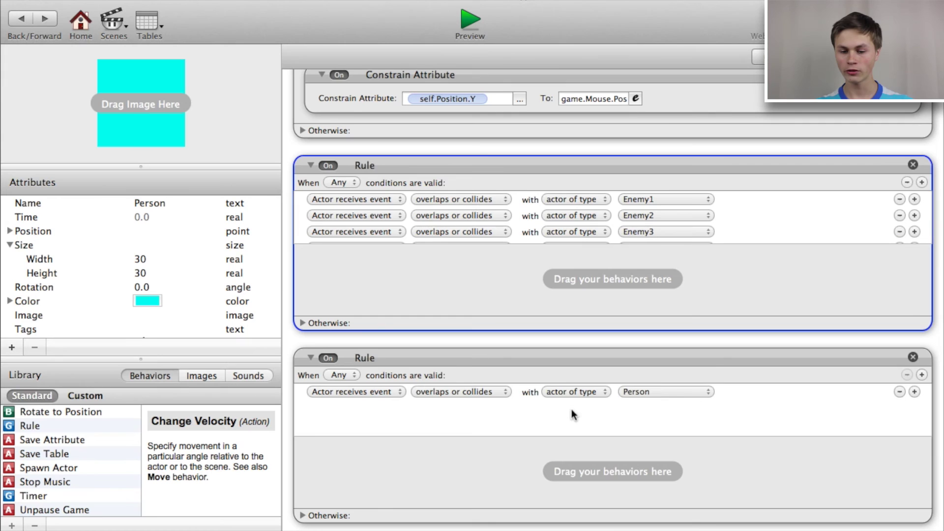
pyautogui.click(636, 388)
pyautogui.click(658, 449)
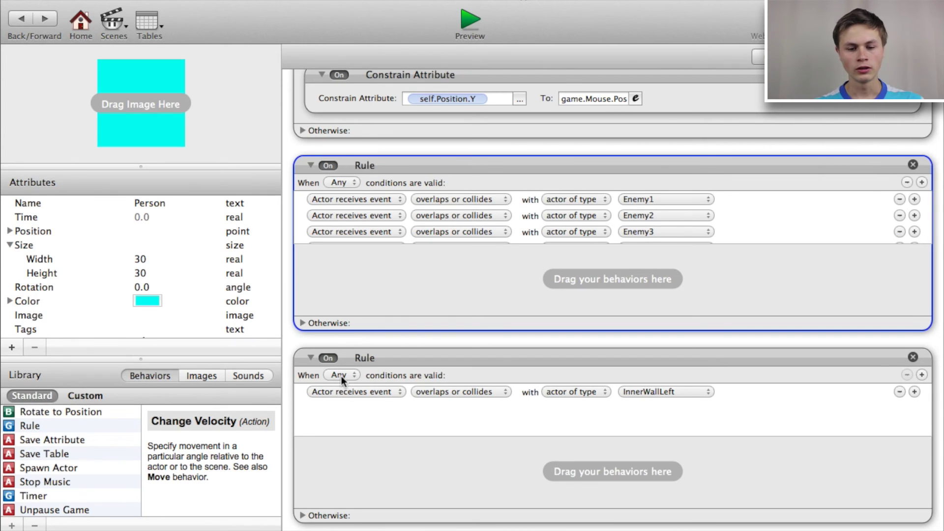
pyautogui.click(376, 391)
pyautogui.click(450, 399)
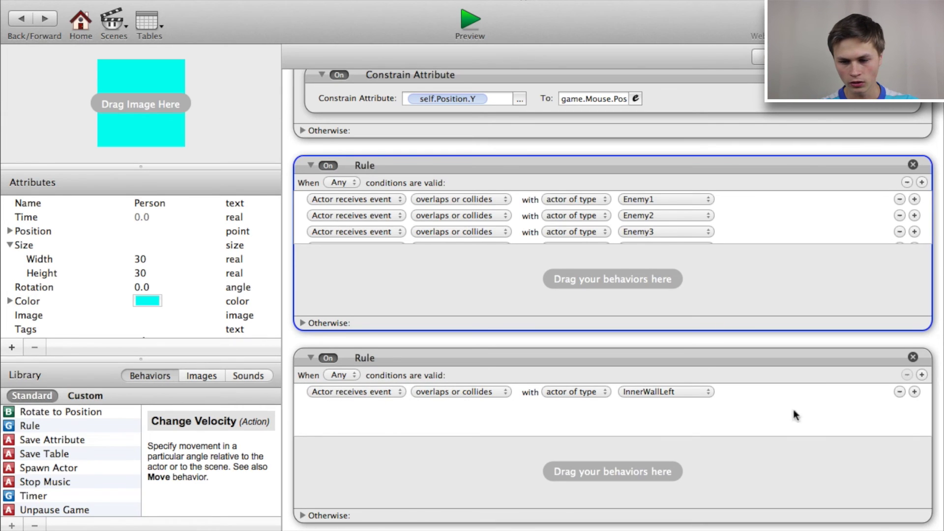
# Add a second wall-rule condition: overlaps or collides with InnerWallRight.
pyautogui.click(926, 397)
pyautogui.click(914, 392)
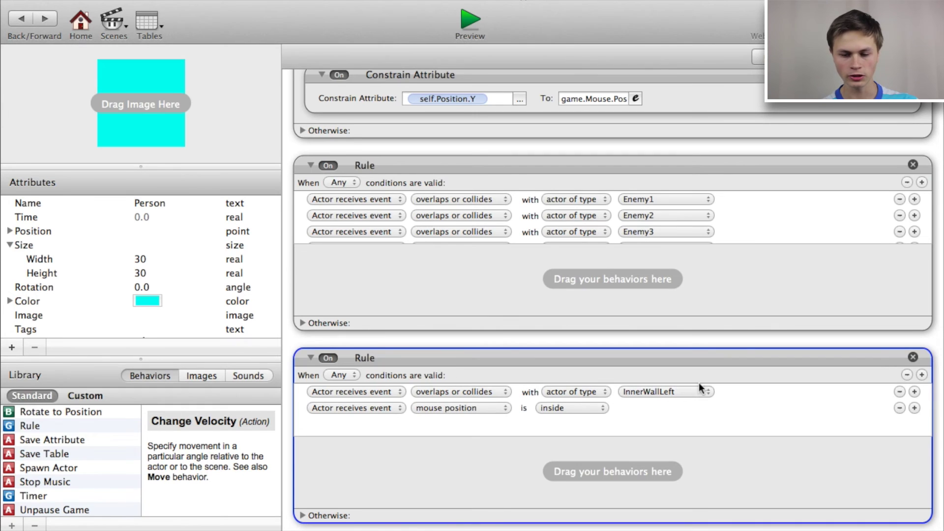
pyautogui.click(494, 403)
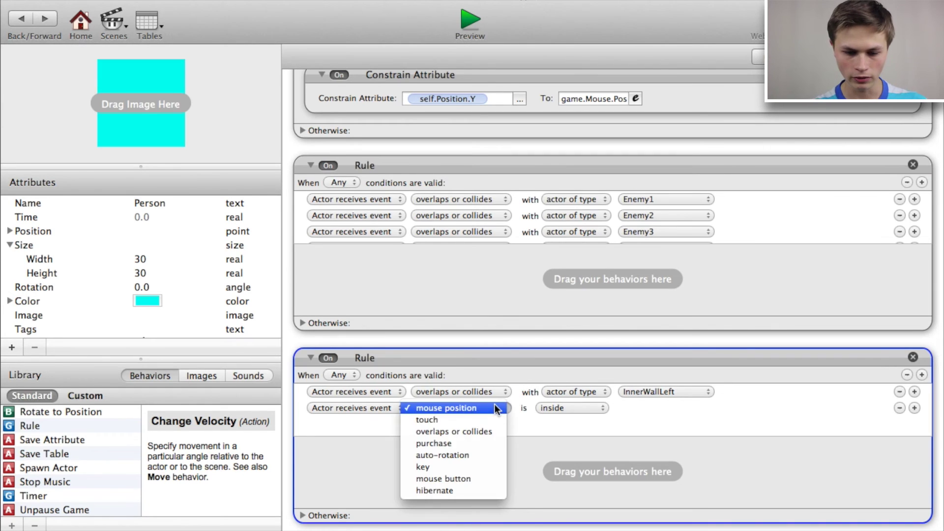
pyautogui.click(483, 431)
pyautogui.click(674, 406)
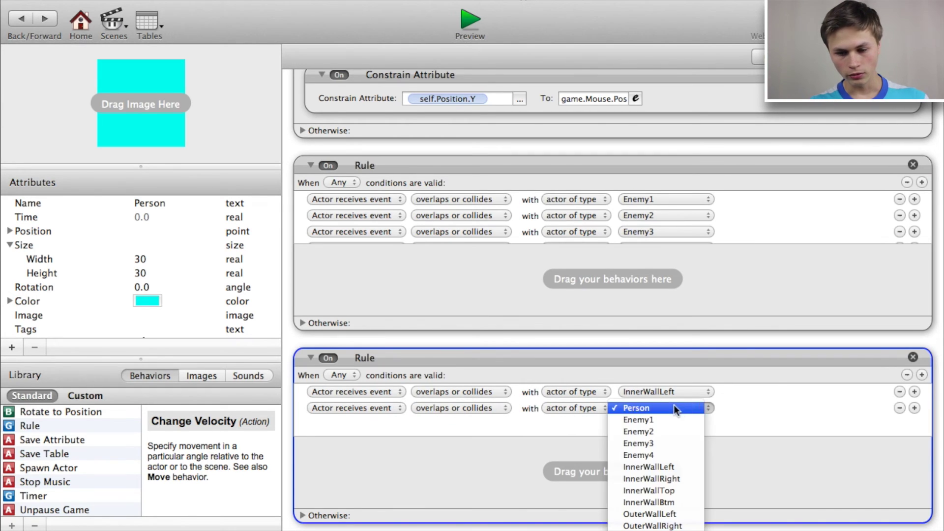
pyautogui.click(662, 474)
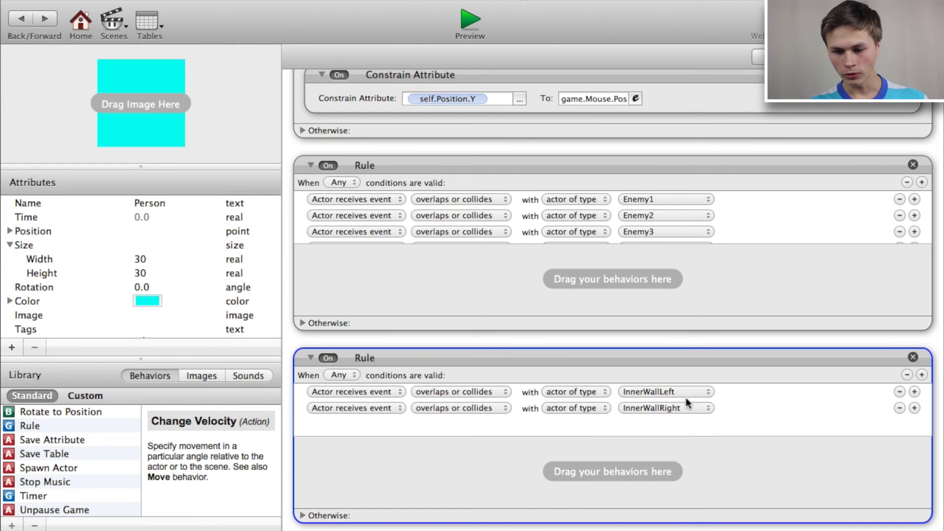
# Add overlap-or-collision conditions for InnerWallTop and InnerWallBtm to the wall rule.
pyautogui.click(915, 408)
pyautogui.click(492, 423)
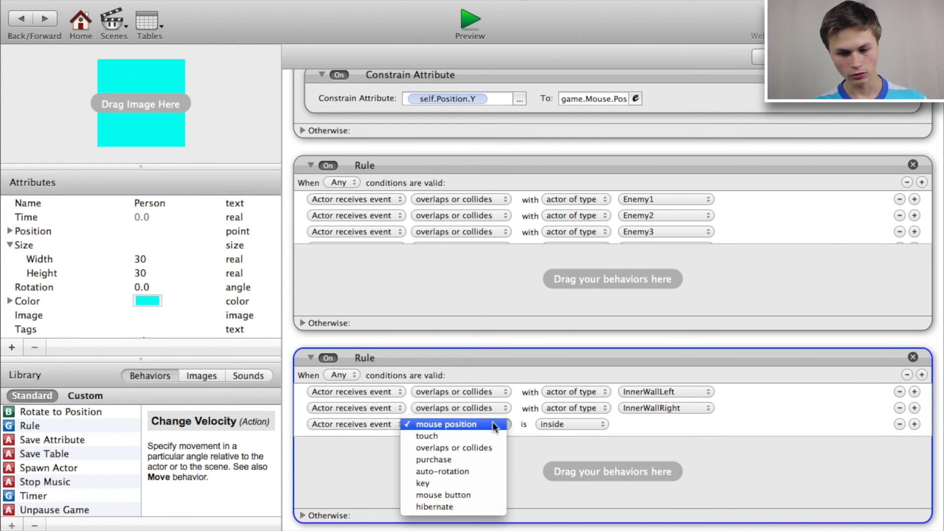
pyautogui.click(486, 447)
pyautogui.click(651, 424)
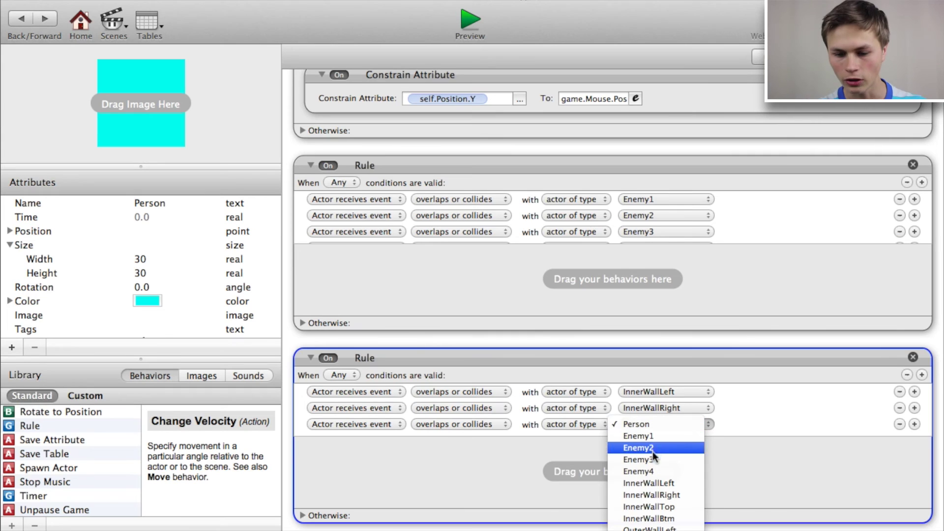
pyautogui.click(653, 506)
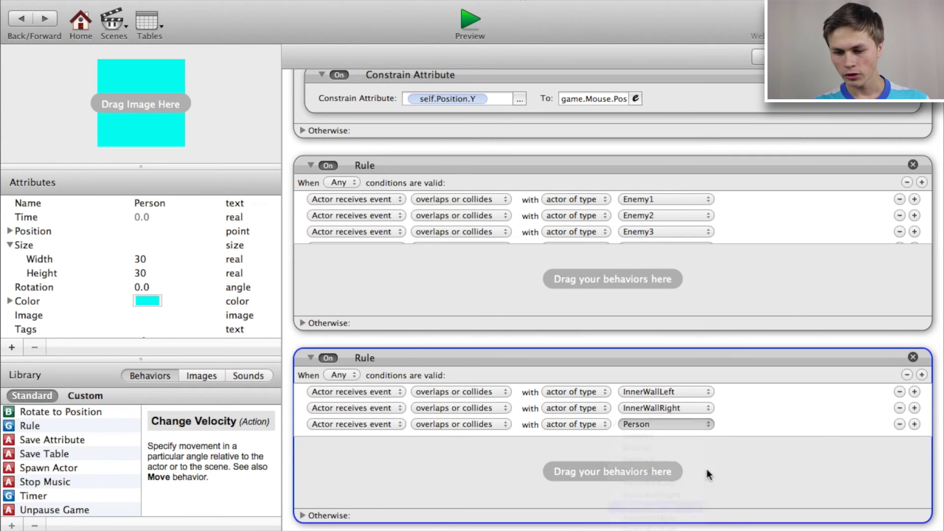
pyautogui.click(916, 424)
pyautogui.click(490, 429)
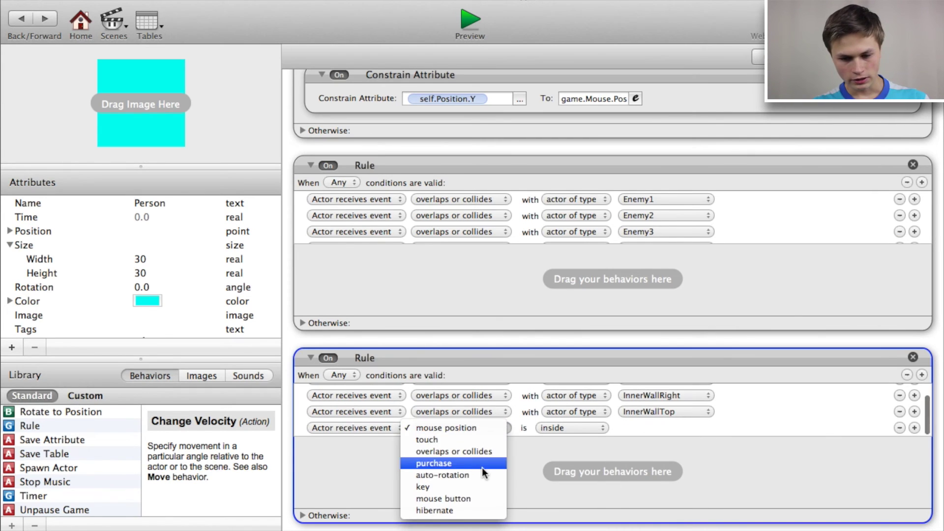
pyautogui.click(485, 452)
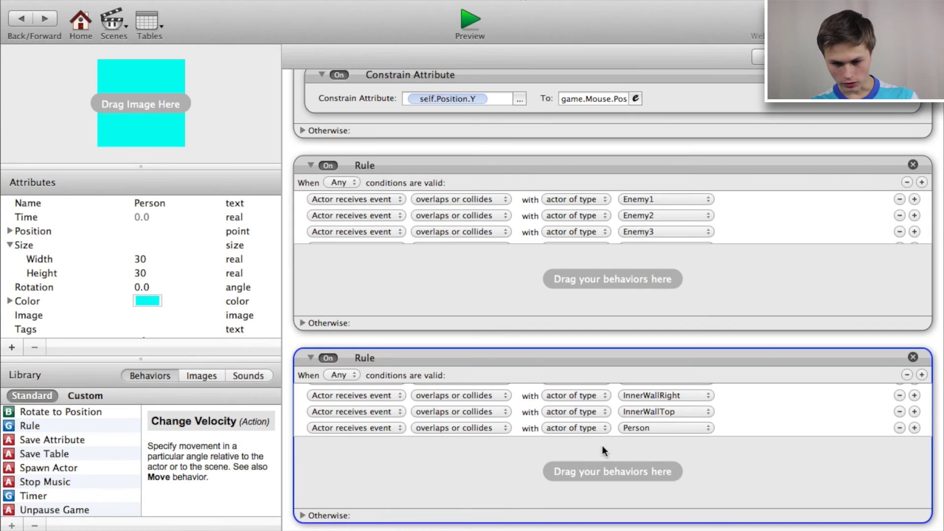
pyautogui.click(666, 428)
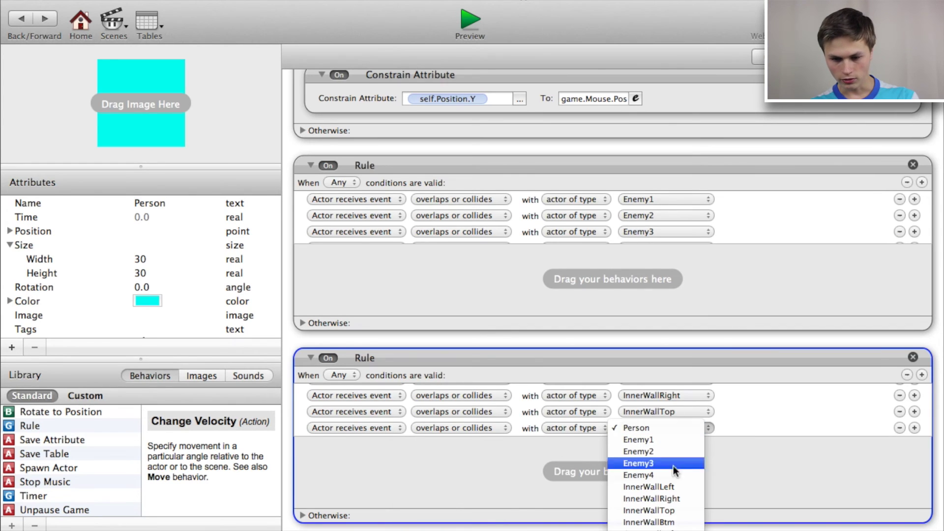
pyautogui.click(678, 523)
# Add a Change Scene action to the enemy rule, targeting Next Scene.
pyautogui.scroll(-2, 622, 394)
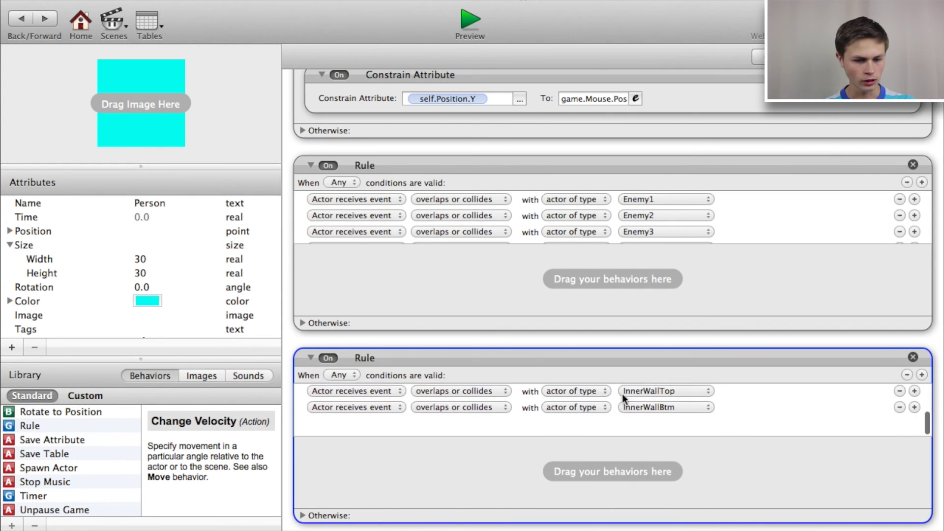
pyautogui.scroll(1, 59, 472)
pyautogui.scroll(8, 56, 482)
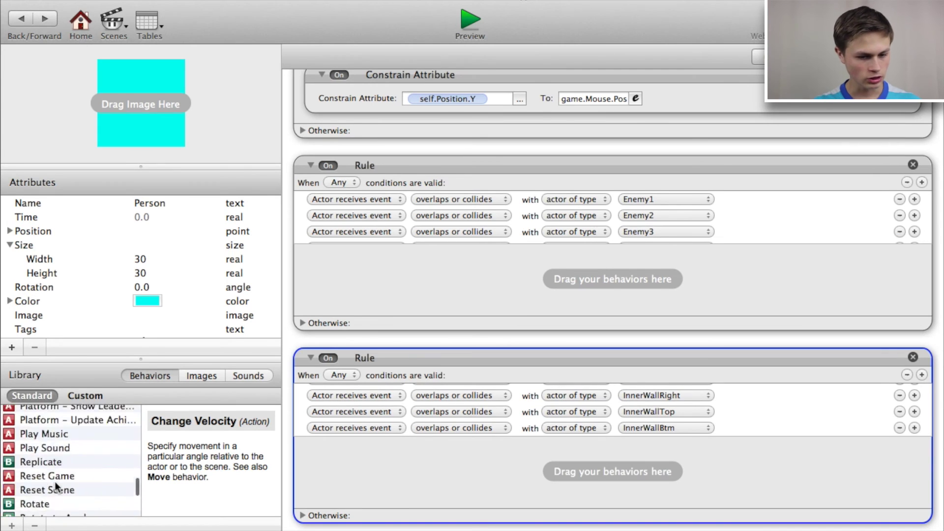
pyautogui.scroll(4, 88, 446)
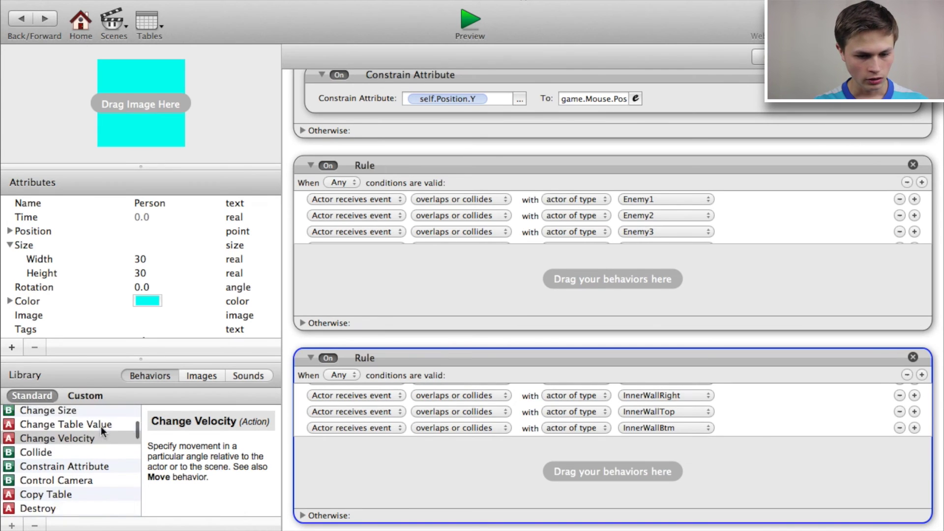
pyautogui.moveTo(84, 447); pyautogui.dragTo(521, 258)
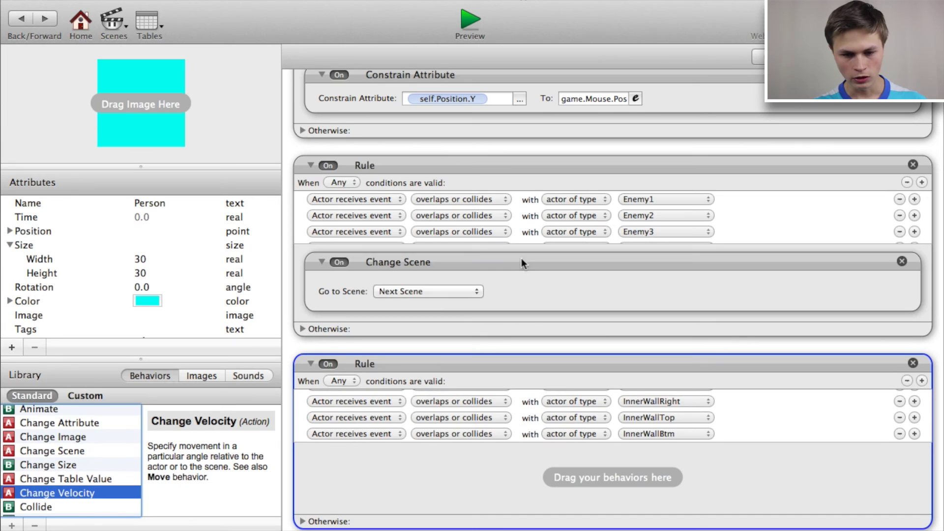
pyautogui.click(438, 292)
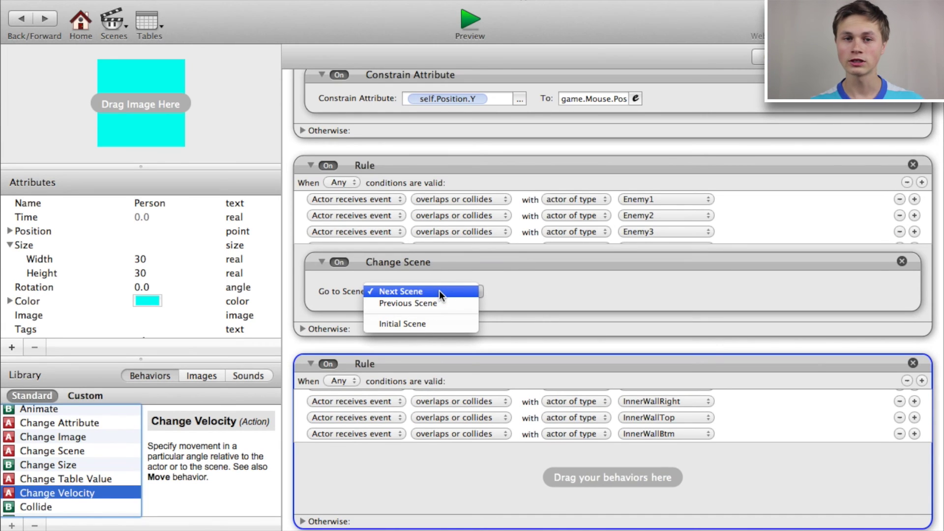